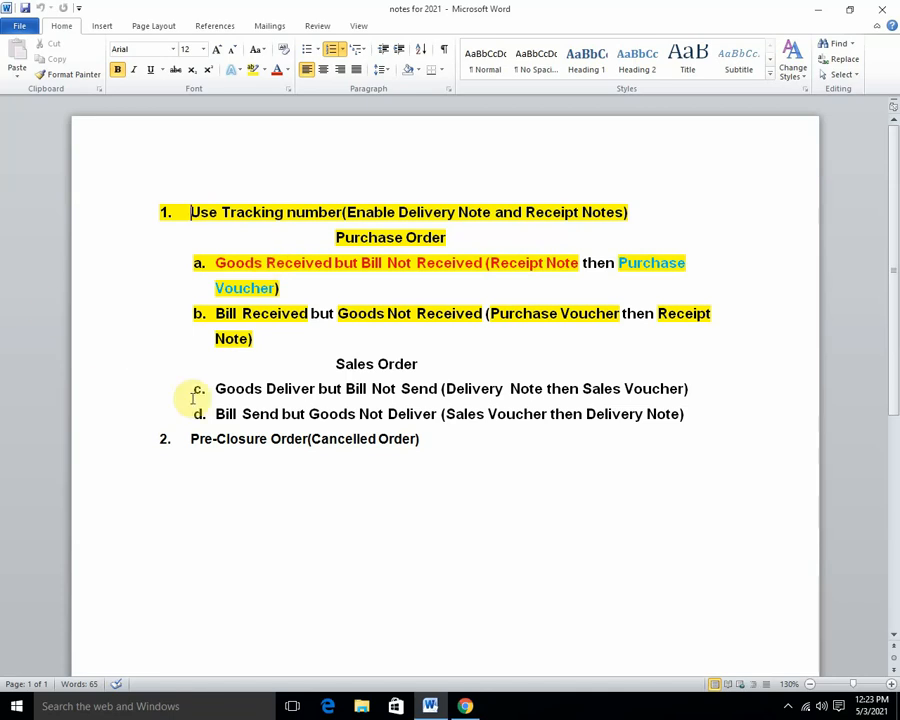
Step: Colour the Sales Order heading and its points c and d red and highlight them in yellow
{"action": "left_click_drag", "start_coordinate": [354, 364], "coordinate": [688, 412]}
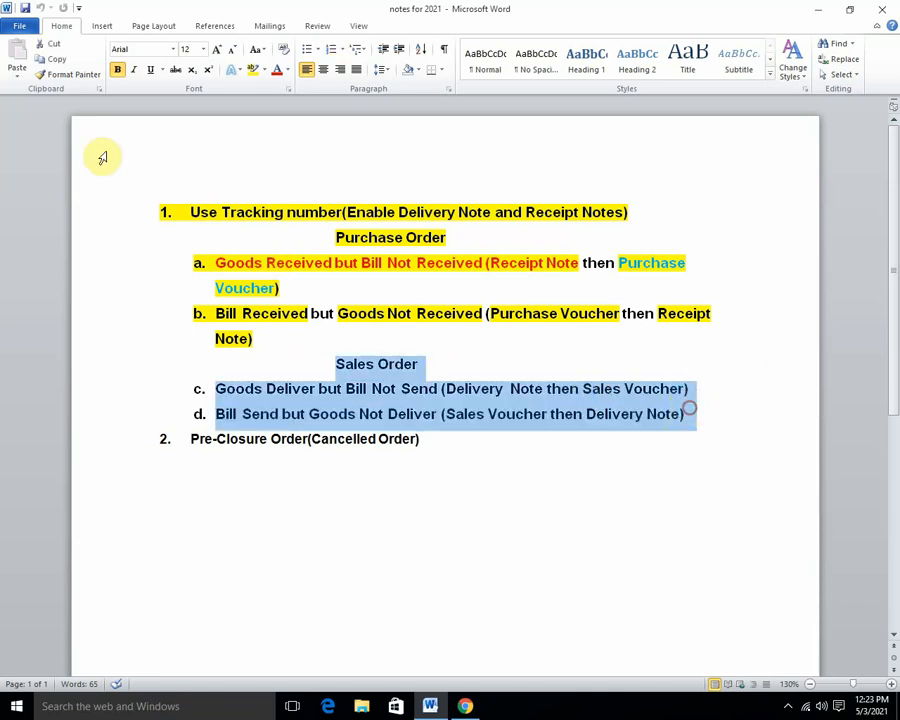
{"action": "left_click", "coordinate": [272, 73]}
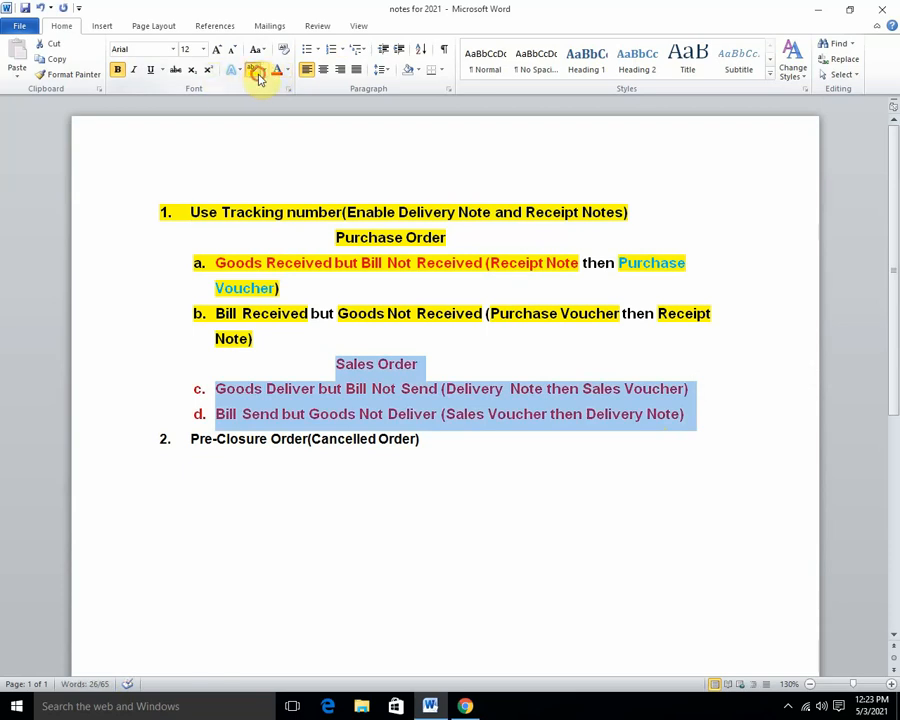
{"action": "left_click", "coordinate": [258, 77]}
{"action": "key", "text": "Right"}
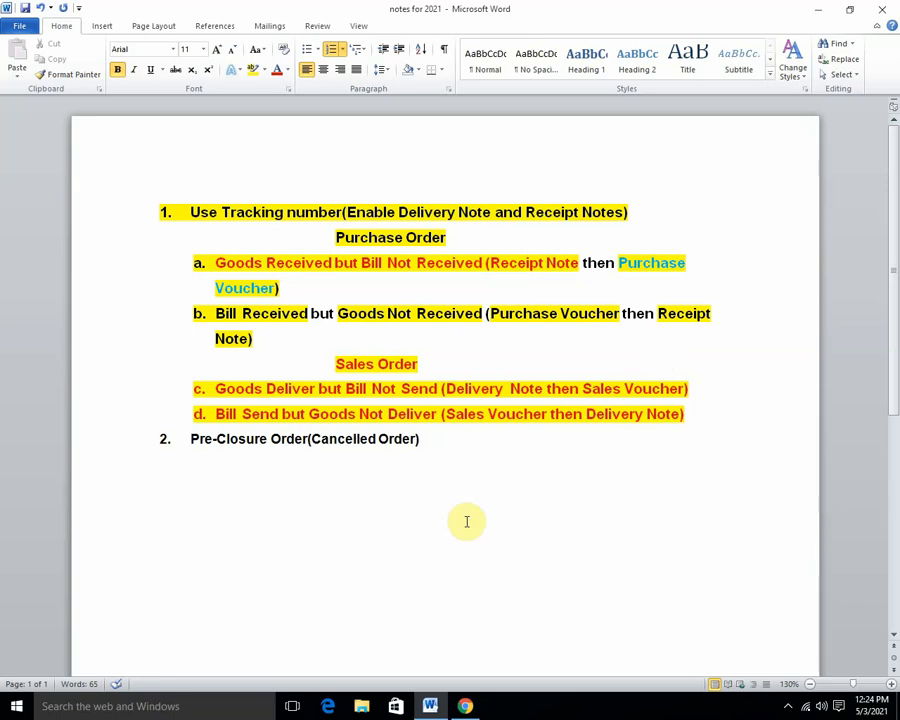
Step: Switch from the notes document to Tally.ERP 9 and start it in Educational Mode with the company Sics
{"action": "left_click", "coordinate": [820, 14]}
{"action": "right_click", "coordinate": [531, 186]}
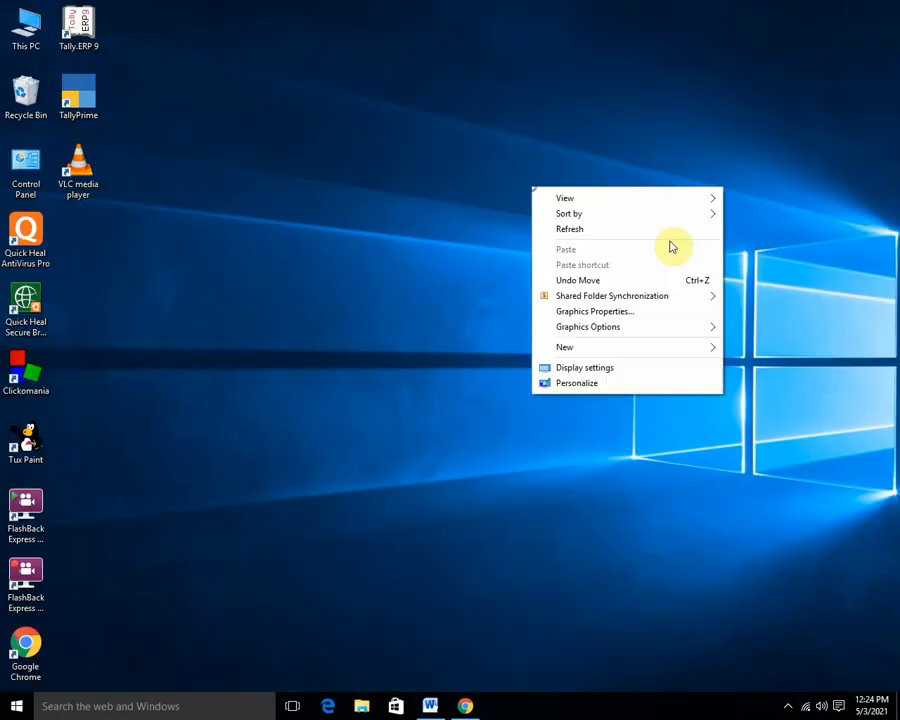
{"action": "left_click", "coordinate": [599, 227]}
{"action": "double_click", "coordinate": [78, 26]}
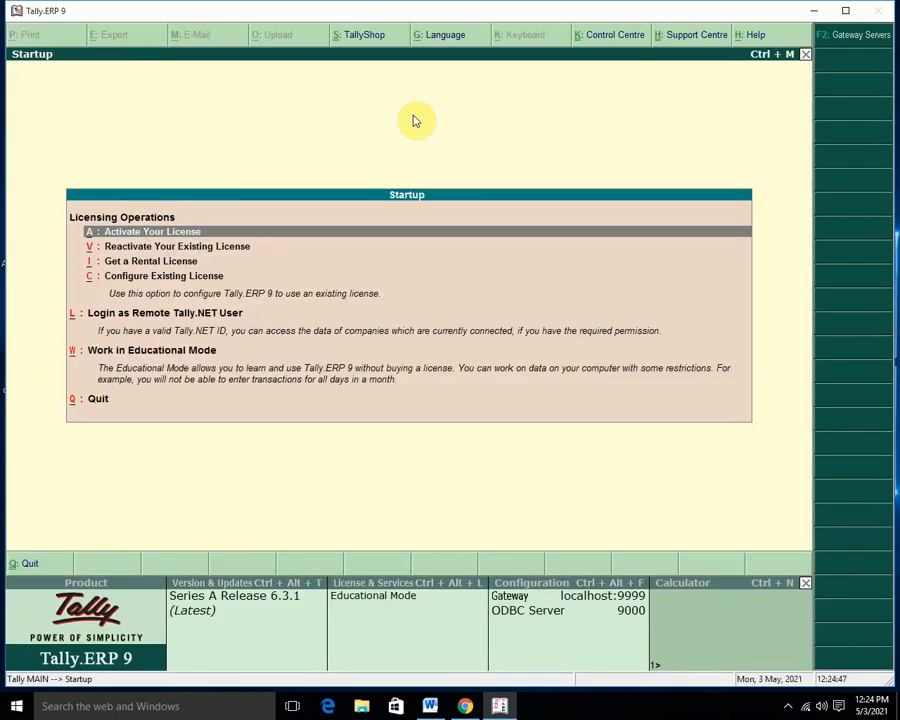
{"action": "key", "text": "Return"}
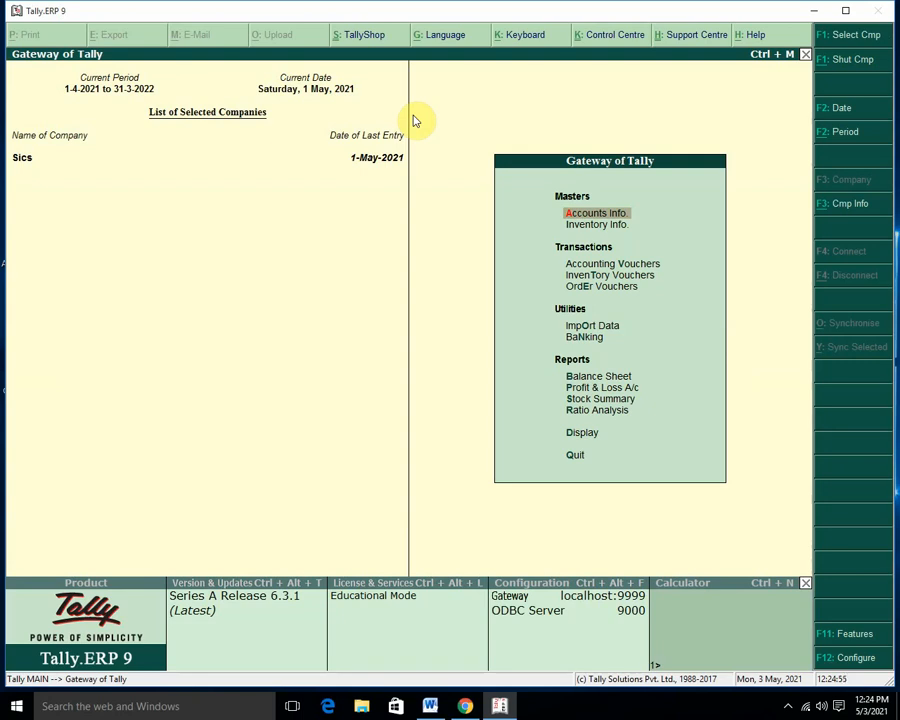
Step: Open a new sales order voucher from Order Vouchers and choose the debtor's ledger as the party account
{"action": "key", "text": "Down"}
{"action": "key", "text": "Down"}
{"action": "key", "text": "Down"}
{"action": "key", "text": "Down"}
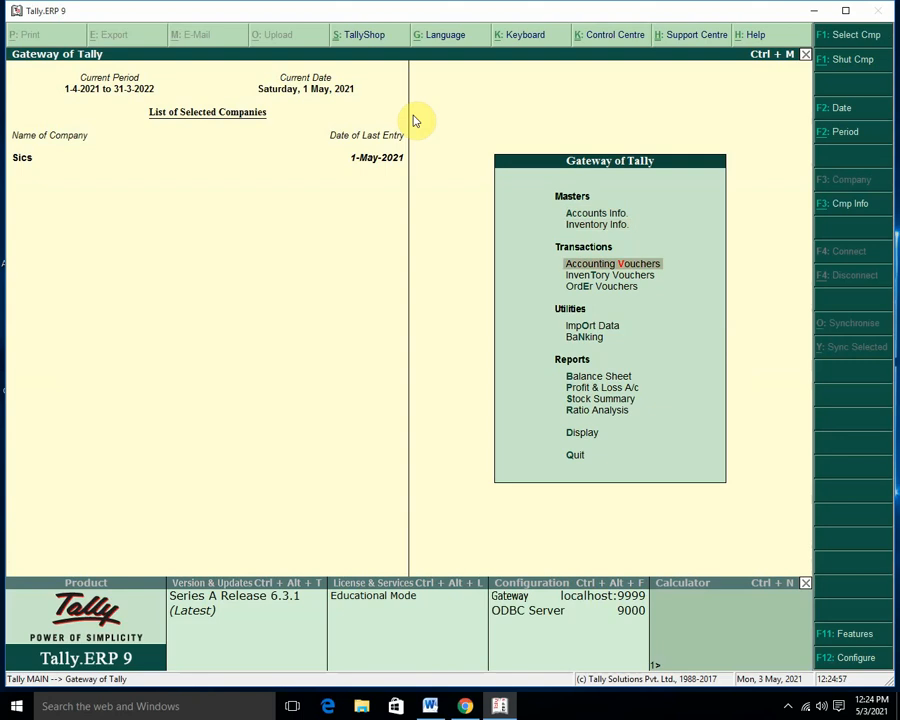
{"action": "key", "text": "Return"}
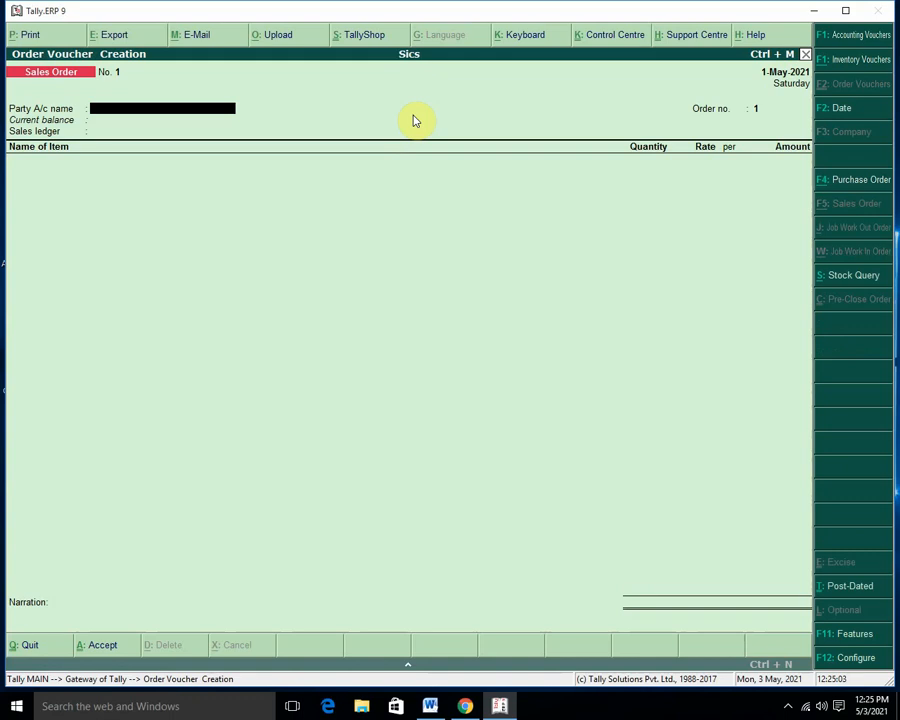
{"action": "key", "text": "Return"}
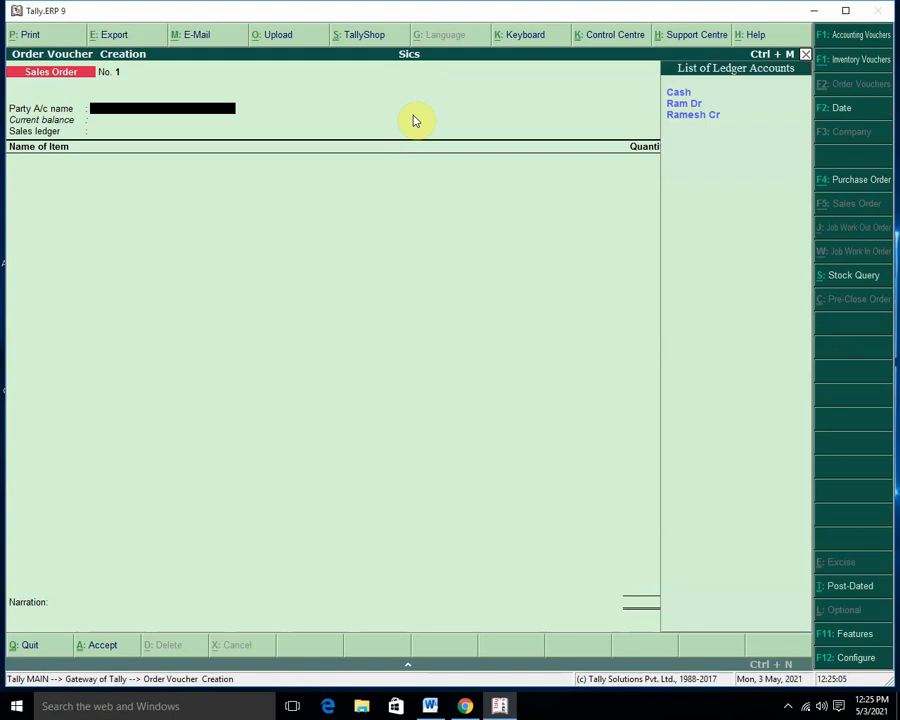
{"action": "key", "text": "Down"}
{"action": "key", "text": "Return"}
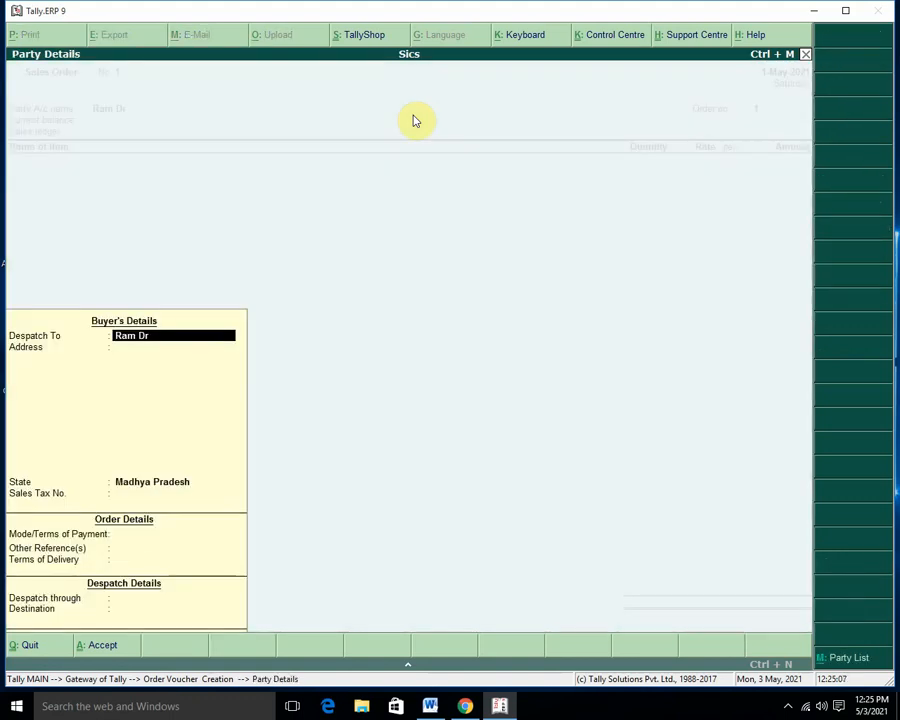
Step: Fill in the party details with Cash as the terms of payment and Chitrako as the destination, leaving the other fields unchanged
{"action": "key", "text": "Return"}
{"action": "key", "text": "Return"}
{"action": "key", "text": "Return"}
{"action": "key", "text": "Return"}
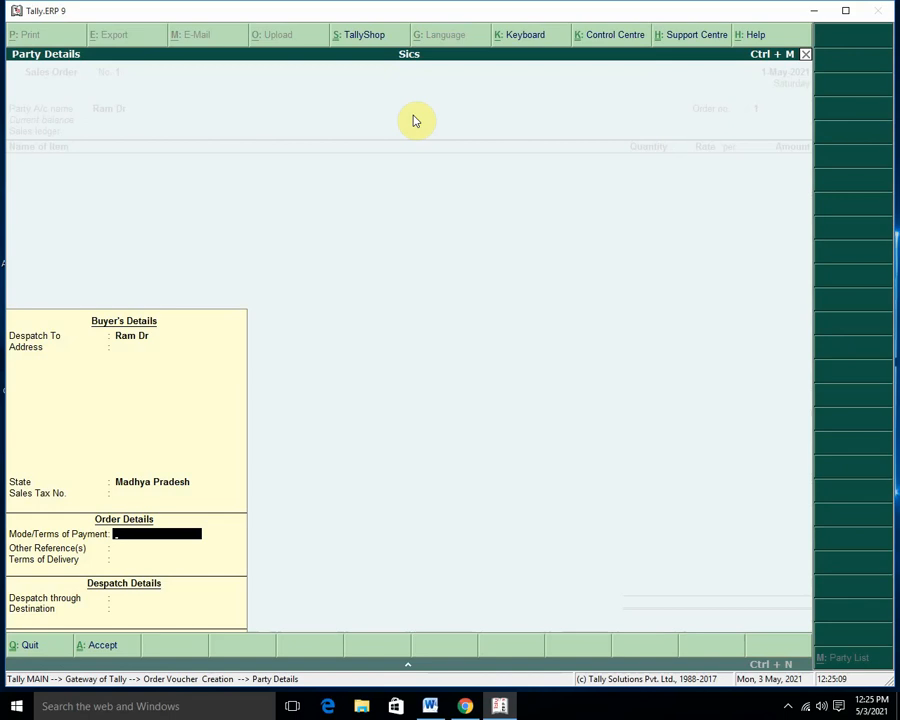
{"action": "type", "text": "Cash"}
{"action": "key", "text": "Return"}
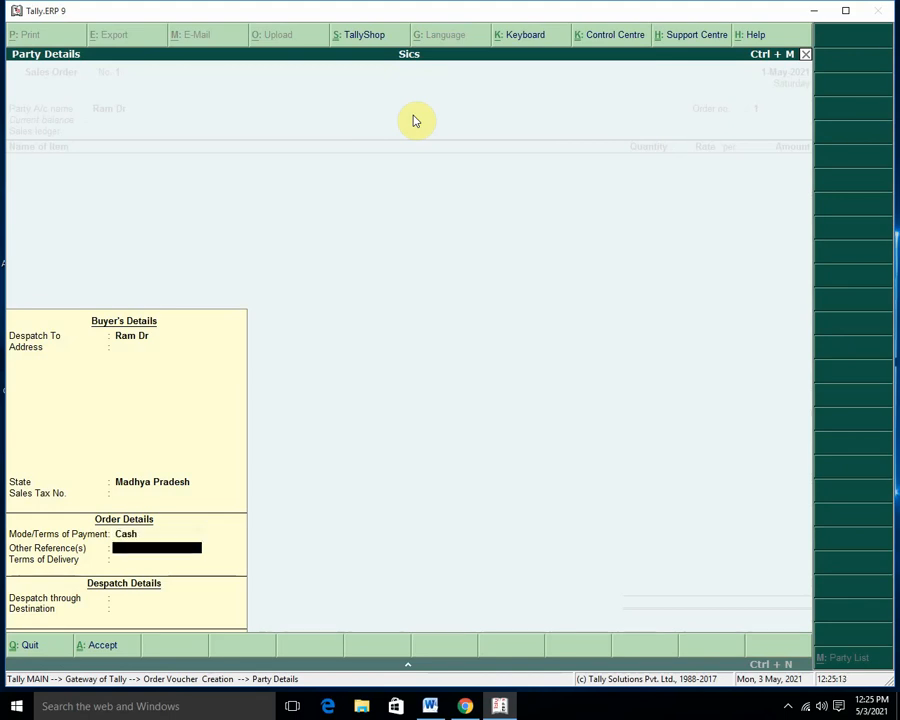
{"action": "key", "text": "Return"}
{"action": "key", "text": "Return"}
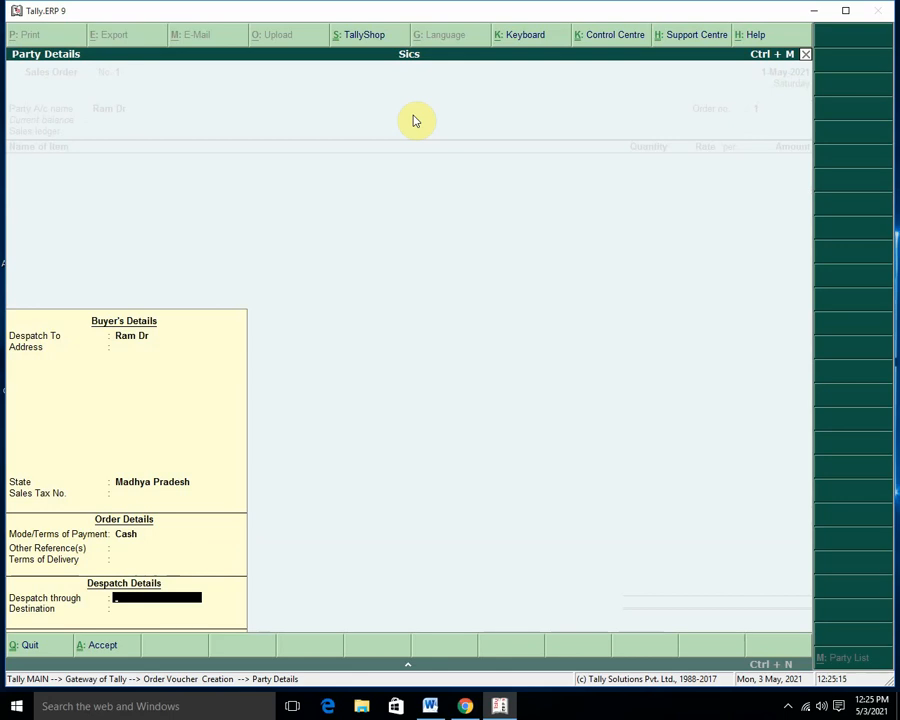
{"action": "key", "text": "Return"}
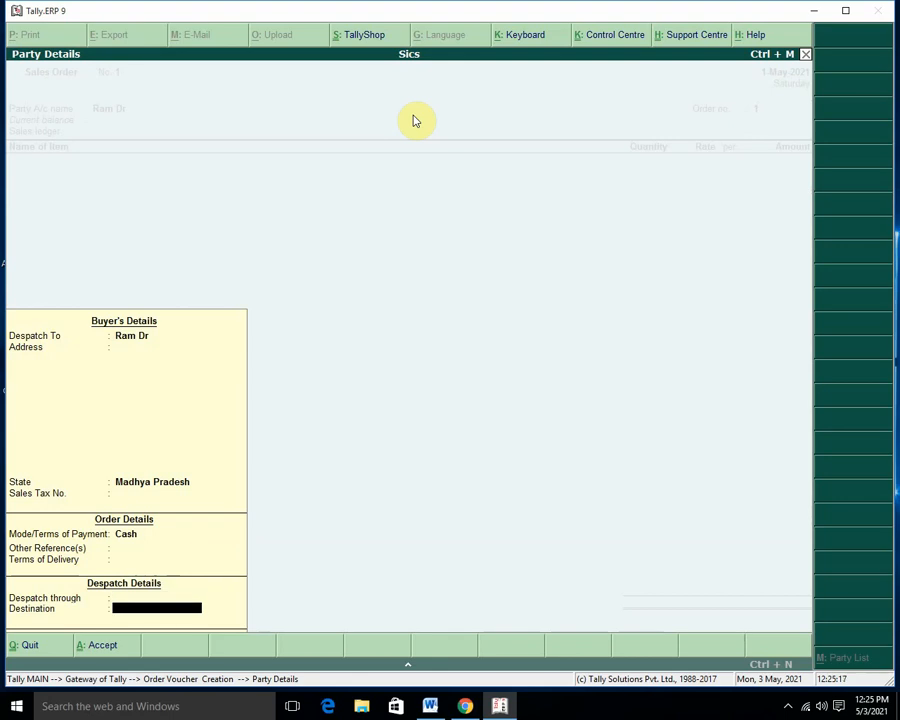
{"action": "type", "text": "Chitrako"}
{"action": "key", "text": "Return"}
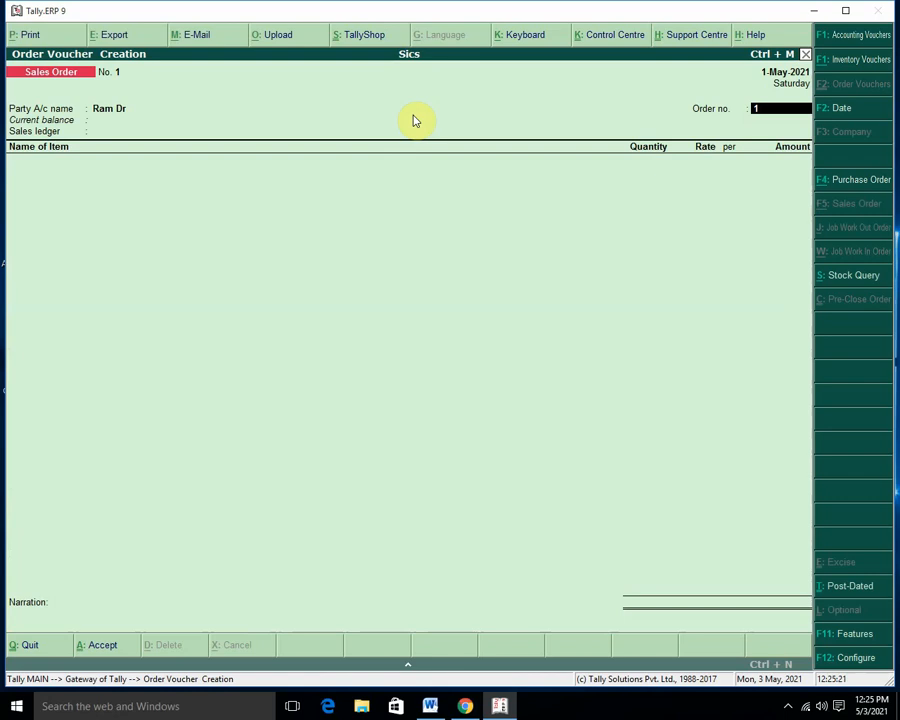
Step: Keep order number 1, use Sales A/c as the sales ledger, and add the item Computer due in 5 days
{"action": "key", "text": "Return"}
{"action": "key", "text": "Return"}
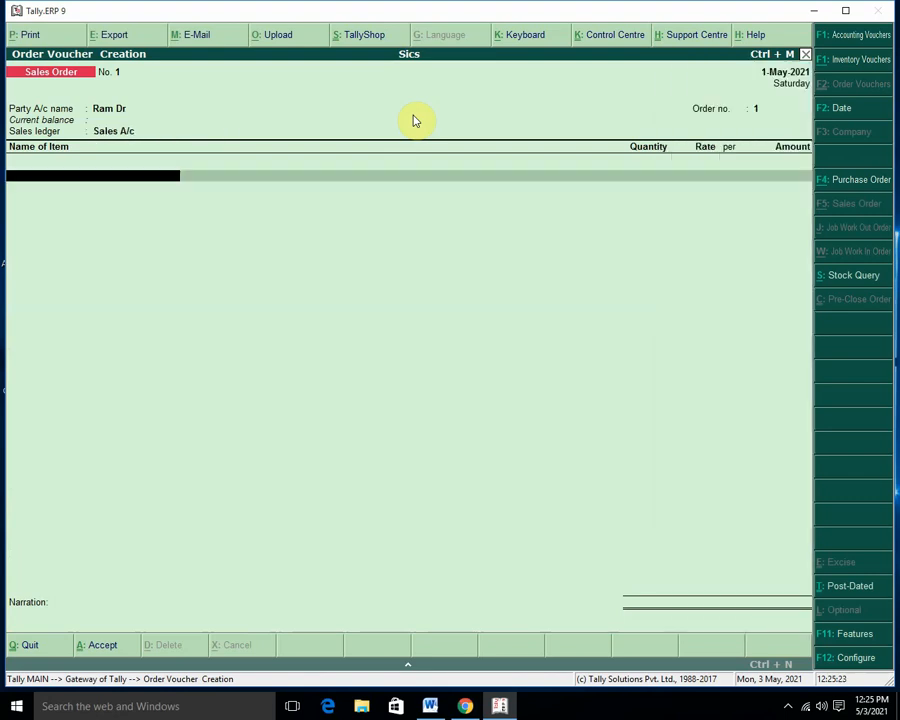
{"action": "key", "text": "Down"}
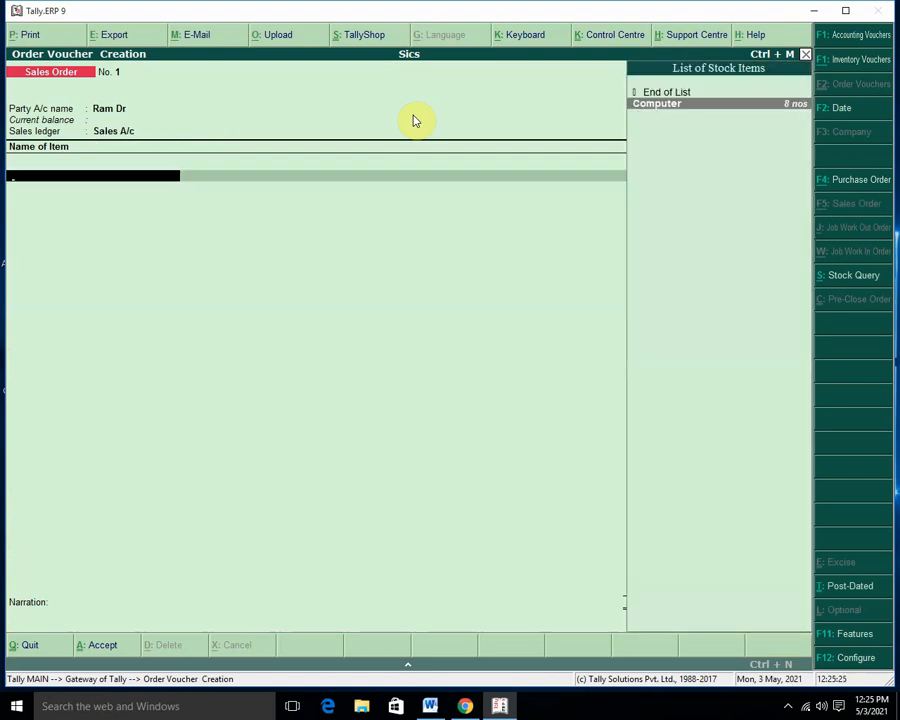
{"action": "key", "text": "Return"}
{"action": "type", "text": "5"}
{"action": "key", "text": "Return"}
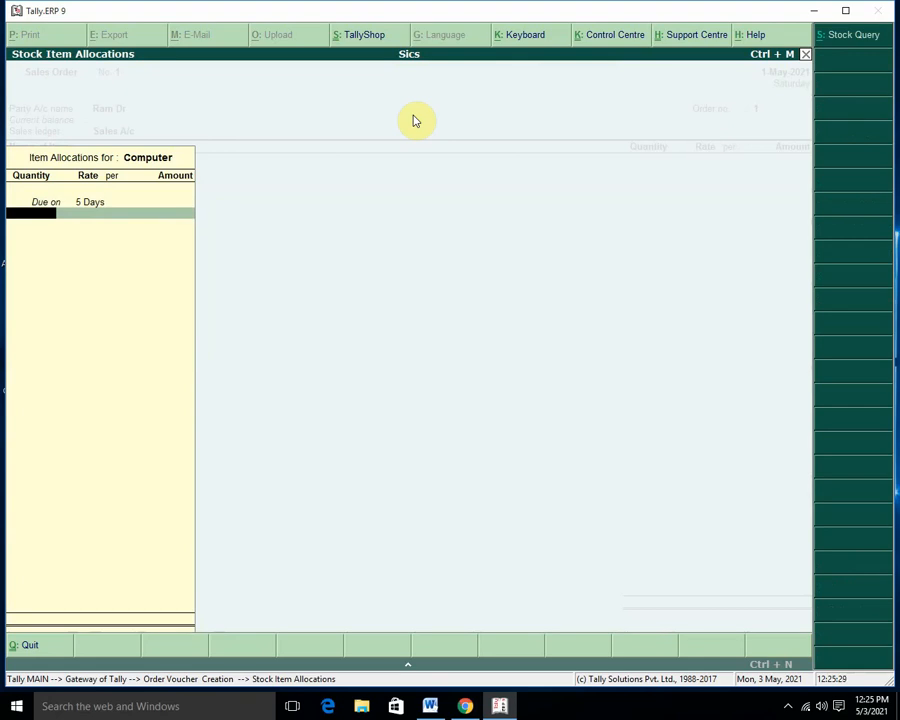
{"action": "key", "text": "BackSpace"}
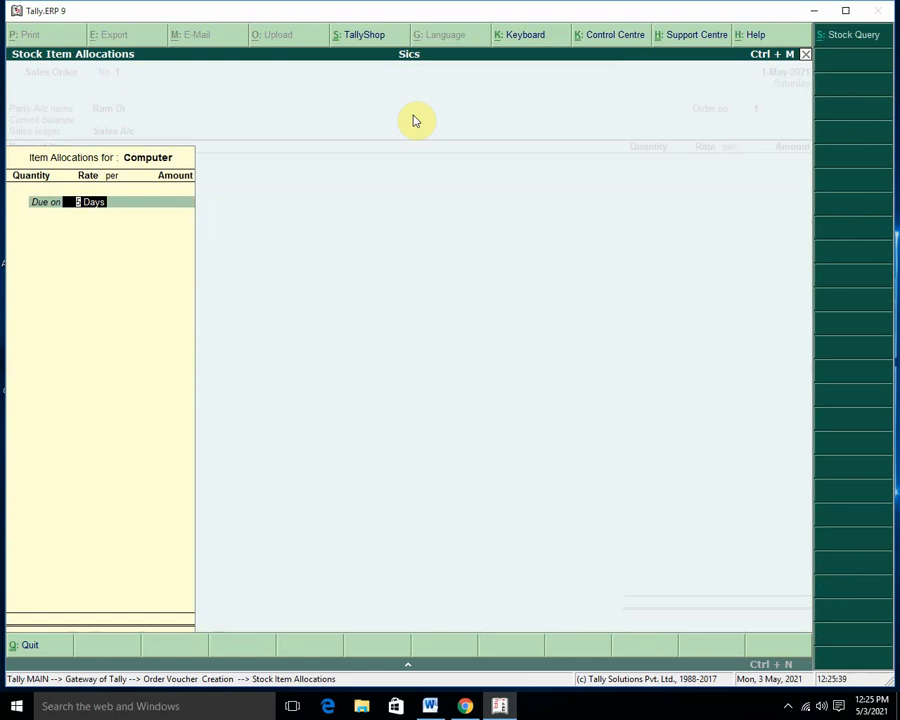
{"action": "key", "text": "Return"}
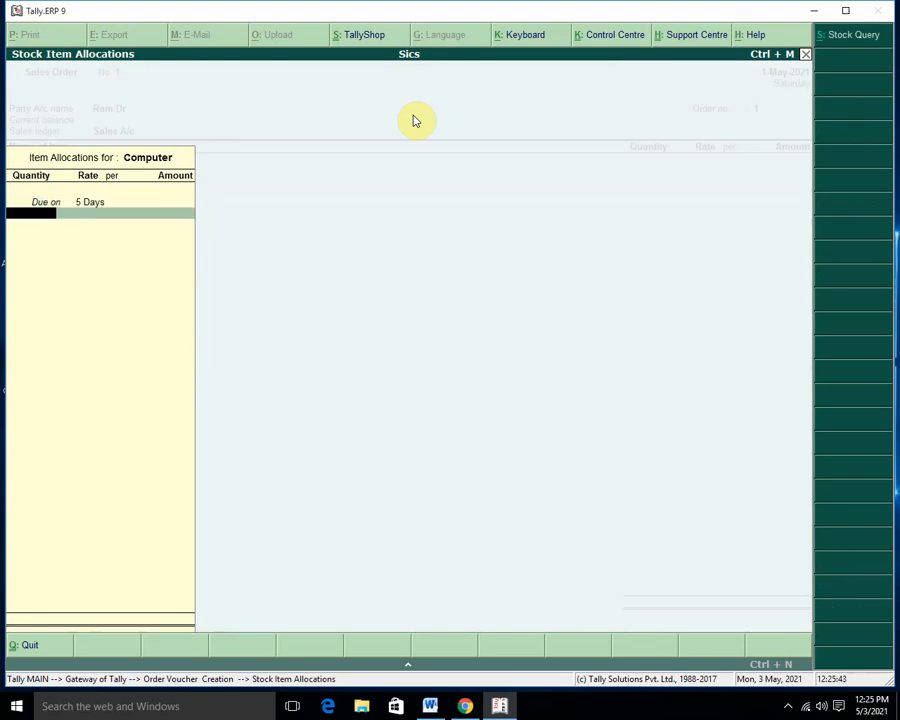
Step: Allocate 3 nos of Computer at a rate of 10,000, then accept the sales order and leave voucher creation
{"action": "type", "text": "3"}
{"action": "key", "text": "Return"}
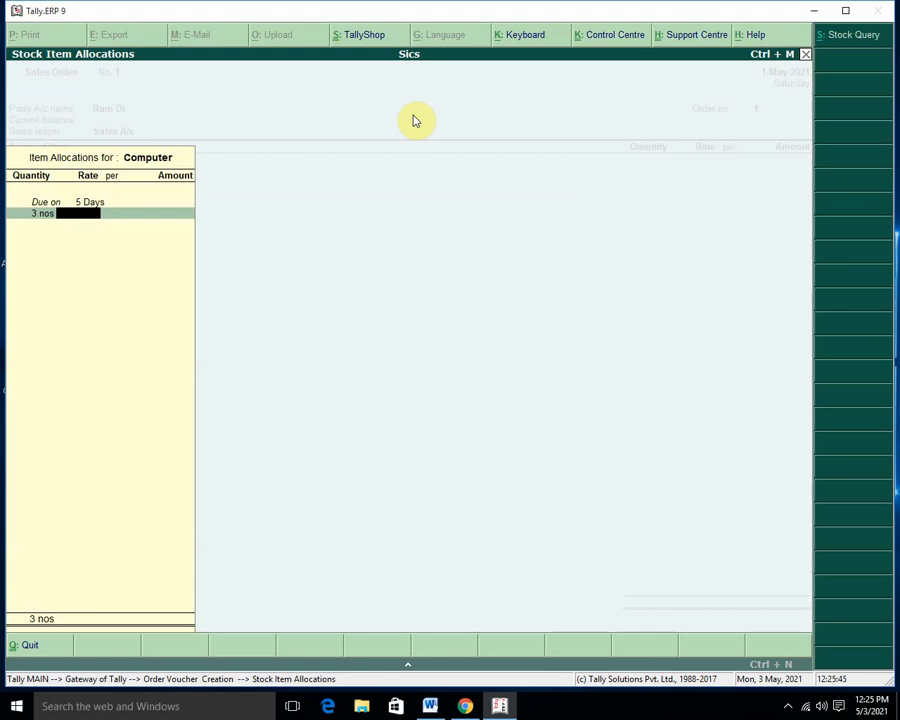
{"action": "type", "text": "10,000"}
{"action": "key", "text": "Return"}
{"action": "key", "text": "Return"}
{"action": "key", "text": "Return"}
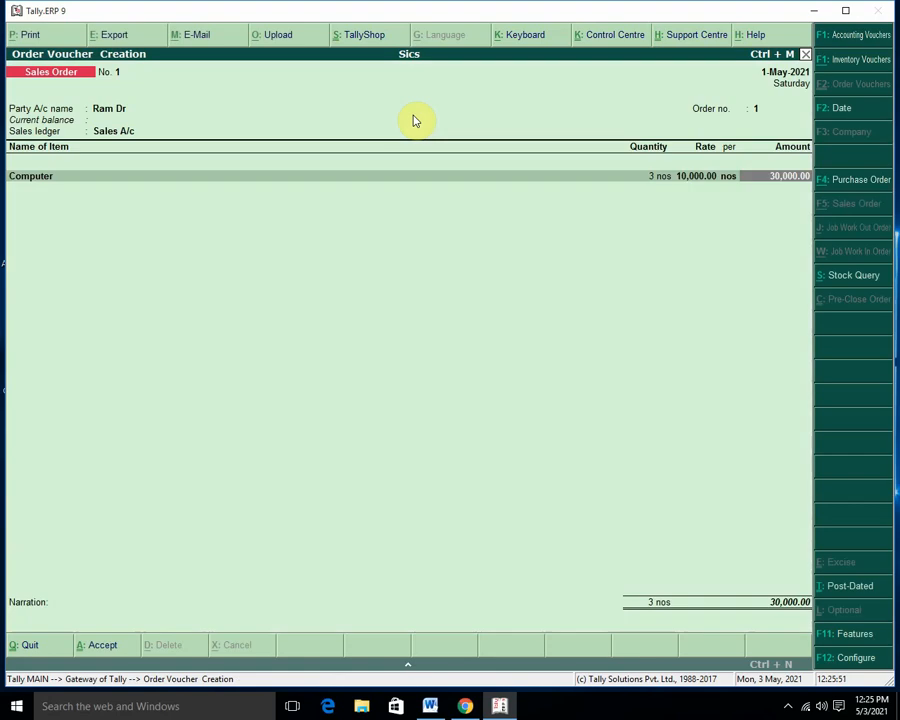
{"action": "key", "text": "Return"}
{"action": "key", "text": "Return"}
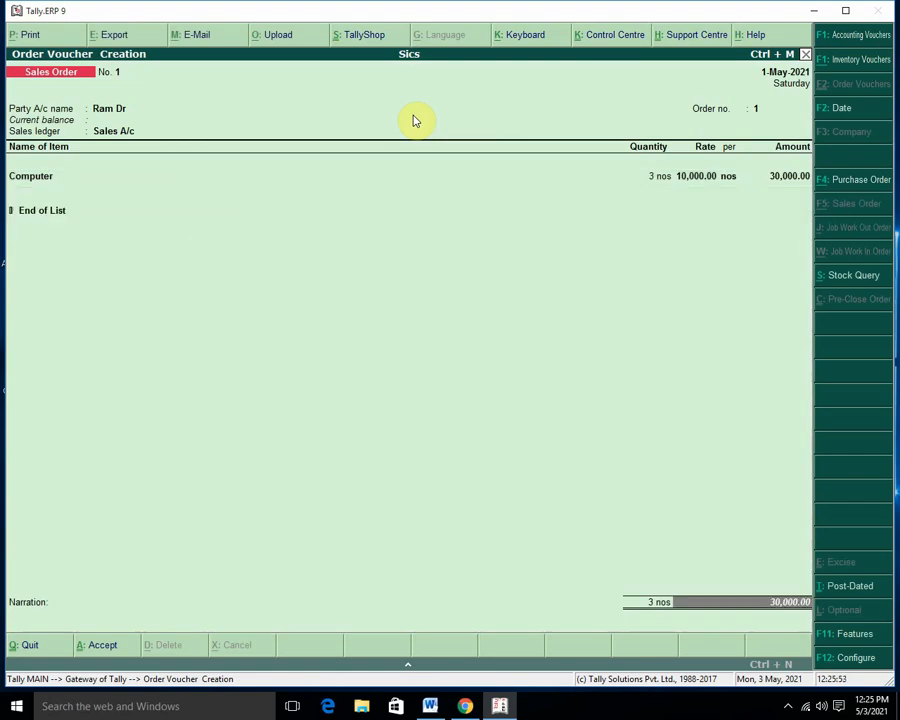
{"action": "key", "text": "Return"}
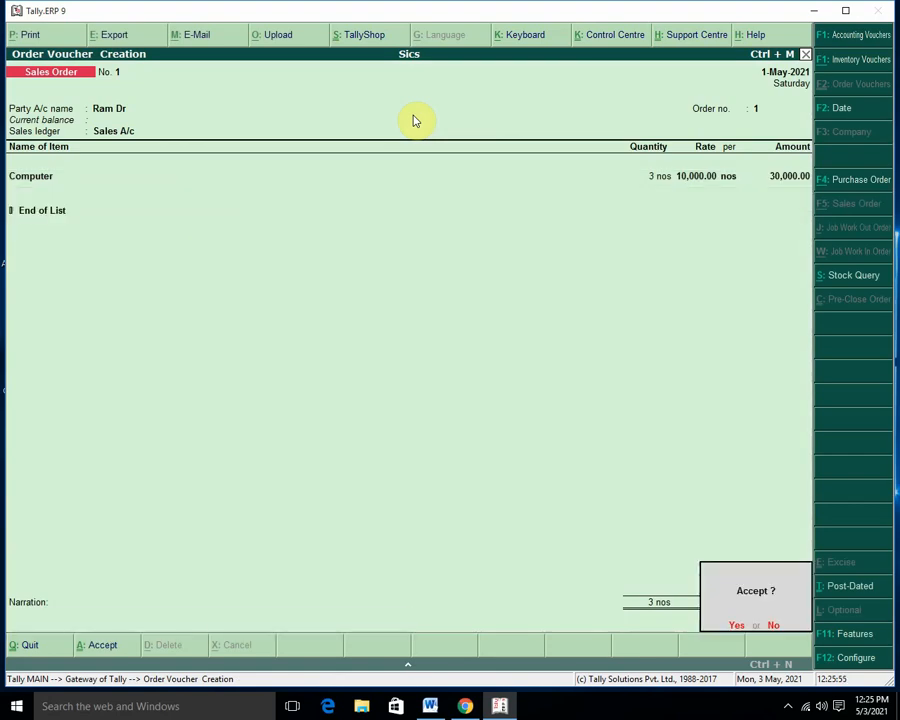
{"action": "key", "text": "Return"}
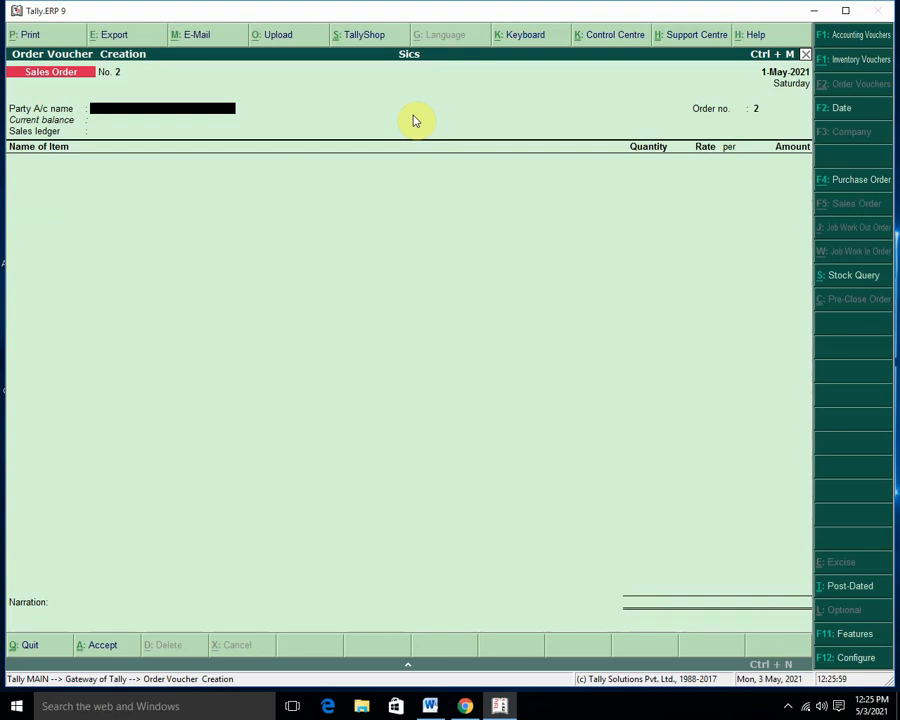
{"action": "key", "text": "Escape"}
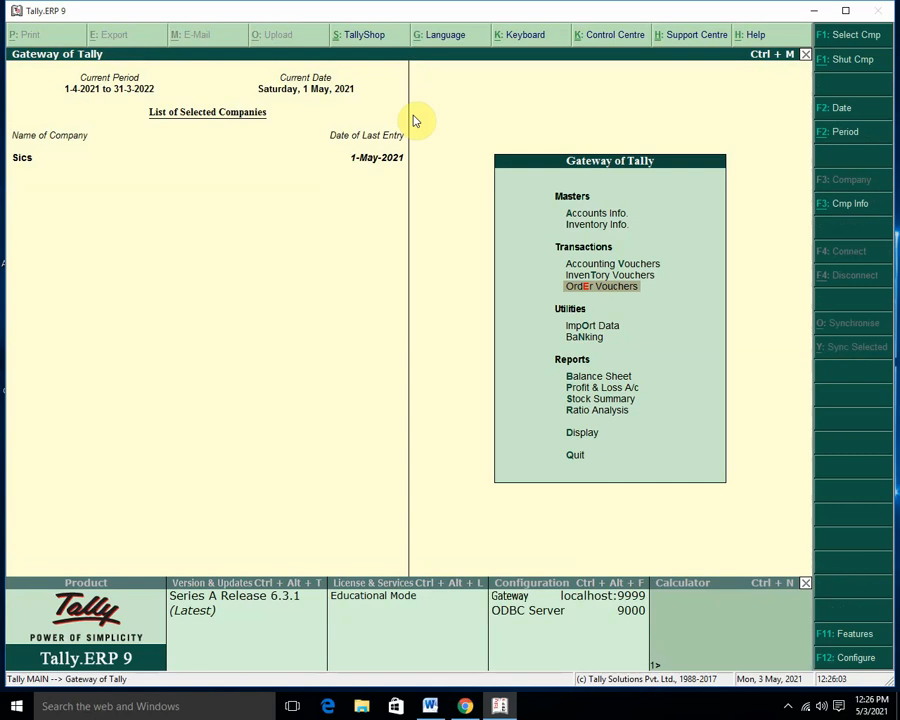
Step: Open the Statements of Inventory from the Display Menu
{"action": "key", "text": "d"}
{"action": "key", "text": "Down"}
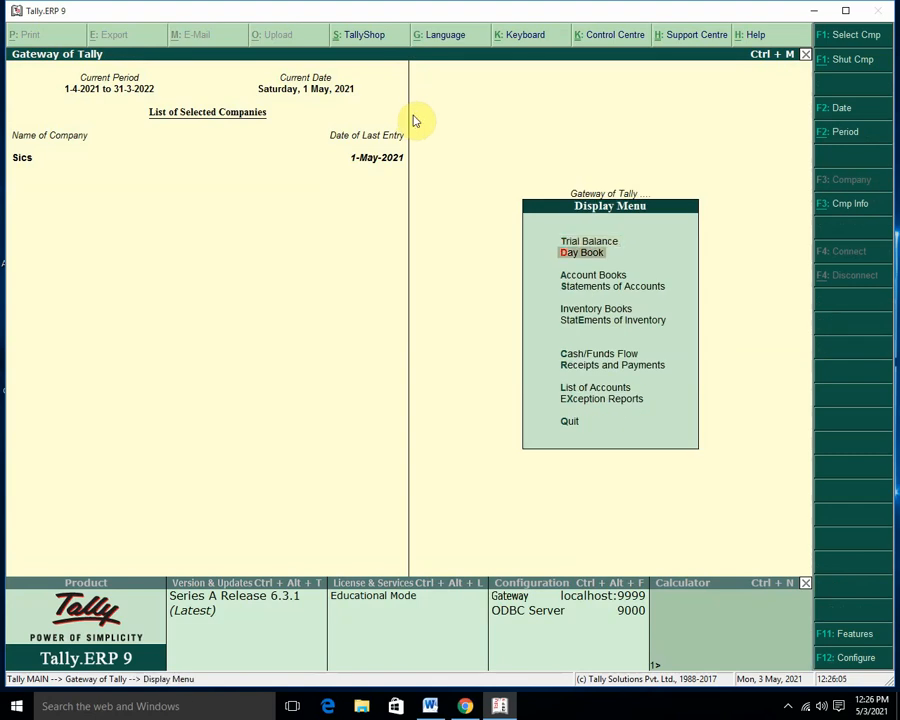
{"action": "key", "text": "Down"}
{"action": "key", "text": "Down"}
{"action": "key", "text": "Down"}
{"action": "key", "text": "Down"}
{"action": "key", "text": "Return"}
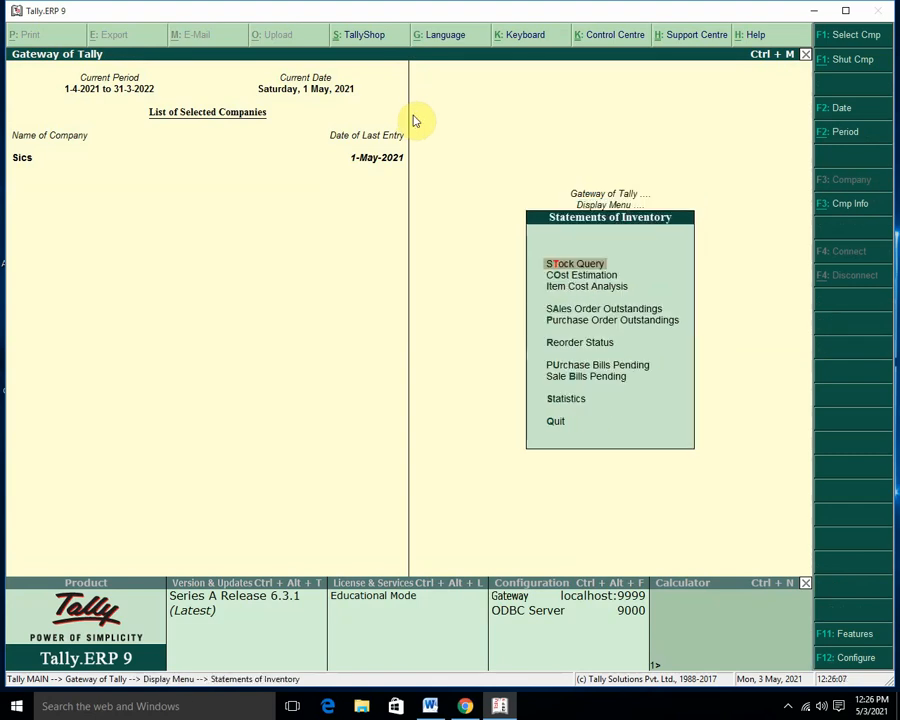
Step: Display the Sales Order Outstandings report for All Orders
{"action": "key", "text": "Down"}
{"action": "key", "text": "Down"}
{"action": "key", "text": "Down"}
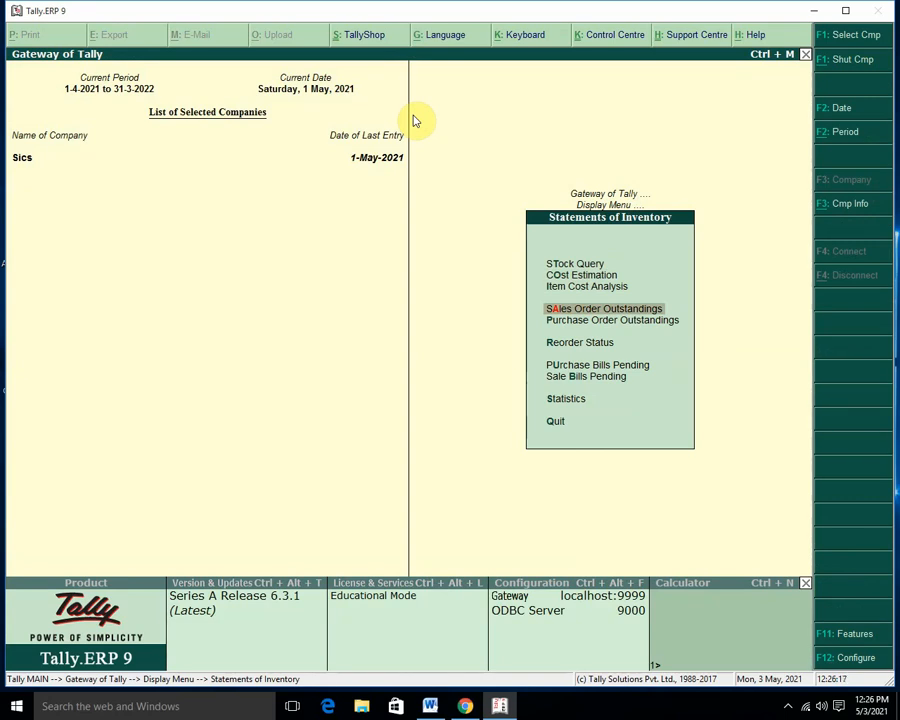
{"action": "key", "text": "Return"}
{"action": "key", "text": "Down"}
{"action": "key", "text": "Down"}
{"action": "key", "text": "Down"}
{"action": "key", "text": "Down"}
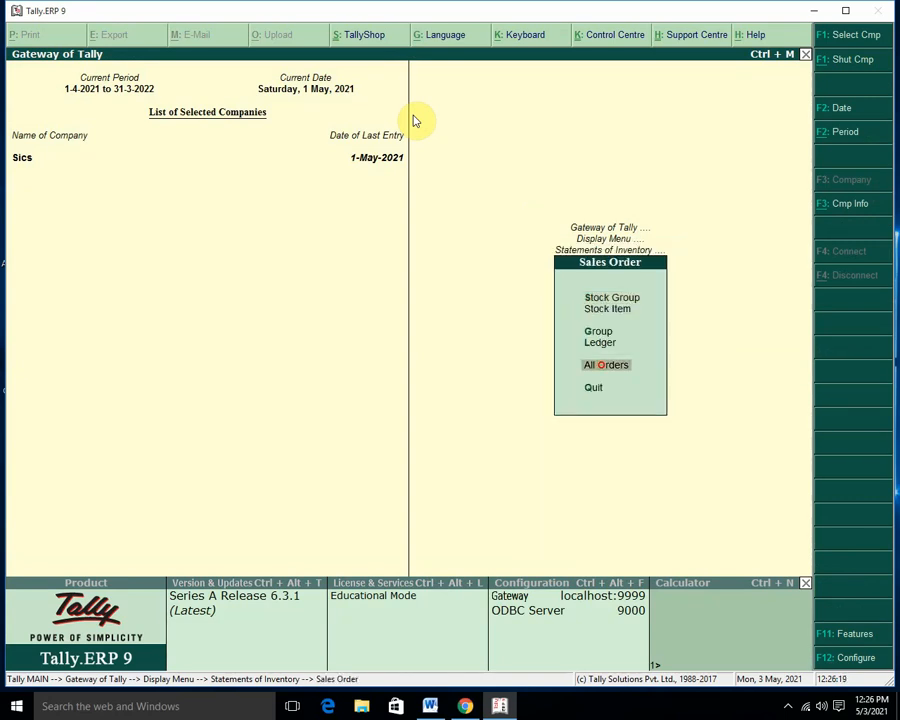
{"action": "key", "text": "Return"}
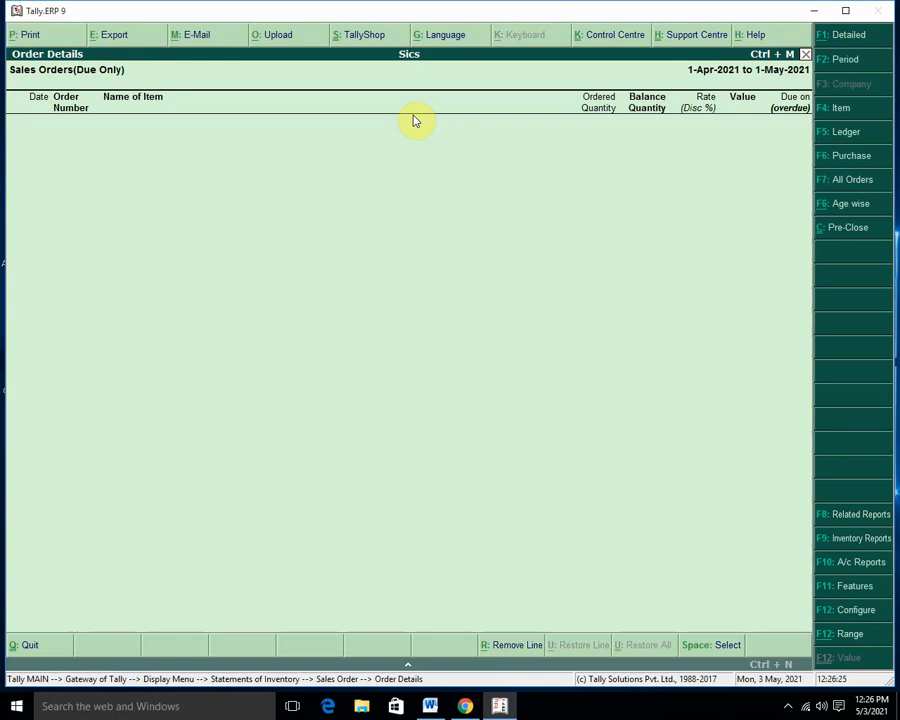
Step: Set the end date of the sales orders report period to 31-7-2021, keeping 1-4-2021 as the start
{"action": "key", "text": "F2"}
{"action": "key", "text": "Return"}
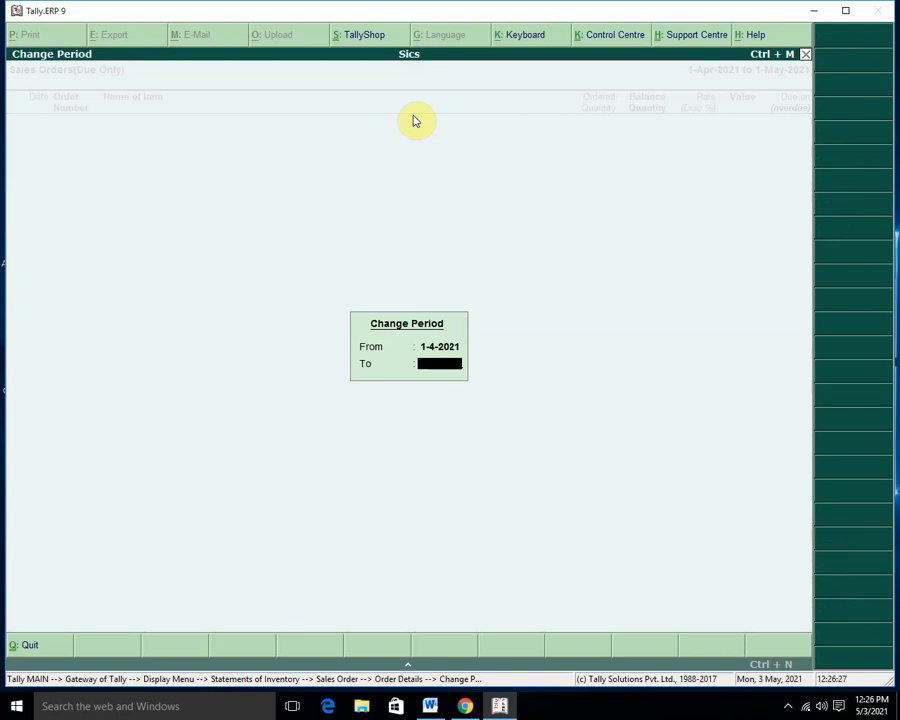
{"action": "type", "text": "jun"}
{"action": "key", "text": "Return"}
{"action": "key", "text": "BackSpace"}
{"action": "key", "text": "BackSpace"}
{"action": "key", "text": "BackSpace"}
{"action": "key", "text": "BackSpace"}
{"action": "key", "text": "BackSpace"}
{"action": "key", "text": "BackSpace"}
{"action": "key", "text": "BackSpace"}
{"action": "key", "text": "BackSpace"}
{"action": "key", "text": "BackSpace"}
{"action": "type", "text": "31-7"}
{"action": "key", "text": "Return"}
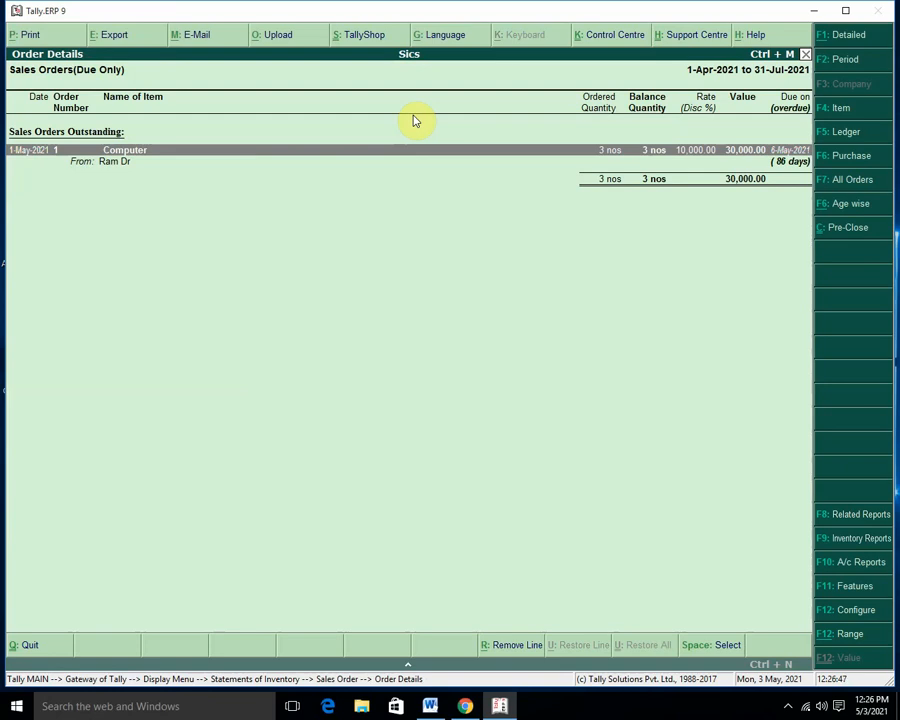
Step: Set the end date of the sales orders report period to 2 May 2021, keeping the 1-4-2021 start
{"action": "key", "text": "F2"}
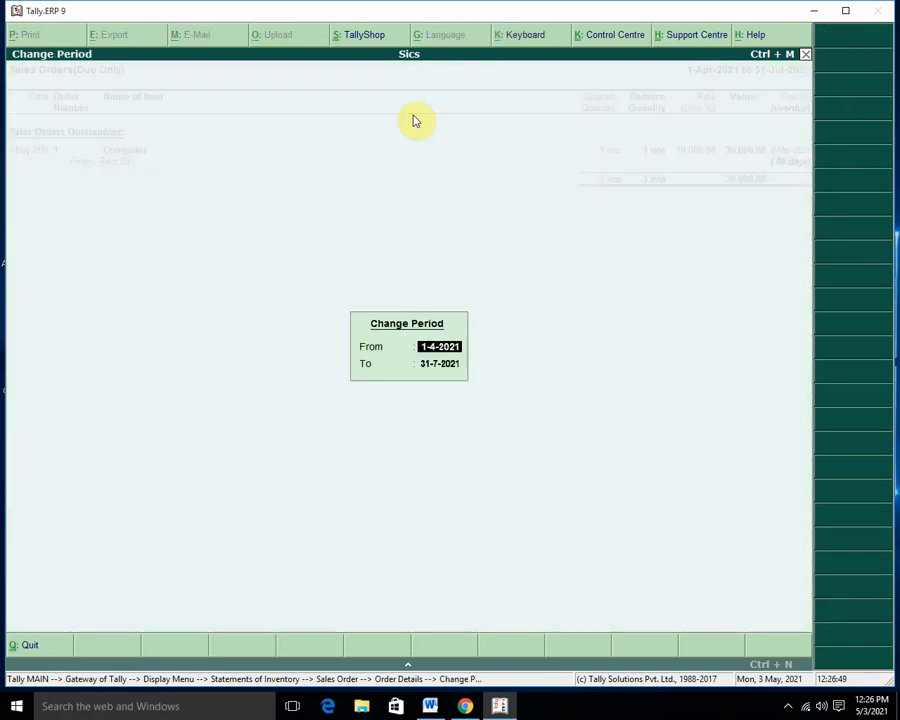
{"action": "key", "text": "Return"}
{"action": "type", "text": "2"}
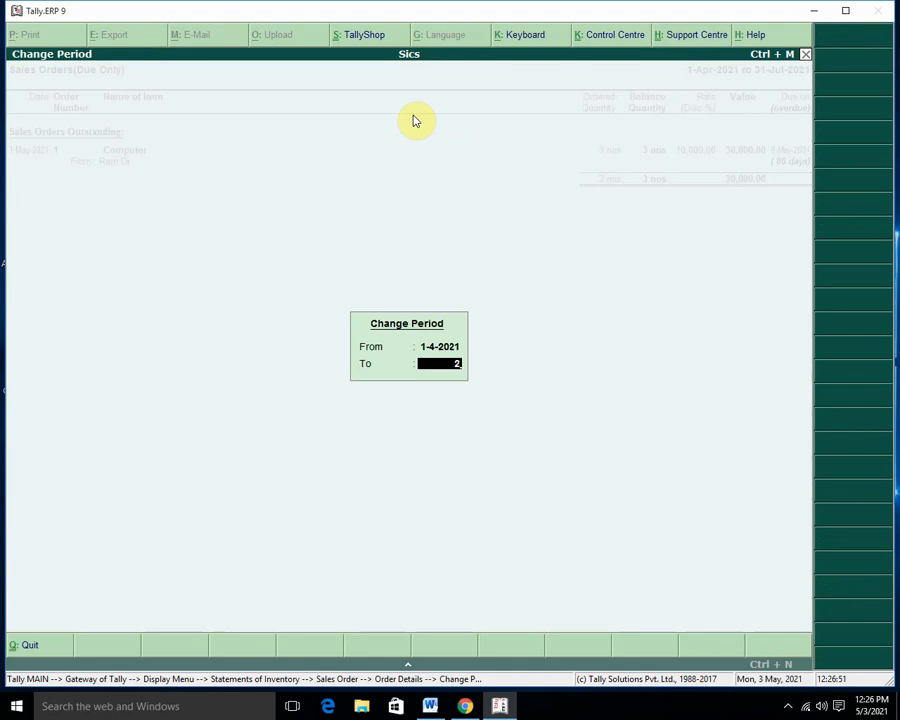
{"action": "type", "text": " may"}
{"action": "key", "text": "Return"}
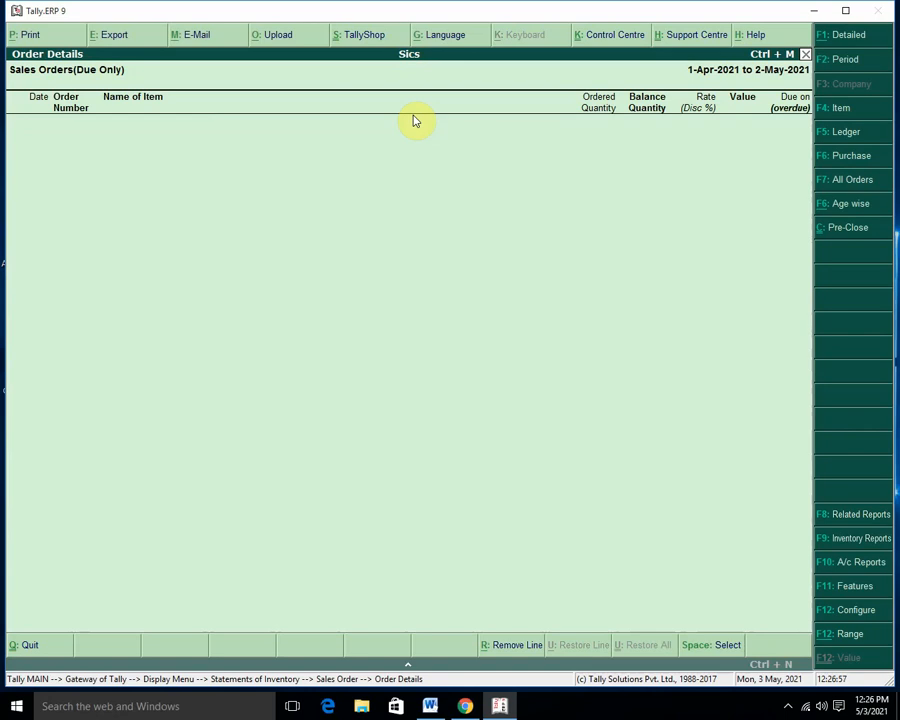
Step: View the outstanding sales orders with the period ending 1 June 2021, then return to the Gateway of Tally
{"action": "key", "text": "F2"}
{"action": "key", "text": "Return"}
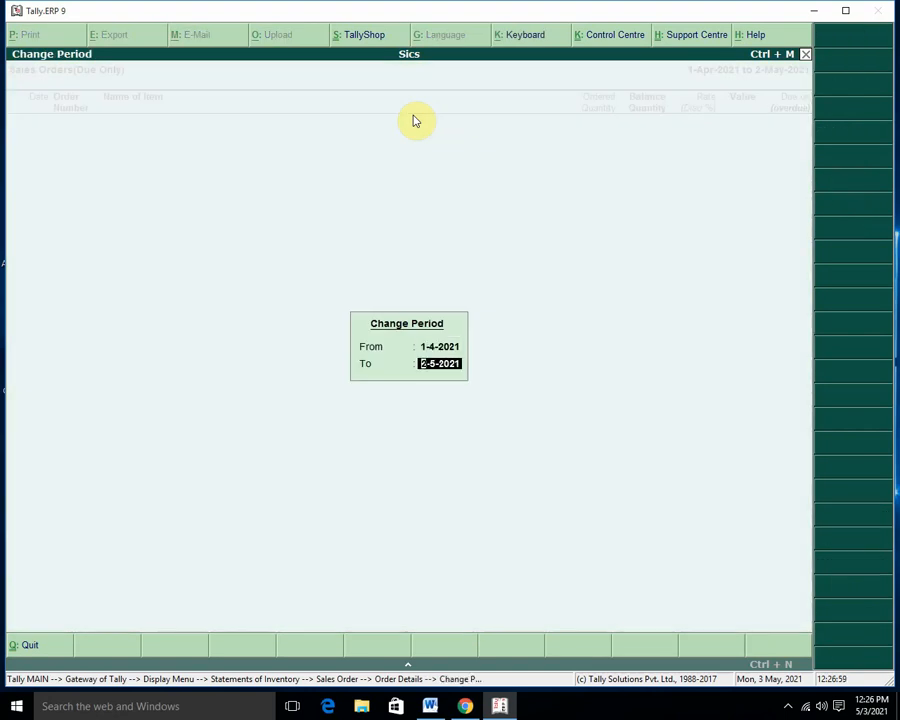
{"action": "type", "text": "1 june"}
{"action": "key", "text": "Return"}
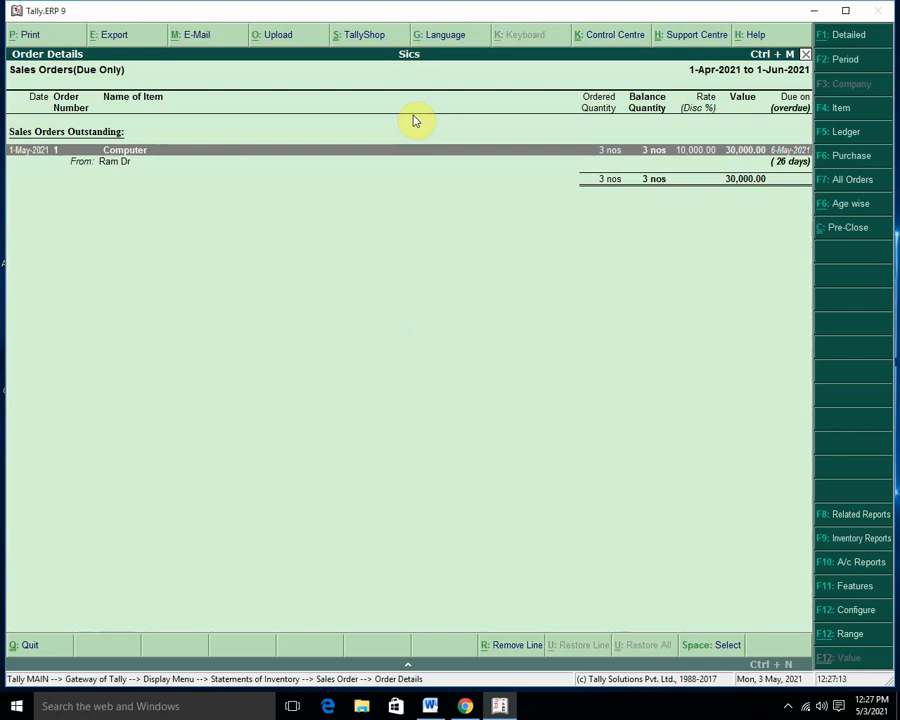
{"action": "key", "text": "Escape"}
{"action": "key", "text": "Escape"}
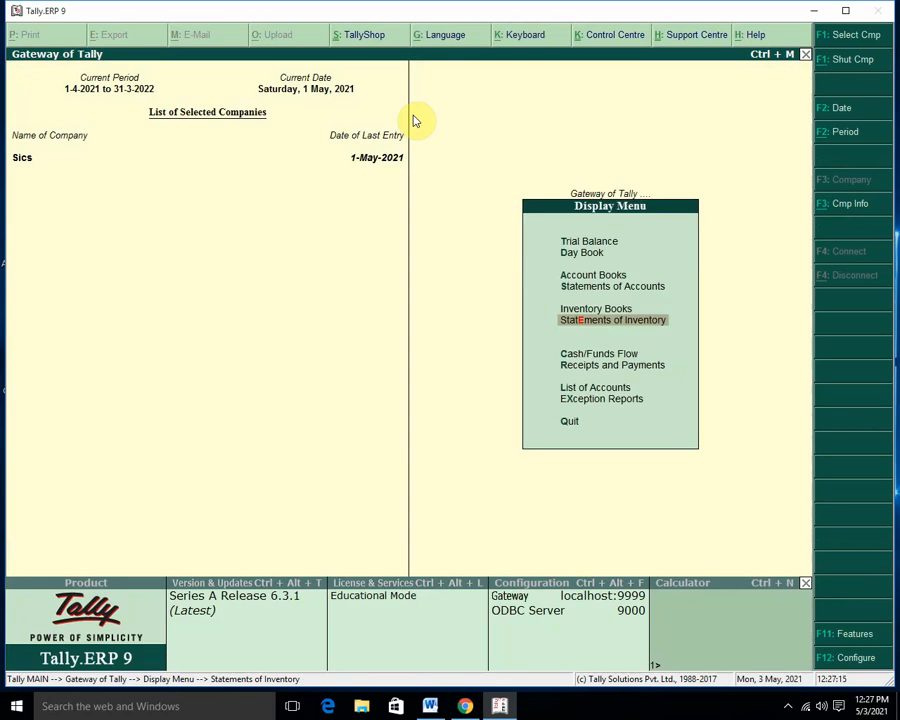
{"action": "key", "text": "Escape"}
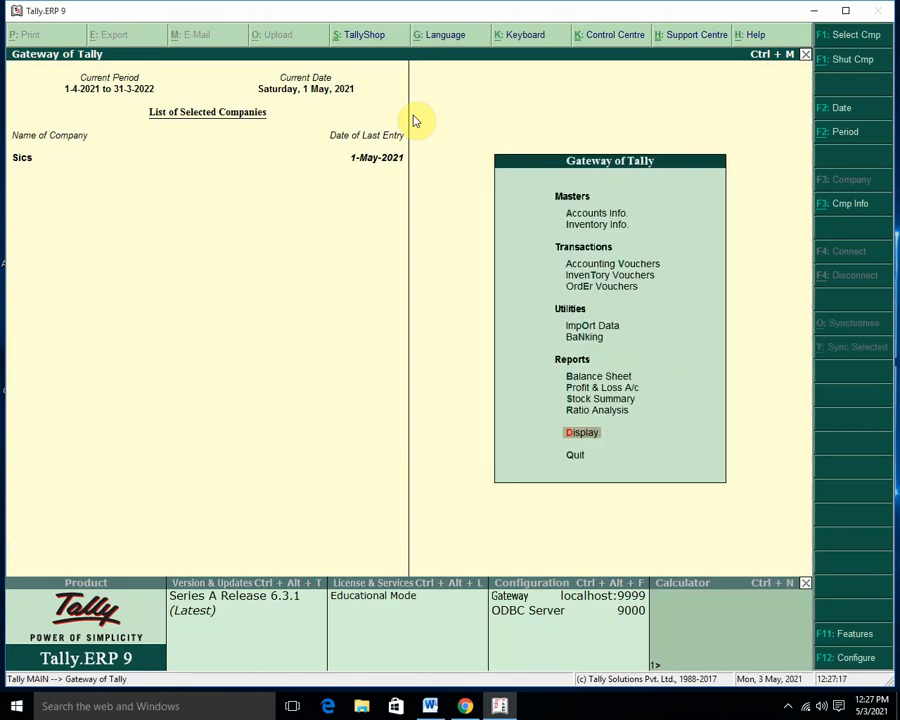
Step: Switch to the Word notes and highlight the Sales Order heading and the words "Delivery Note" in point c
{"action": "left_click", "coordinate": [432, 706]}
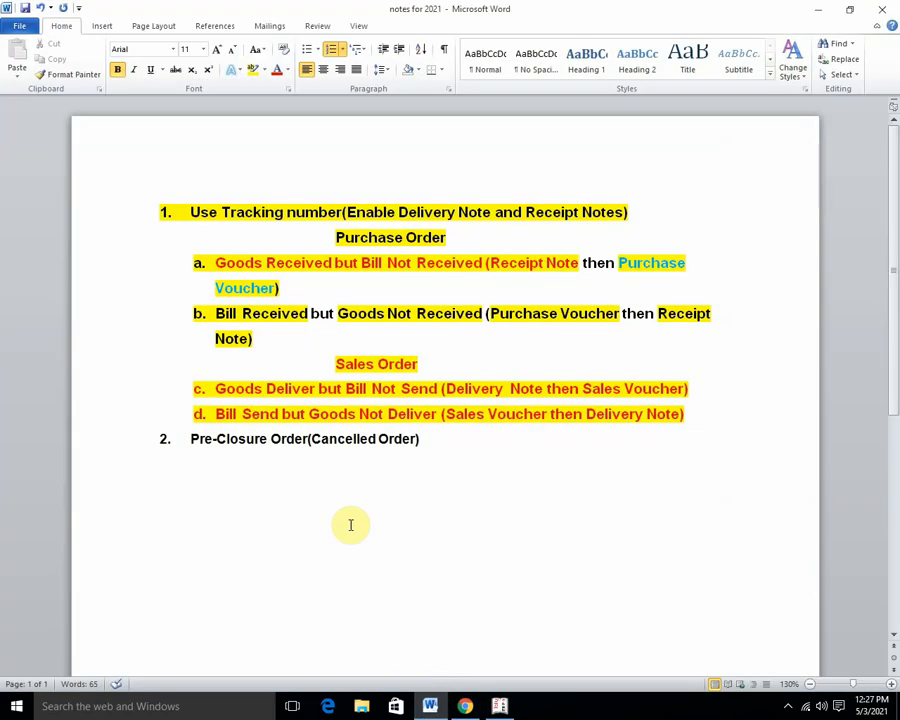
{"action": "triple_click", "coordinate": [336, 362]}
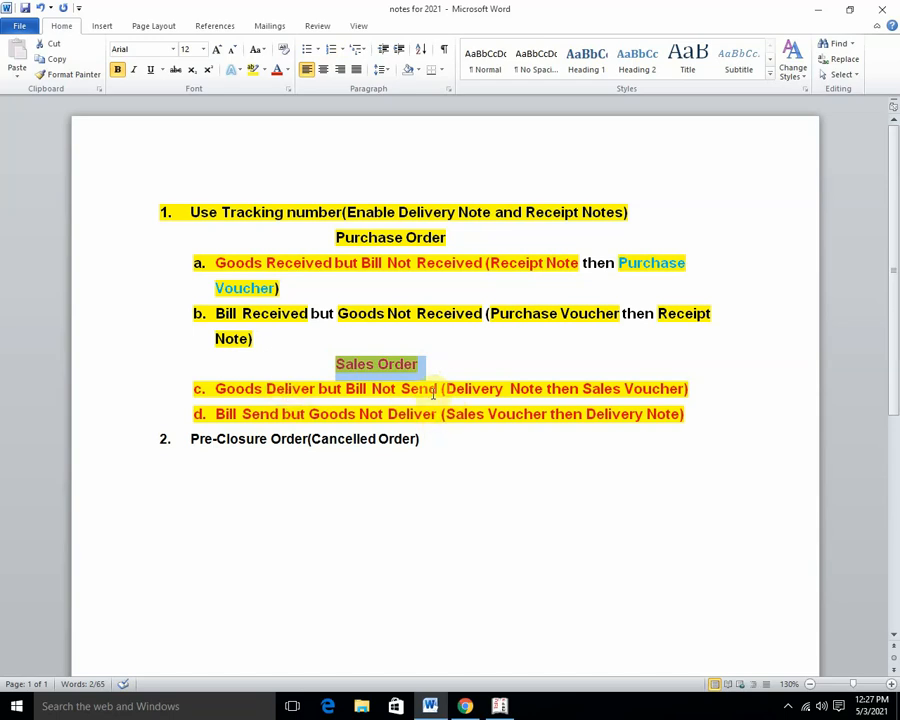
{"action": "left_click_drag", "start_coordinate": [446, 388], "coordinate": [548, 388]}
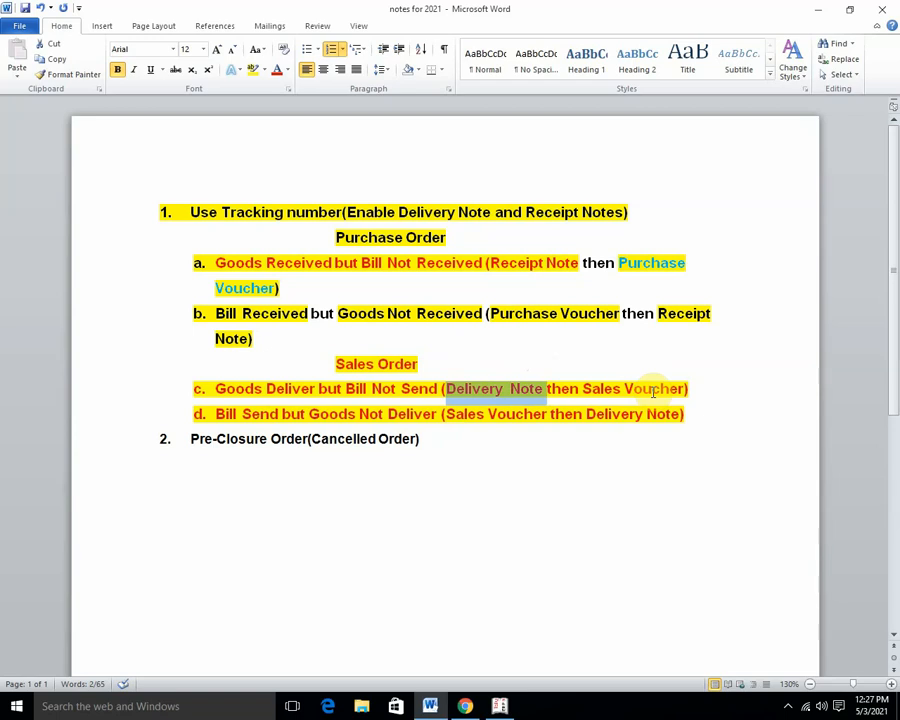
Step: Switch back to Tally.ERP 9 and start a new Delivery Note under Inventory Vouchers
{"action": "left_click", "coordinate": [500, 705]}
{"action": "key", "text": "Up"}
{"action": "key", "text": "Up"}
{"action": "key", "text": "Up"}
{"action": "key", "text": "Up"}
{"action": "key", "text": "Up"}
{"action": "key", "text": "Up"}
{"action": "key", "text": "Up"}
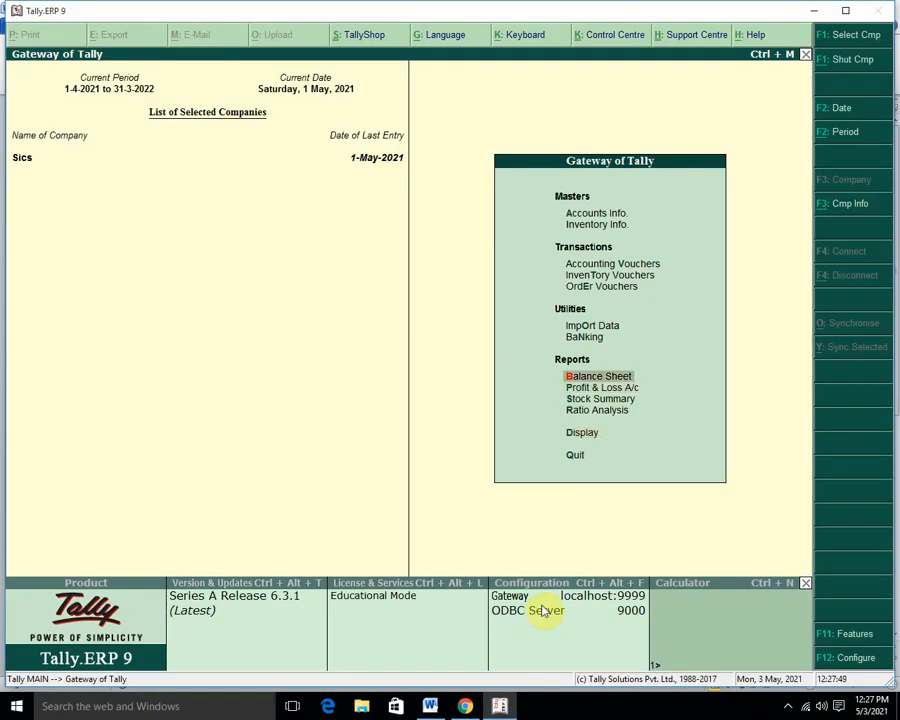
{"action": "key", "text": "Up"}
{"action": "key", "text": "Return"}
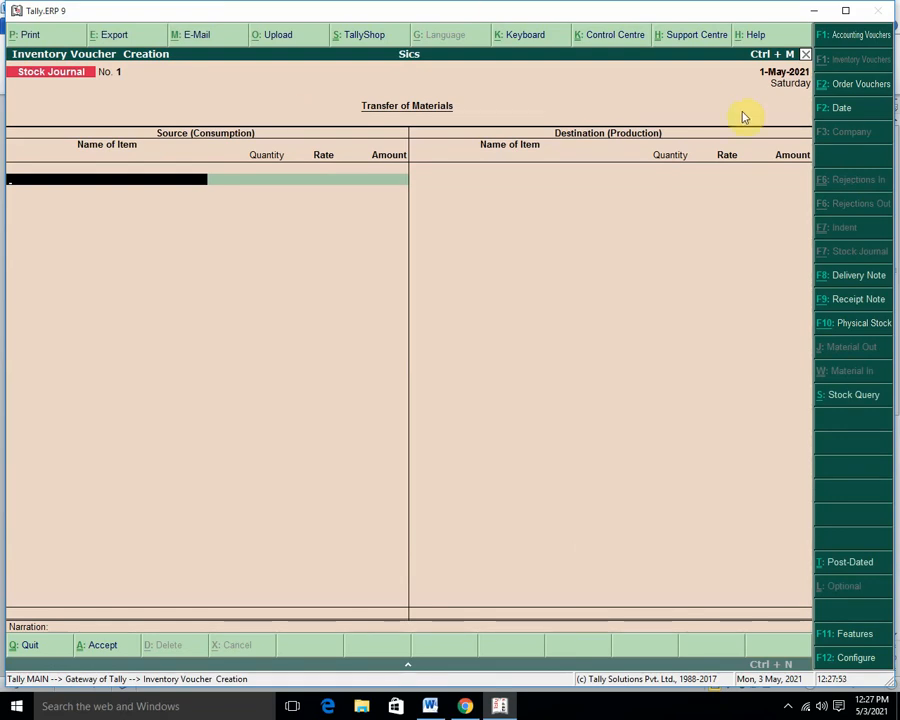
{"action": "left_click", "coordinate": [848, 277]}
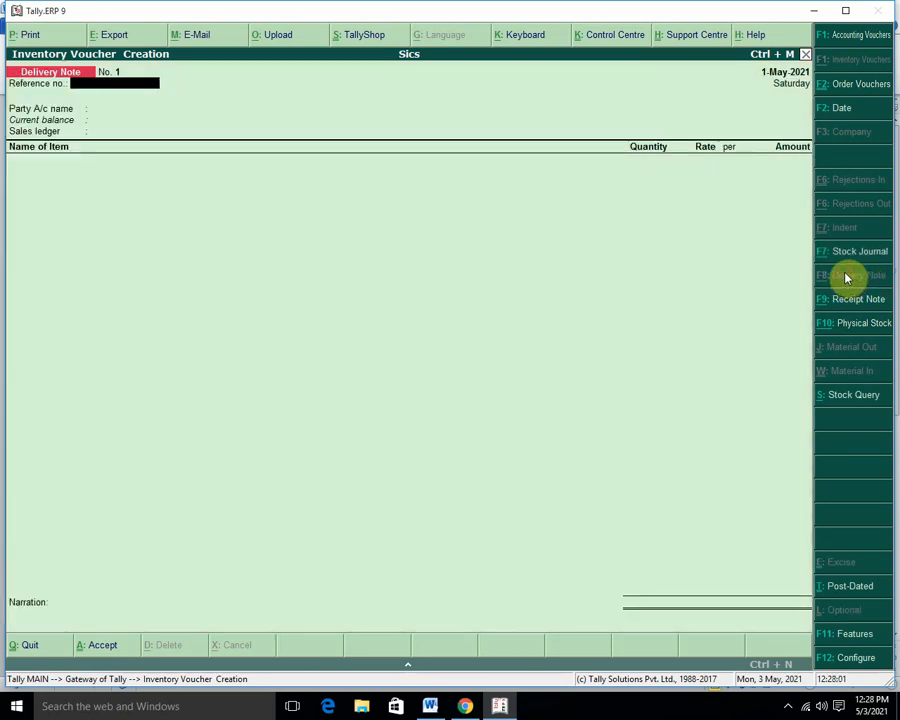
Step: Enter 23 as the delivery note's reference number and choose the customer's debtor ledger as the party account
{"action": "type", "text": "23"}
{"action": "key", "text": "Return"}
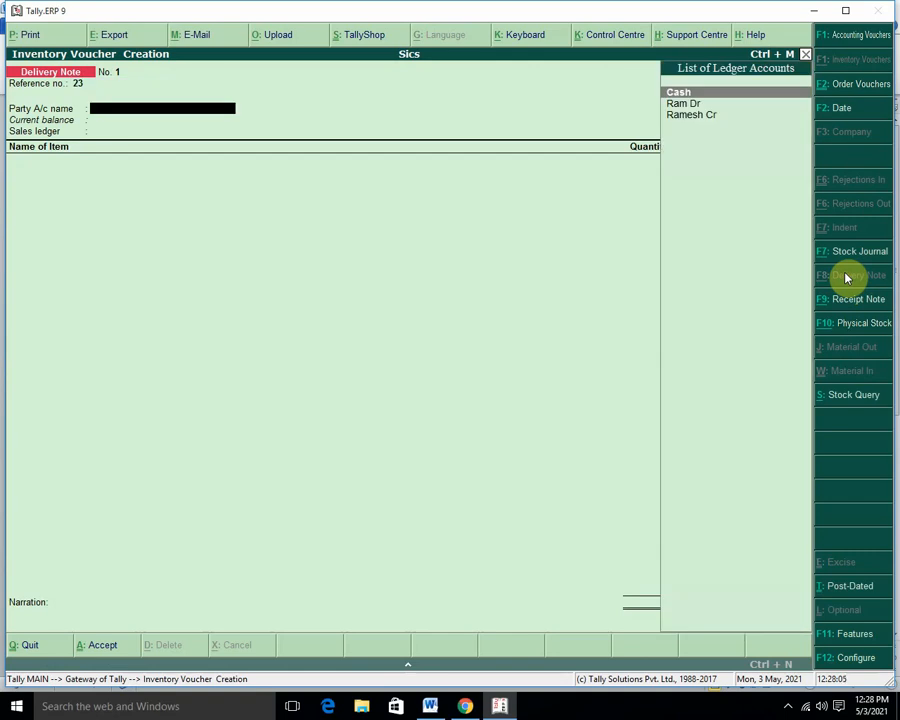
{"action": "key", "text": "Down"}
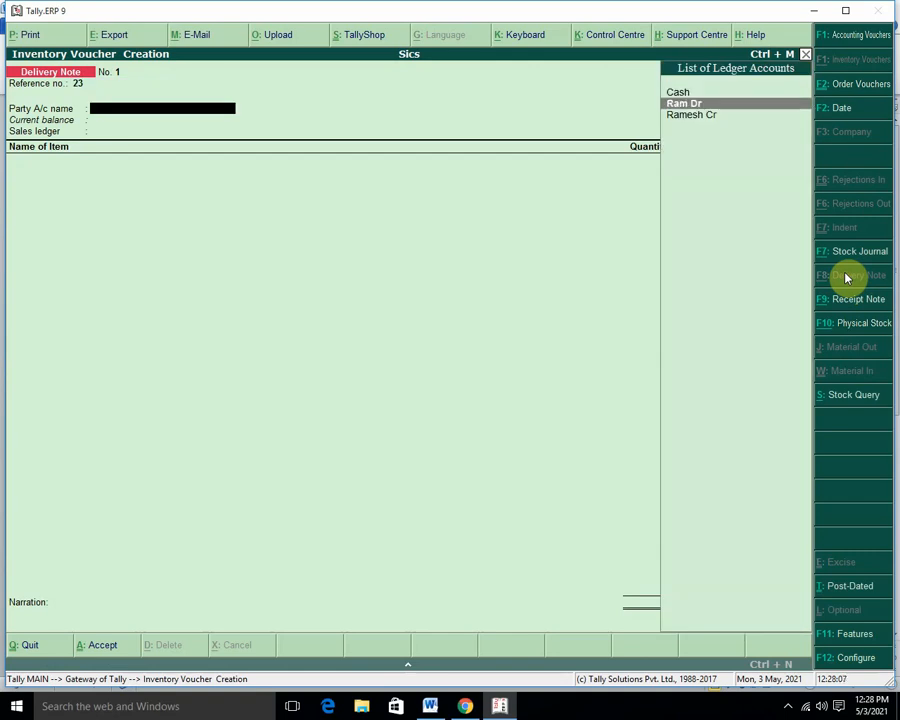
{"action": "key", "text": "Return"}
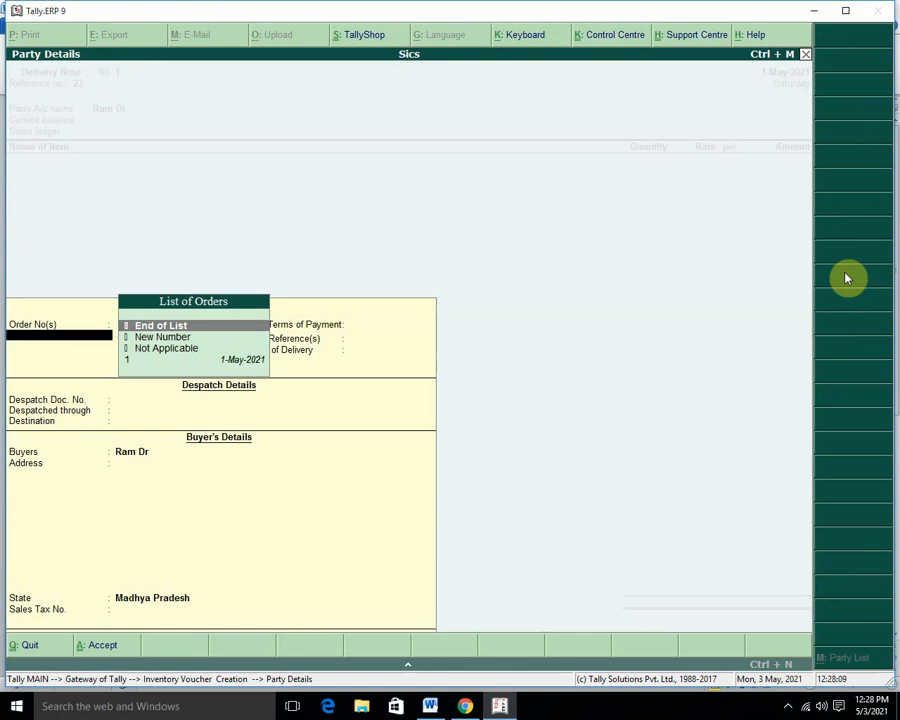
Step: Link the delivery note to the customer's sales order dated 1-May-2021, accept the party details and use Sales A/c as the sales ledger
{"action": "key", "text": "Down"}
{"action": "key", "text": "Down"}
{"action": "key", "text": "Down"}
{"action": "key", "text": "Return"}
{"action": "key", "text": "Return"}
{"action": "key", "text": "Return"}
{"action": "key", "text": "Return"}
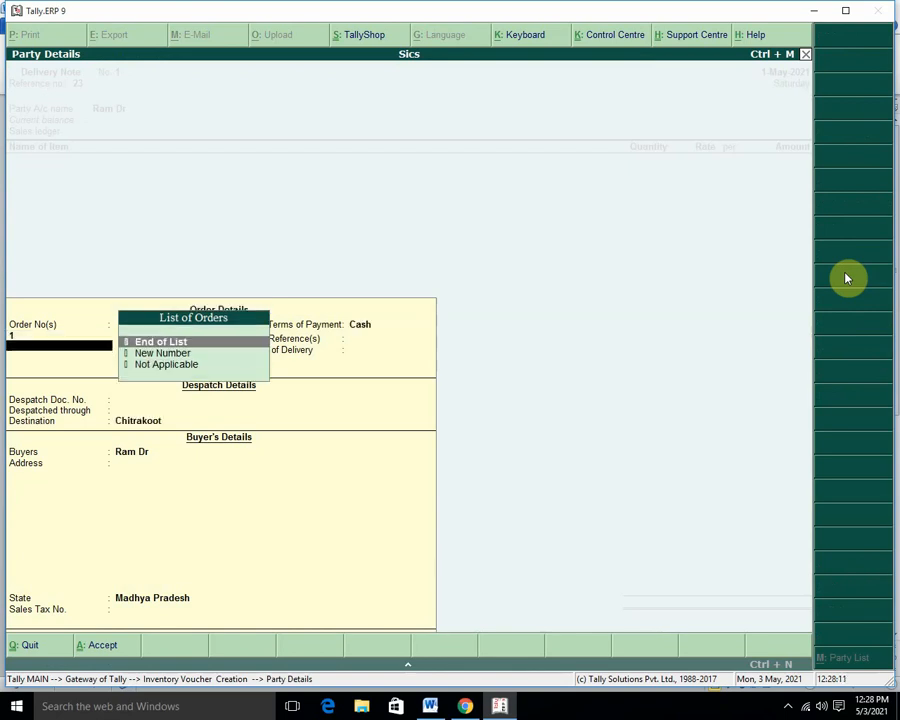
{"action": "key", "text": "Return"}
{"action": "key", "text": "Return"}
{"action": "key", "text": "Return"}
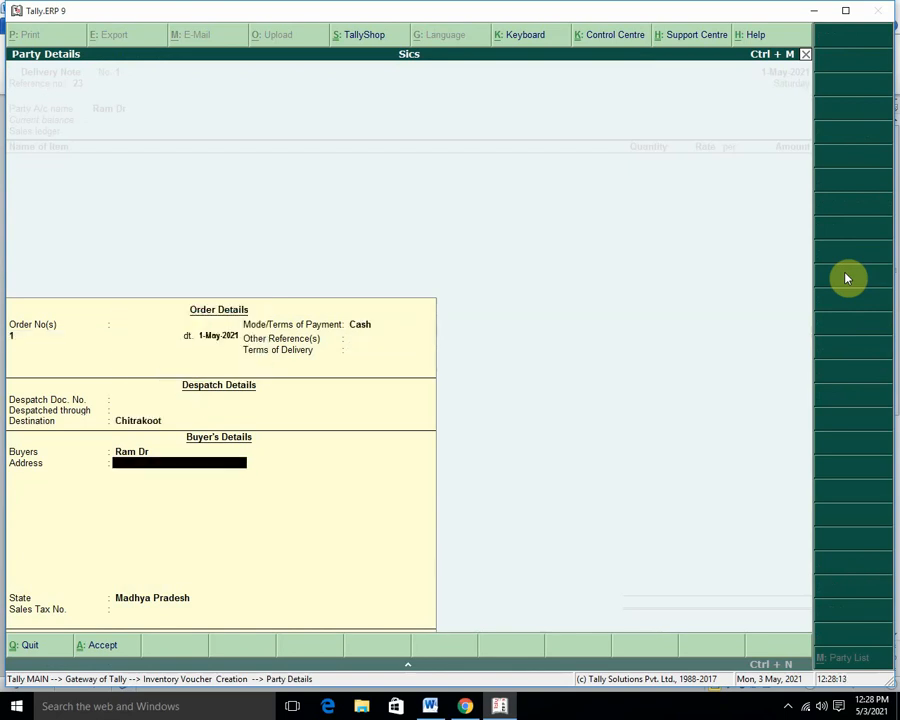
{"action": "key", "text": "Return"}
{"action": "key", "text": "Return"}
{"action": "key", "text": "Return"}
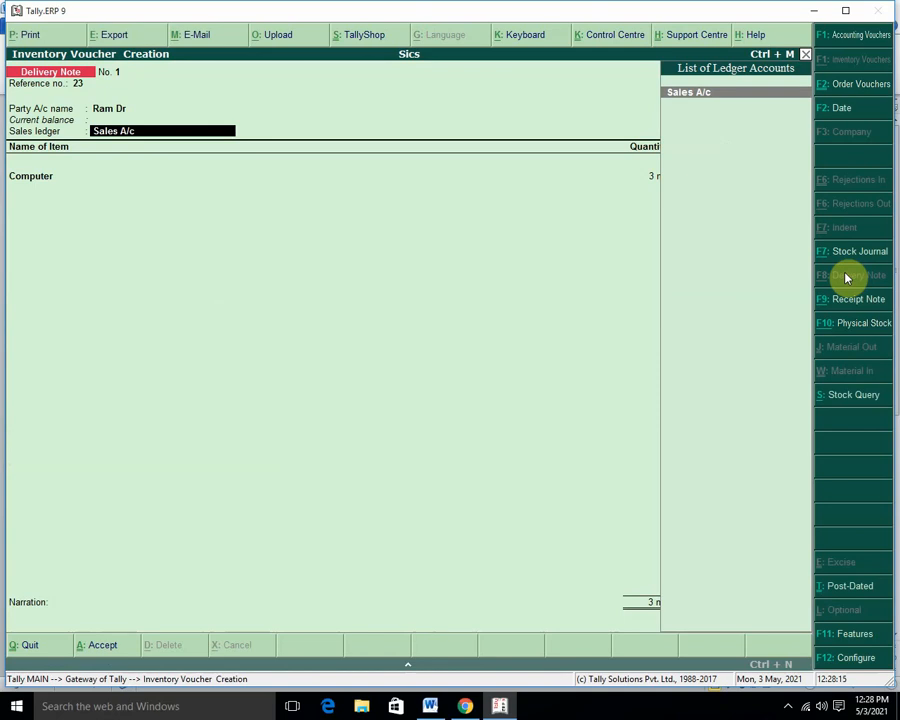
{"action": "key", "text": "Return"}
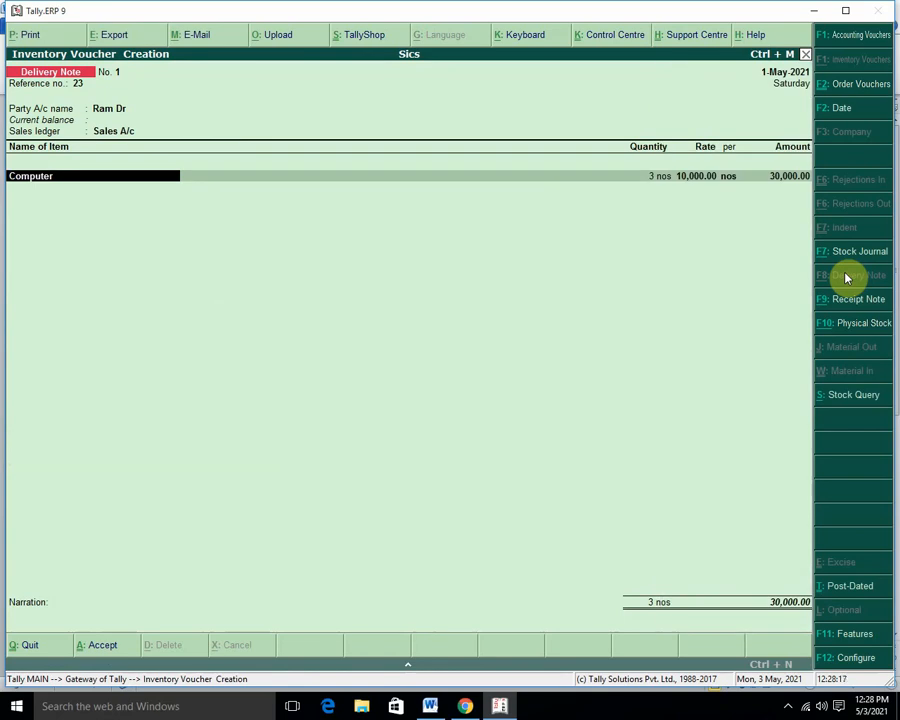
Step: Allocate the 3 nos of Computer at 10,000 to a new tracking number S-2 against the sales order
{"action": "key", "text": "Return"}
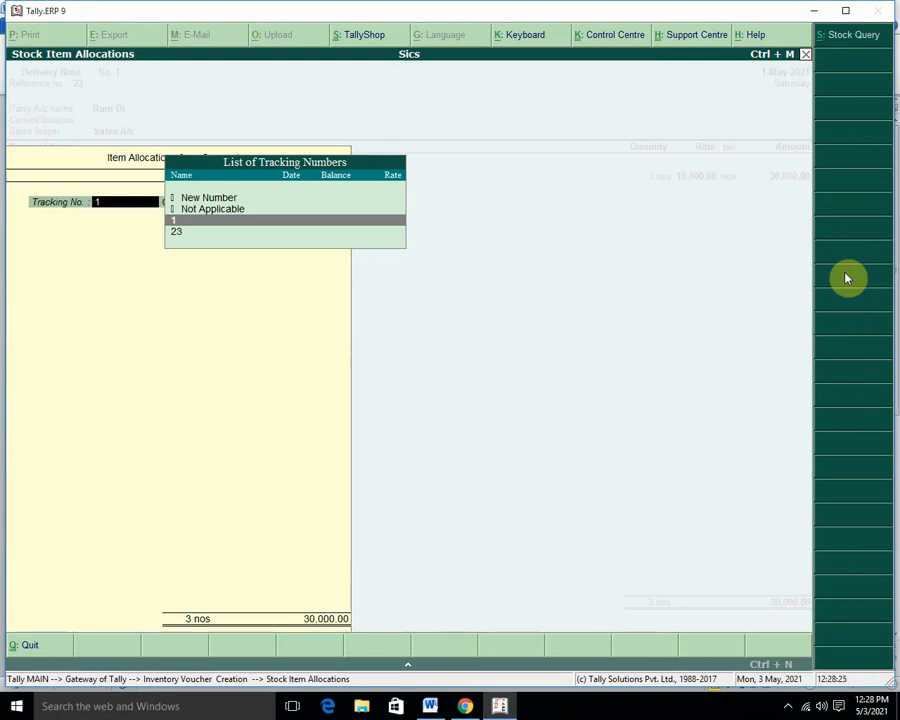
{"action": "key", "text": "Up"}
{"action": "key", "text": "Up"}
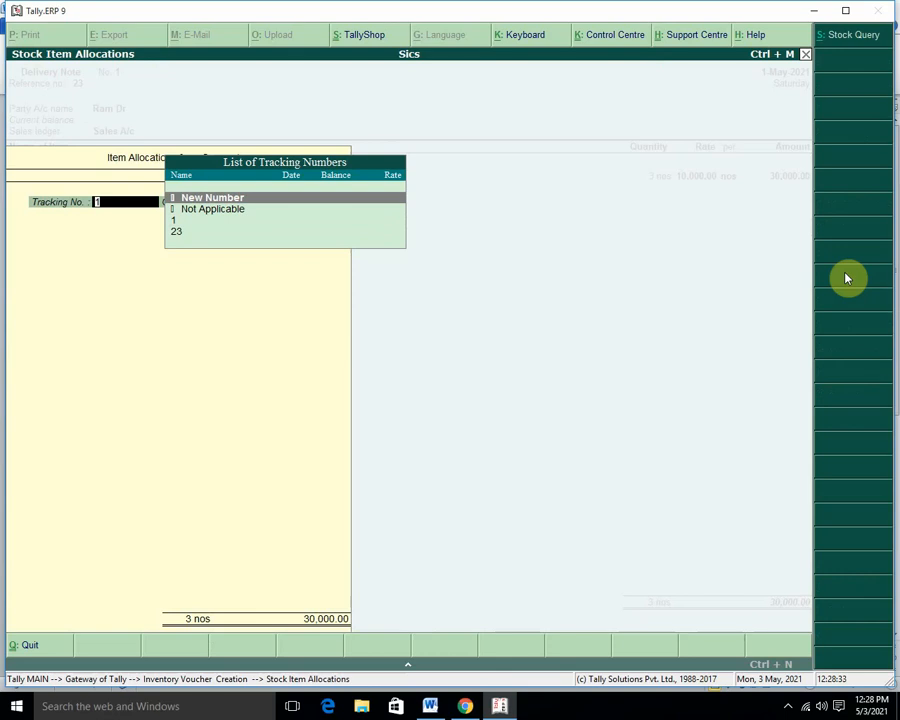
{"action": "key", "text": "Return"}
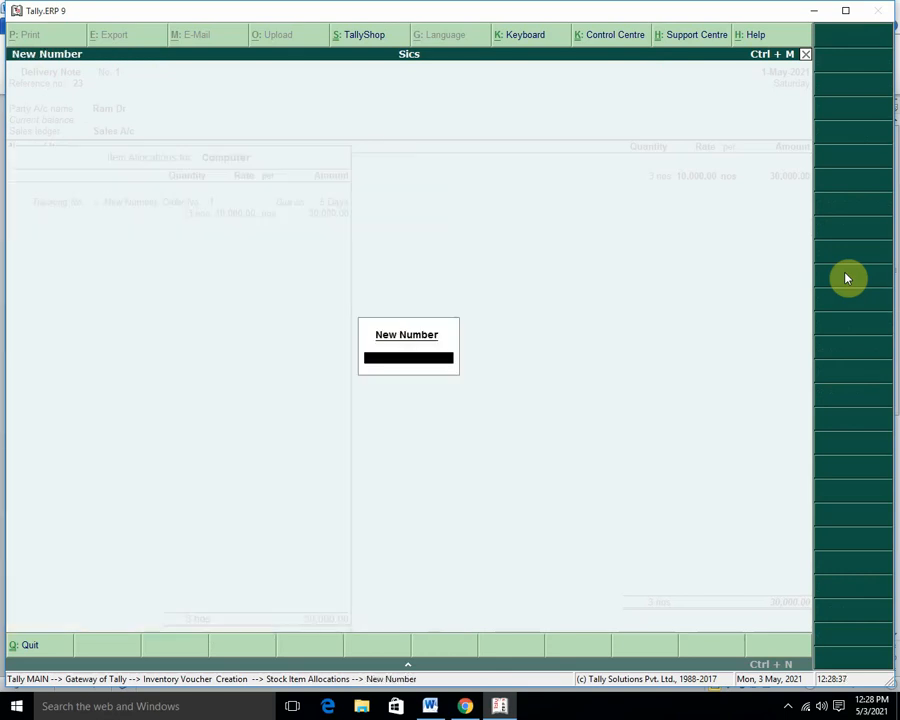
{"action": "type", "text": "S-2"}
{"action": "key", "text": "Return"}
{"action": "key", "text": "Return"}
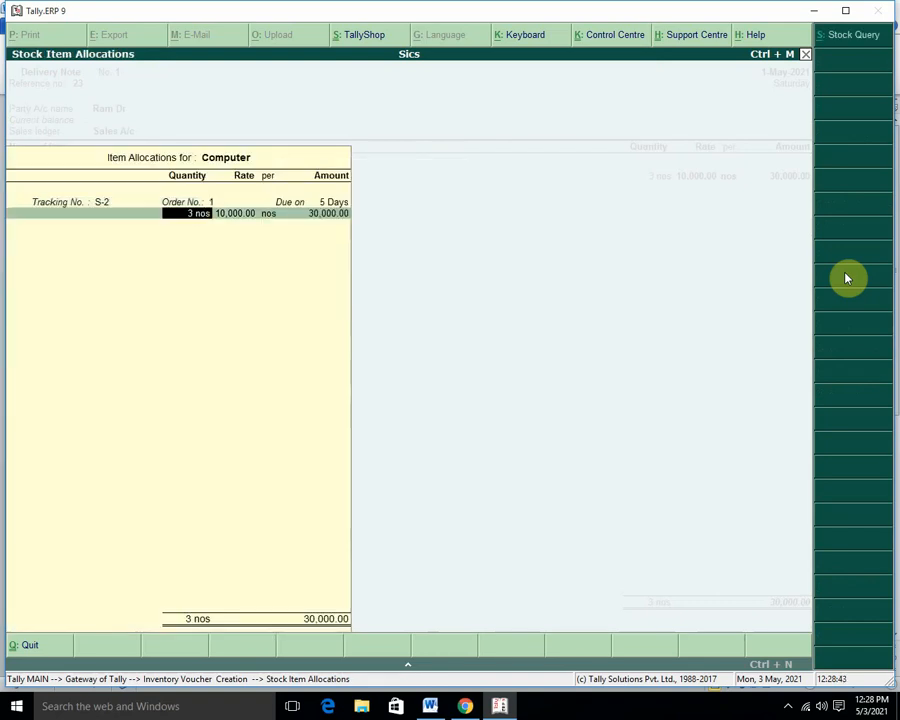
{"action": "key", "text": "Return"}
{"action": "key", "text": "Return"}
{"action": "key", "text": "Return"}
{"action": "key", "text": "Return"}
{"action": "key", "text": "Return"}
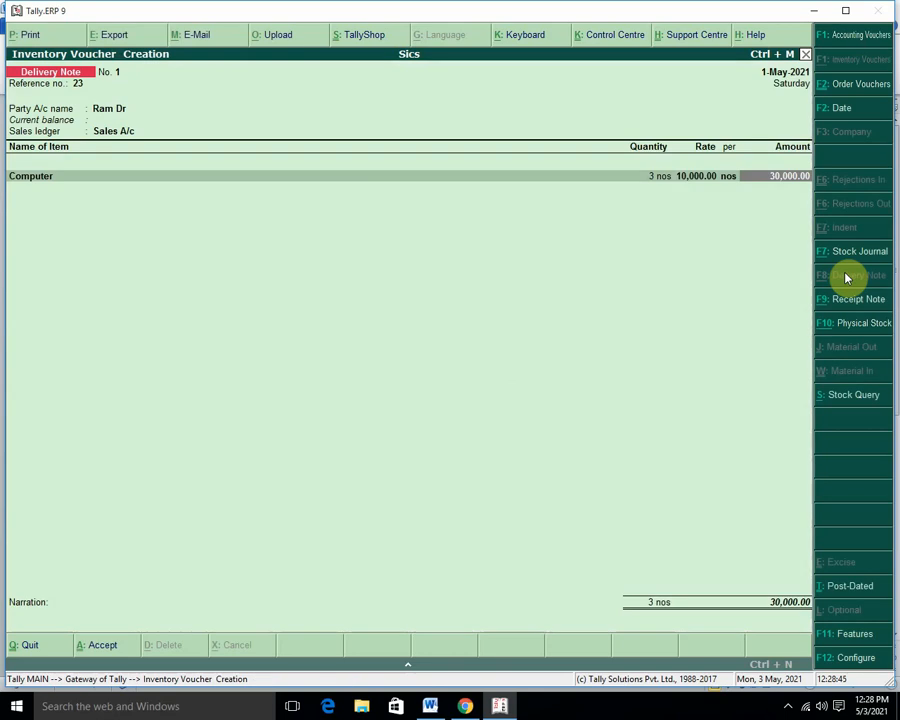
Step: Save the delivery note without a narration and leave inventory voucher creation
{"action": "key", "text": "Return"}
{"action": "key", "text": "Return"}
{"action": "key", "text": "Return"}
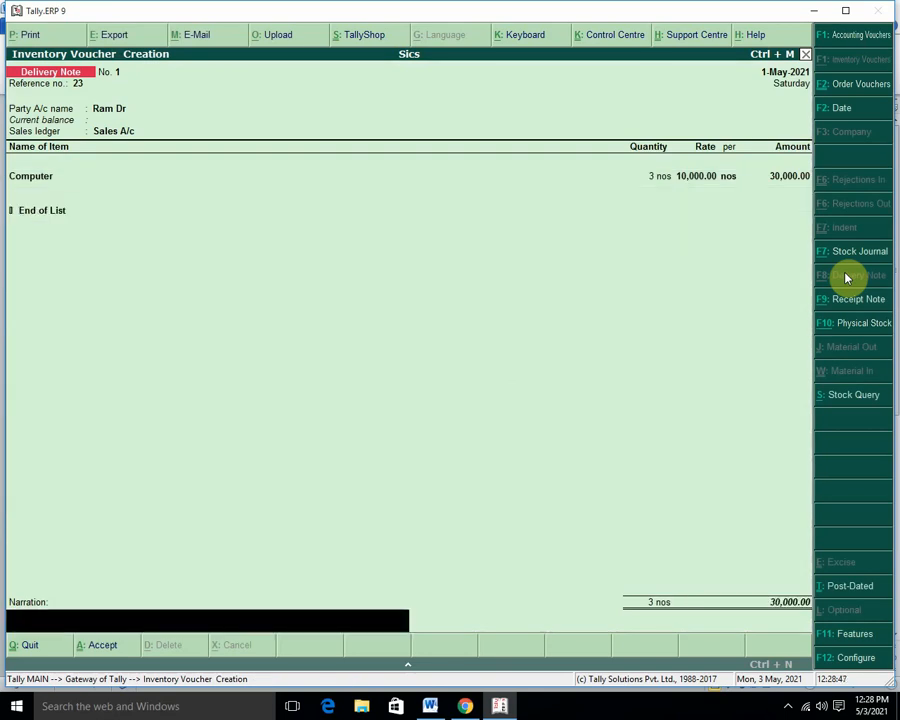
{"action": "key", "text": "Return"}
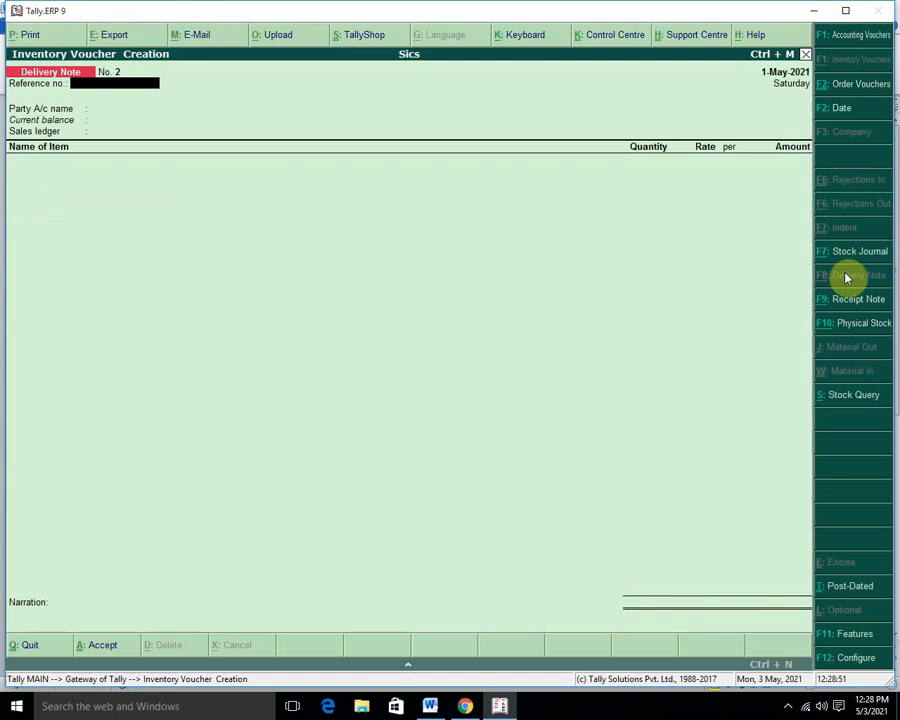
{"action": "key", "text": "Escape"}
{"action": "key", "text": "Return"}
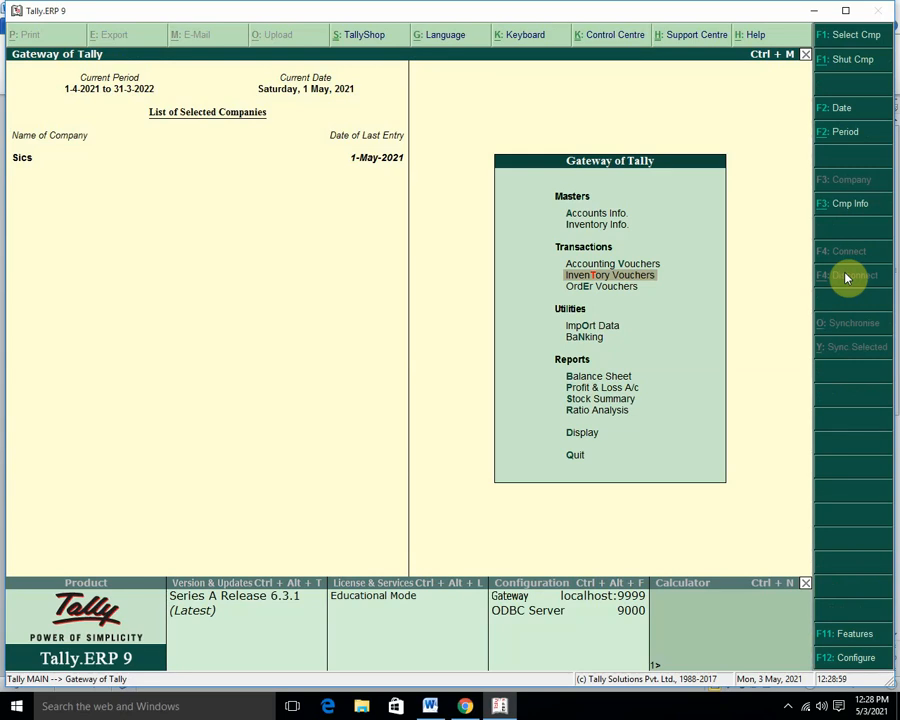
{"action": "left_click", "coordinate": [430, 706]}
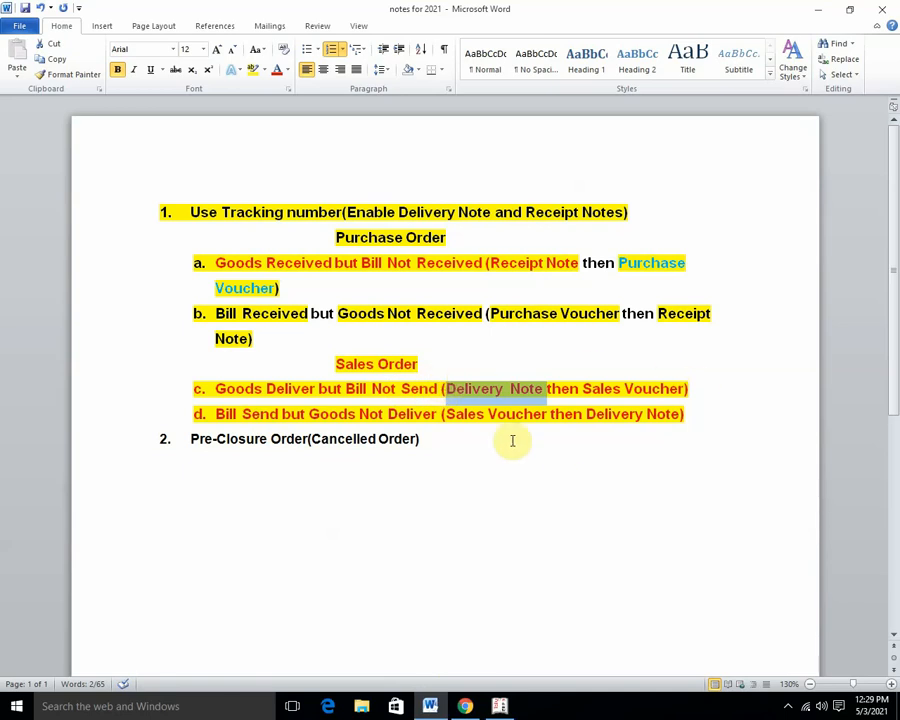
{"action": "left_click", "coordinate": [500, 707]}
{"action": "key", "text": "Up"}
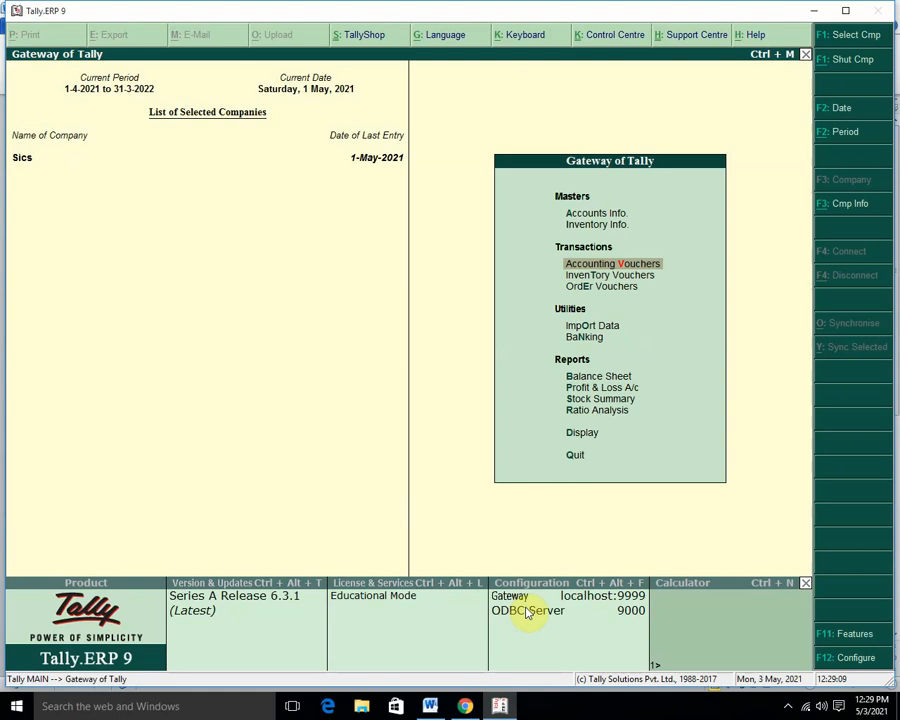
{"action": "key", "text": "Return"}
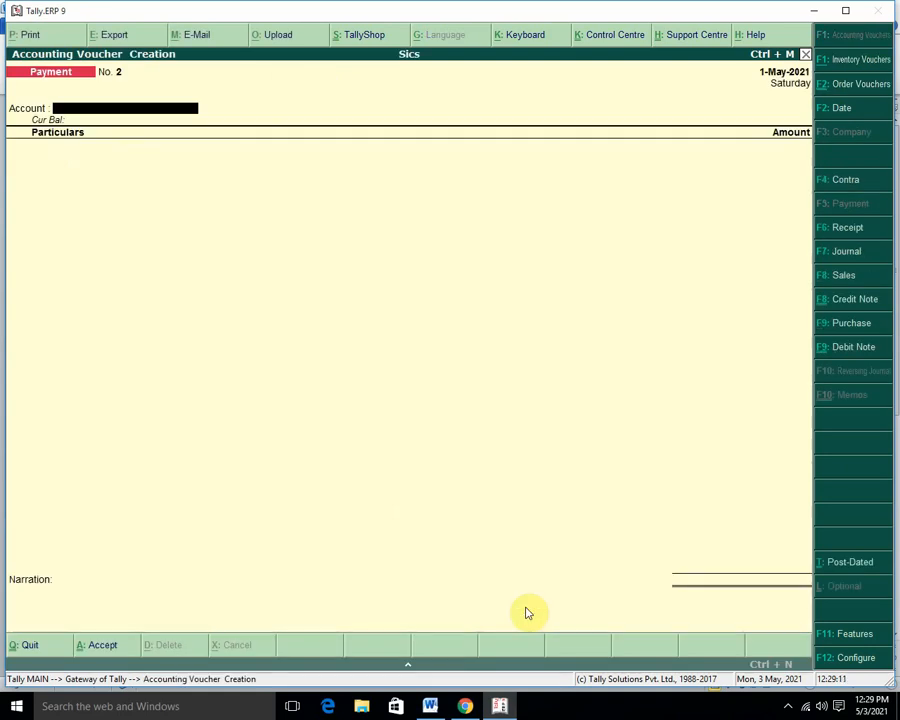
{"action": "key", "text": "Escape"}
{"action": "key", "text": "y"}
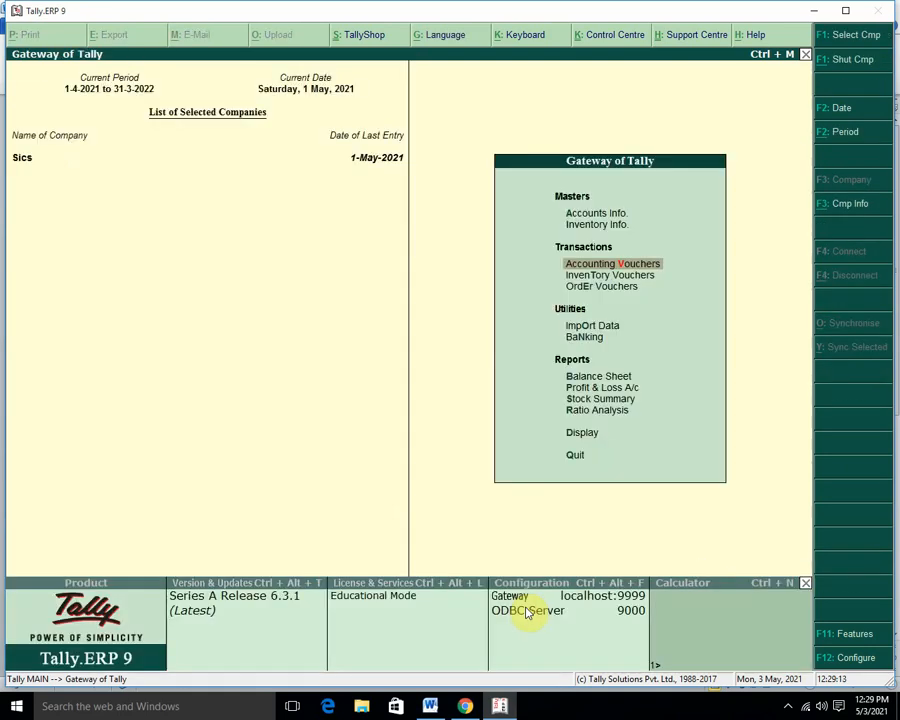
Step: Display the Balance Sheet and drill down into the Current Assets group summary
{"action": "key", "text": "Down"}
{"action": "key", "text": "Down"}
{"action": "key", "text": "Down"}
{"action": "key", "text": "Down"}
{"action": "key", "text": "Down"}
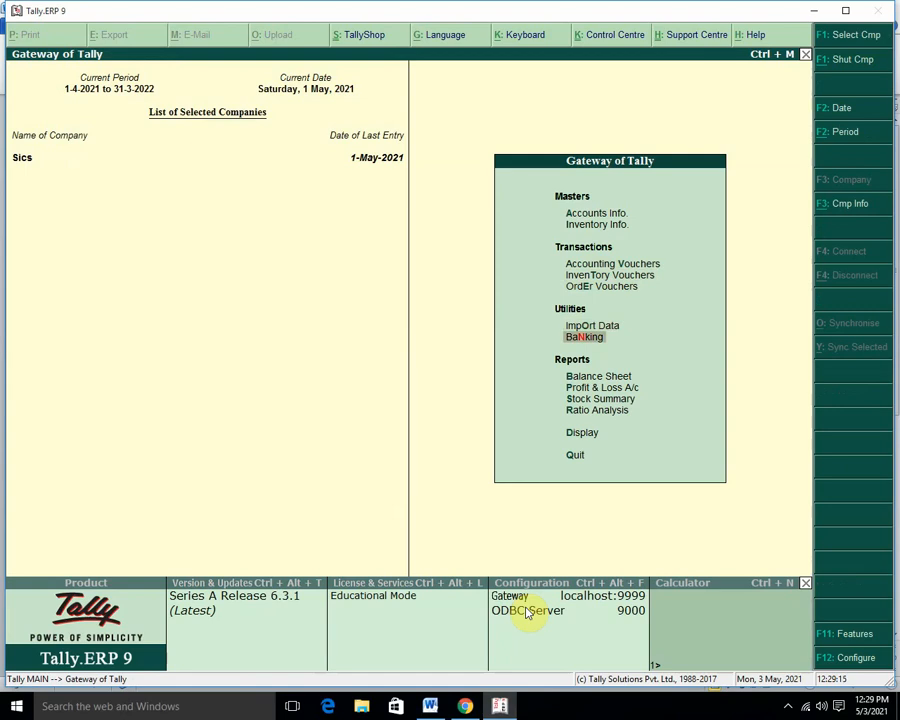
{"action": "key", "text": "Return"}
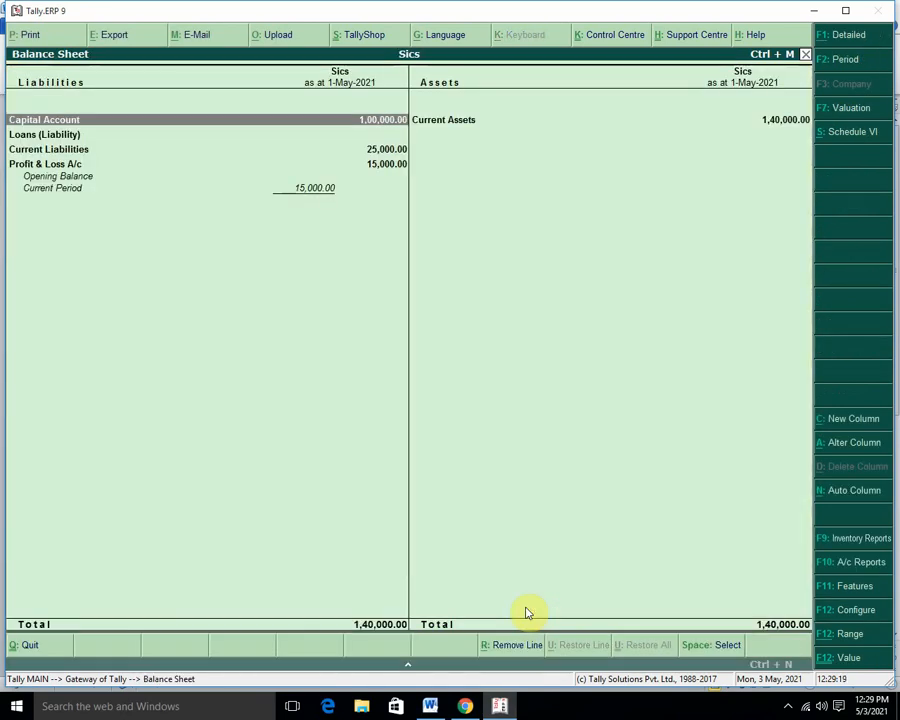
{"action": "key", "text": "Right"}
{"action": "key", "text": "Return"}
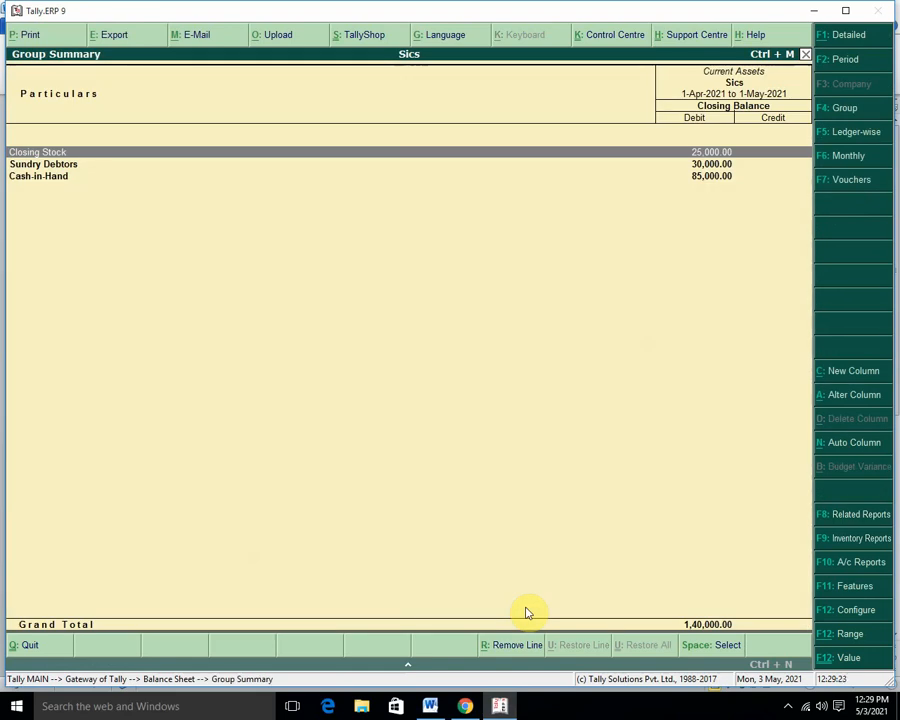
Step: Drill down from Sundry Debtors to the pending sales bills for the delivered goods, and return to the Gateway of Tally
{"action": "key", "text": "Down"}
{"action": "key", "text": "Return"}
{"action": "key", "text": "Return"}
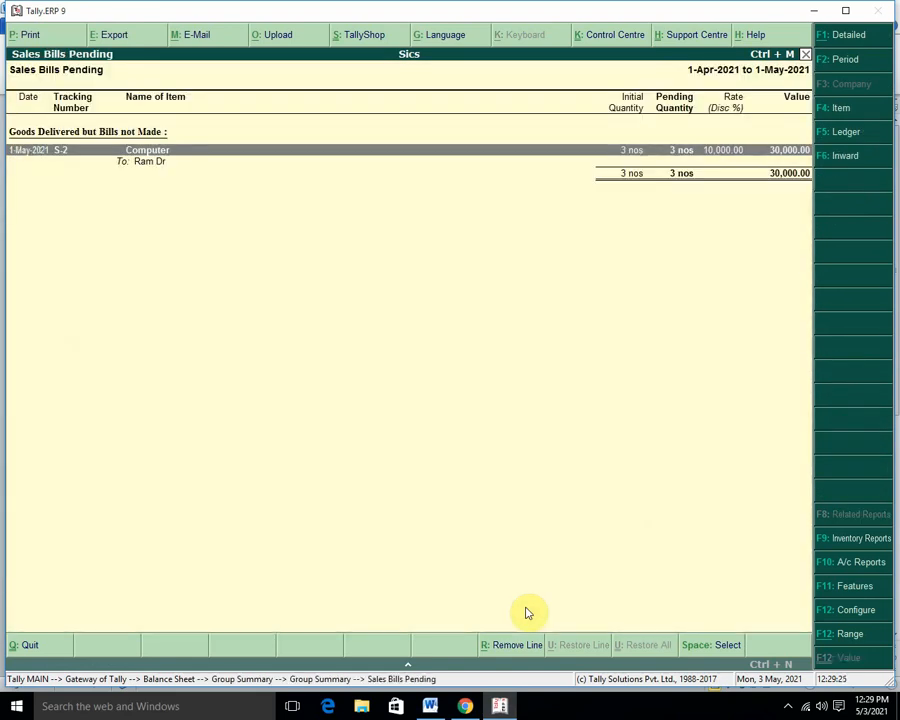
{"action": "key", "text": "Escape"}
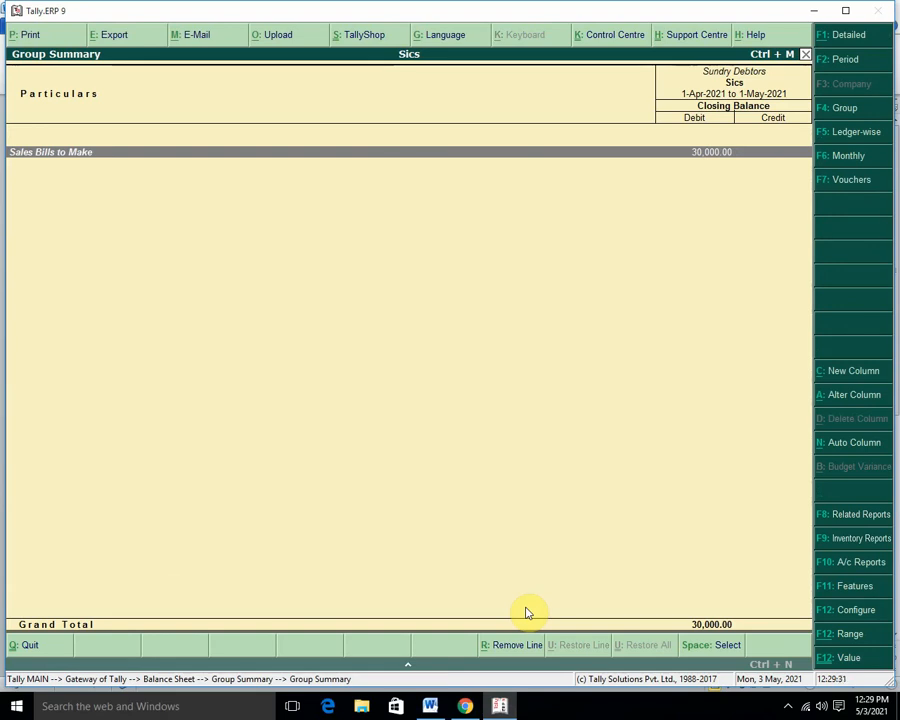
{"action": "key", "text": "Return"}
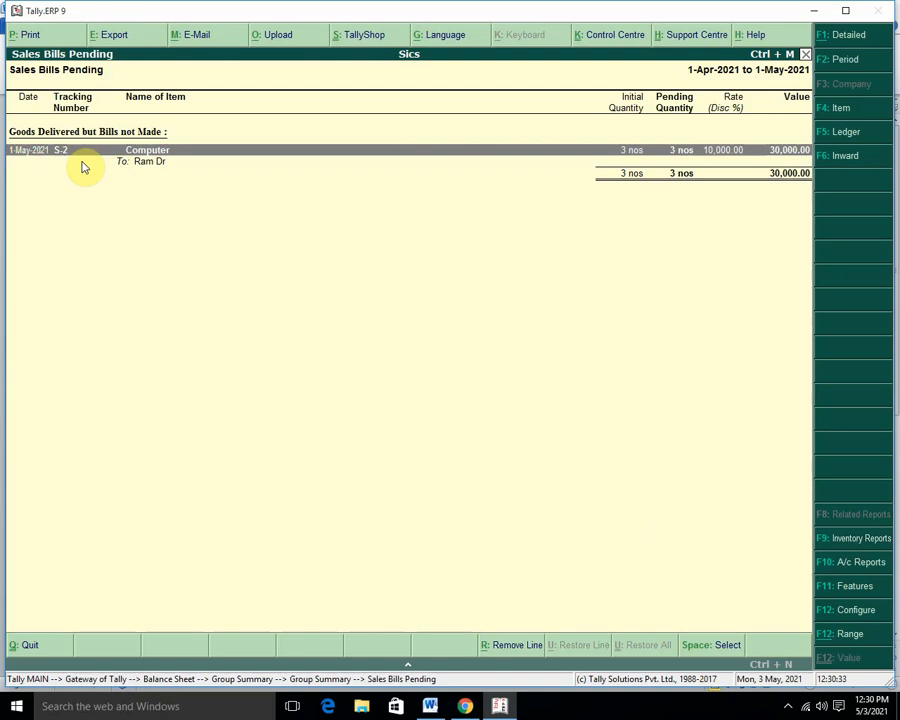
{"action": "key", "text": "Escape"}
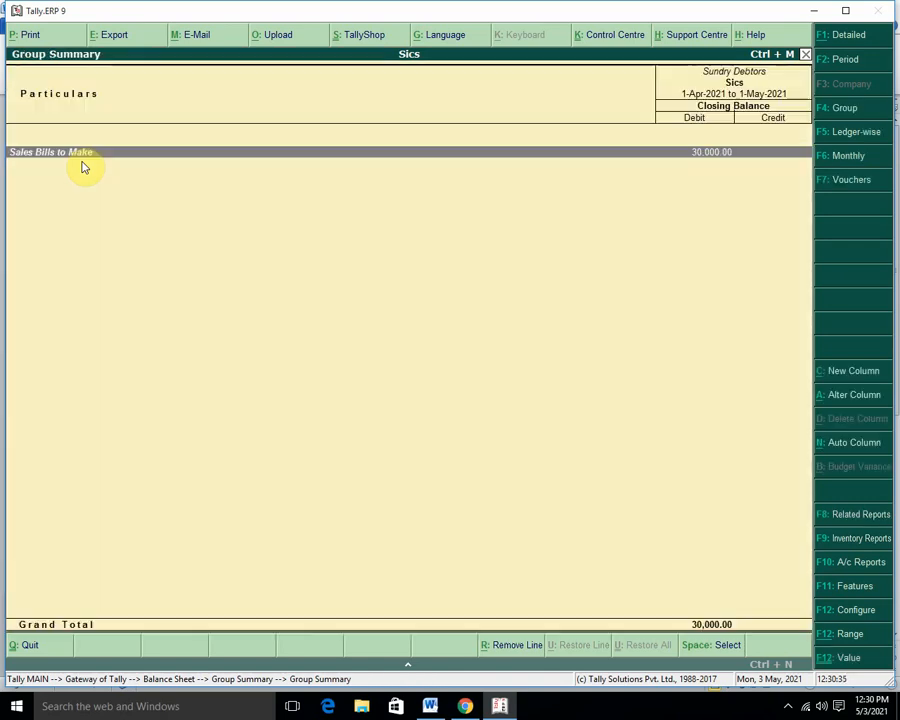
{"action": "key", "text": "Escape"}
{"action": "key", "text": "Escape"}
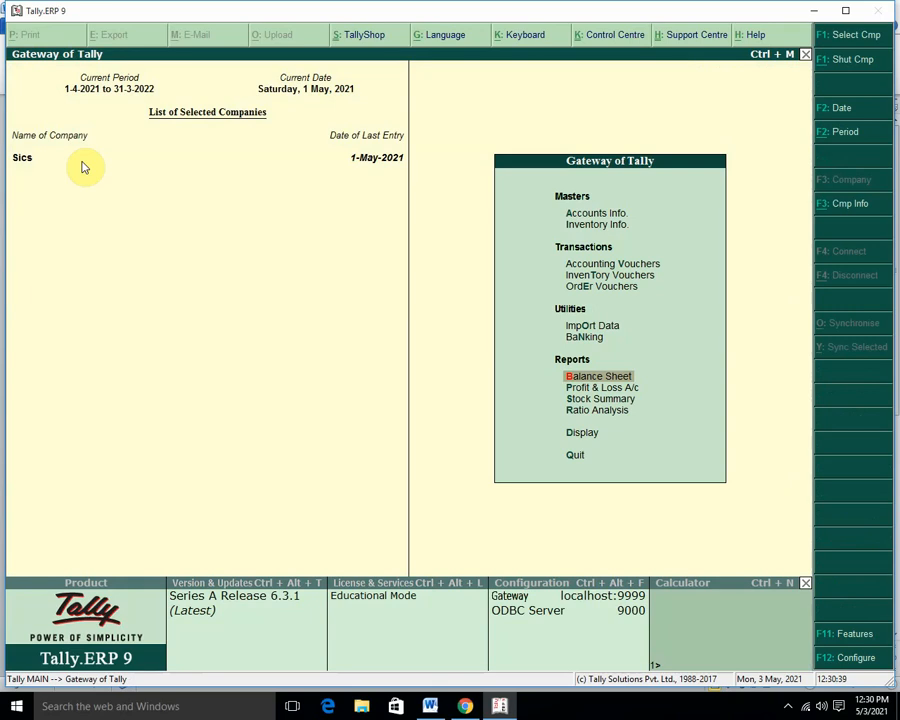
Step: Start a new sales voucher from Accounting Vouchers and date it 1-6-2021
{"action": "key", "text": "Up"}
{"action": "key", "text": "Up"}
{"action": "key", "text": "Up"}
{"action": "key", "text": "Up"}
{"action": "key", "text": "Up"}
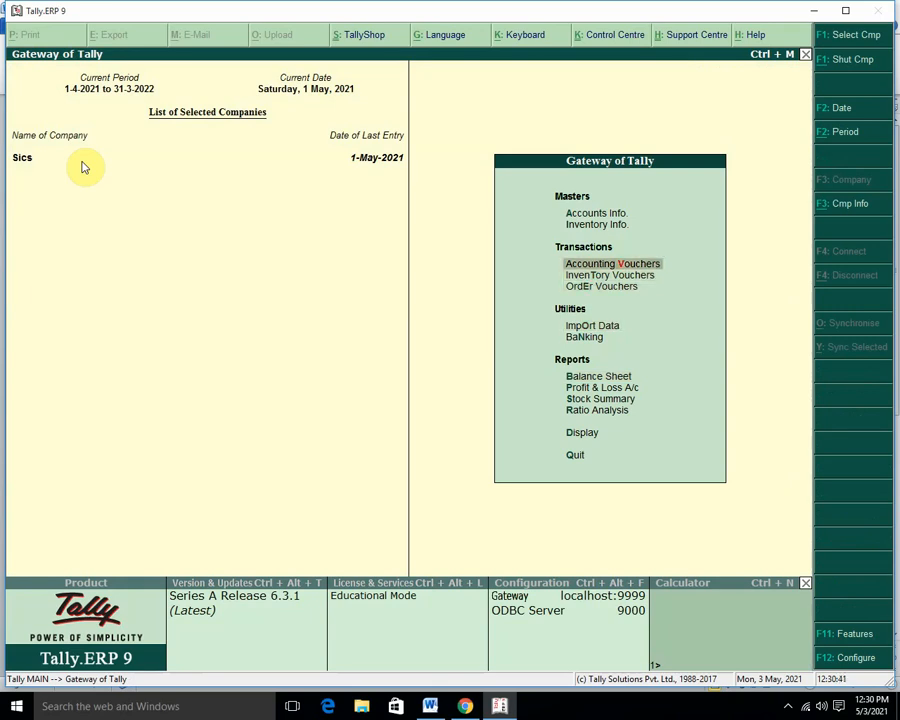
{"action": "key", "text": "Return"}
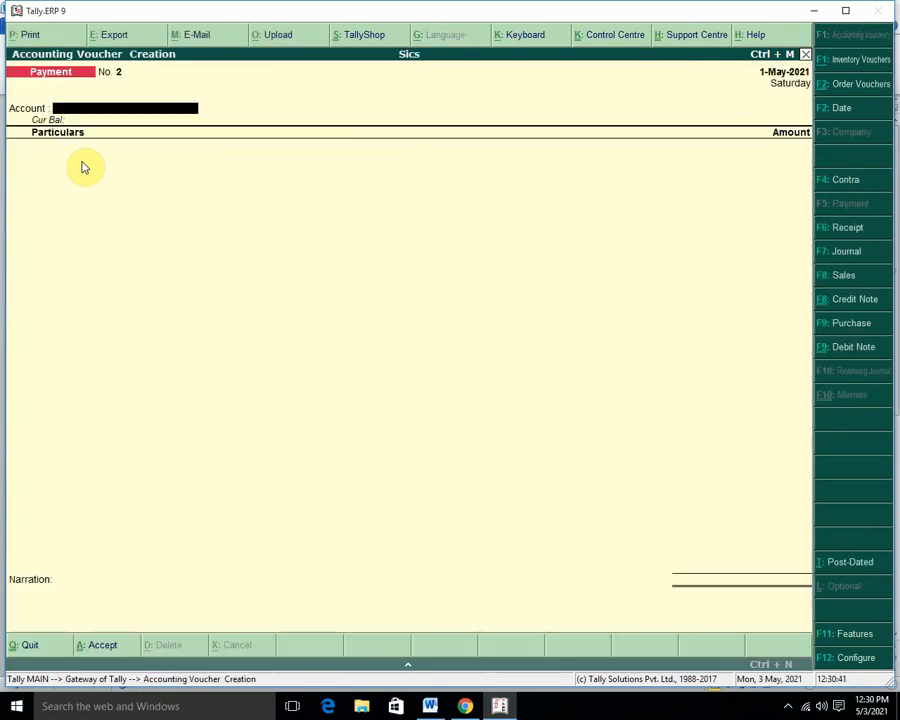
{"action": "left_click", "coordinate": [429, 708]}
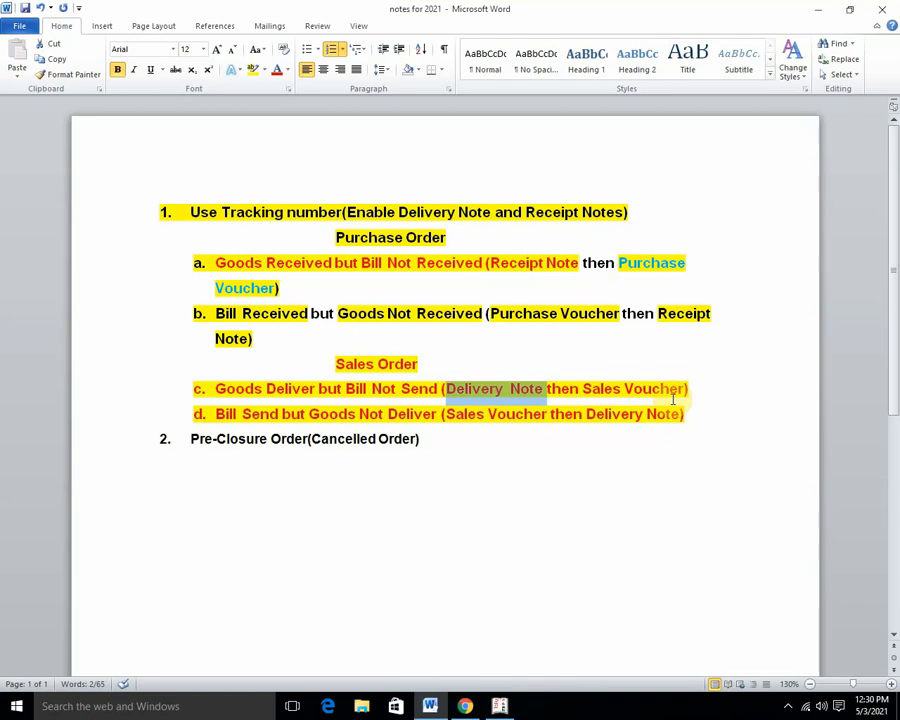
{"action": "left_click", "coordinate": [505, 706]}
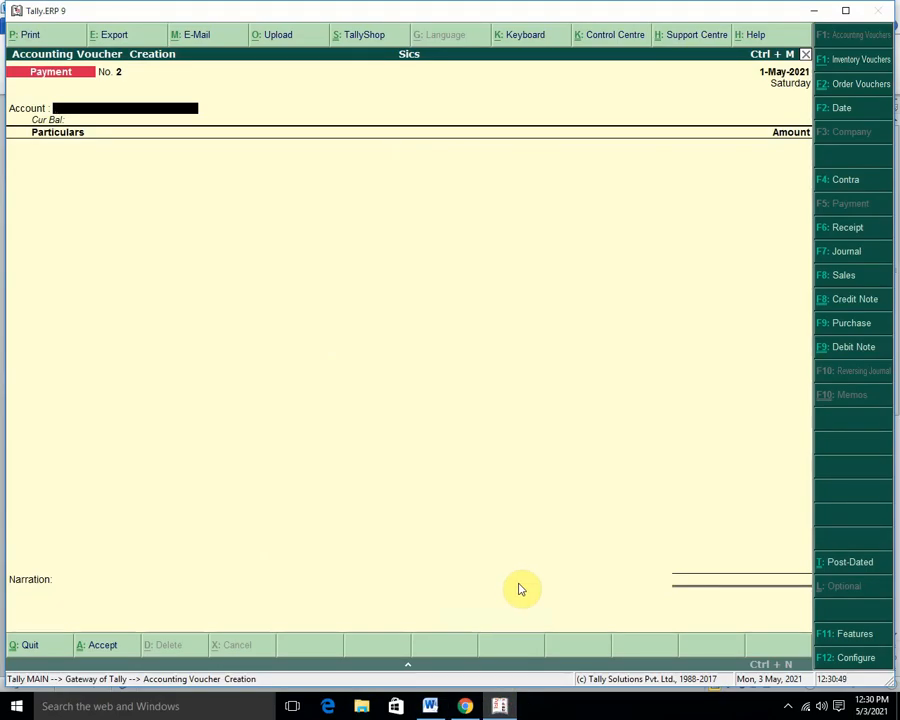
{"action": "key", "text": "F8"}
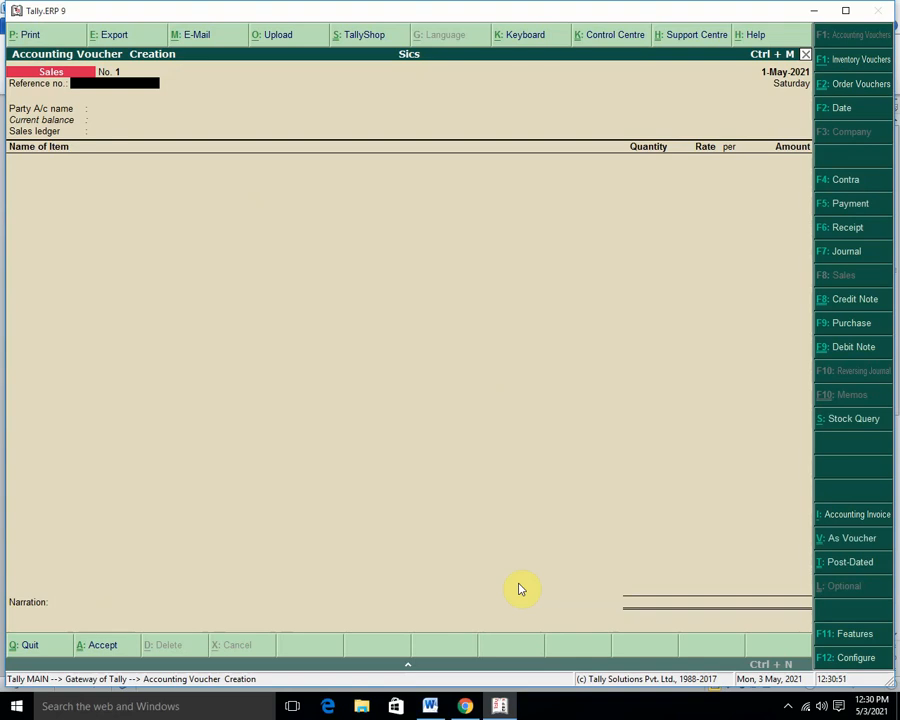
{"action": "key", "text": "F2"}
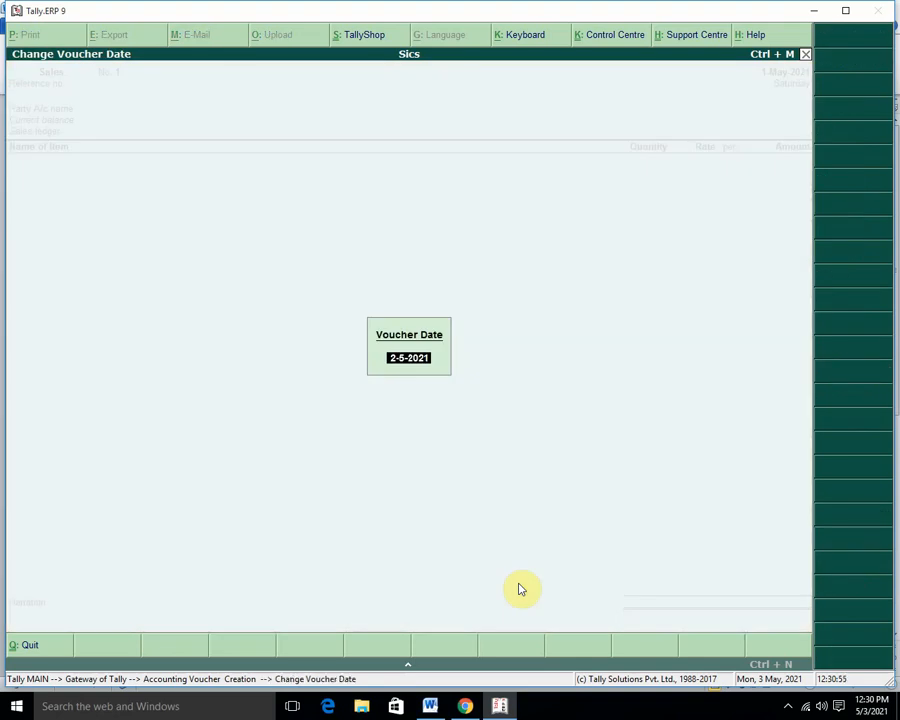
{"action": "type", "text": "1-6"}
{"action": "key", "text": "Return"}
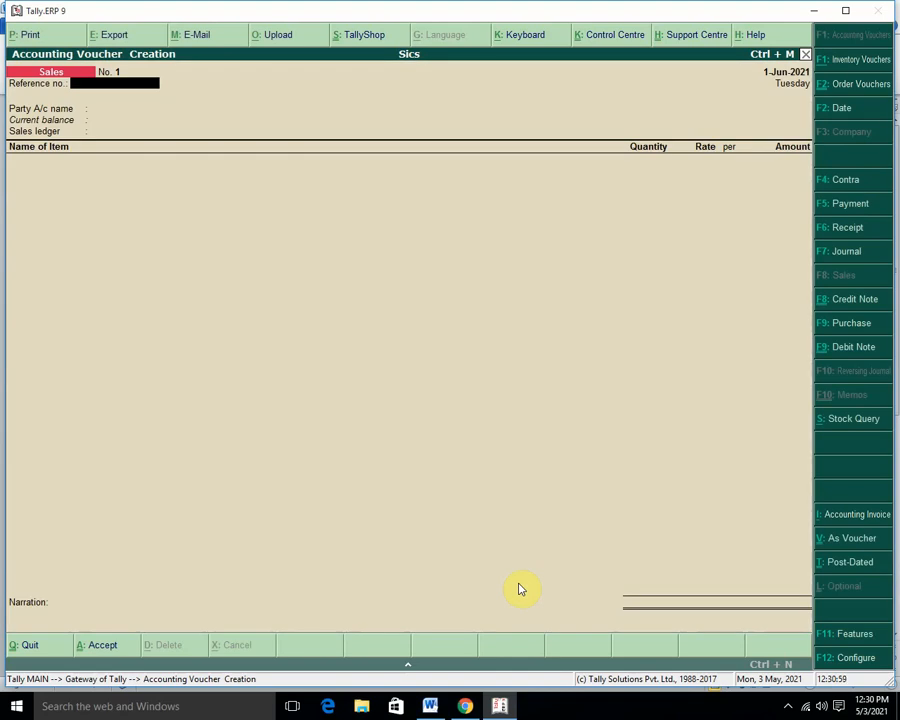
Step: Enter reference number 3, select the customer's debtor ledger as the party and link the voucher to delivery note S-2
{"action": "type", "text": "3"}
{"action": "key", "text": "Return"}
{"action": "key", "text": "Down"}
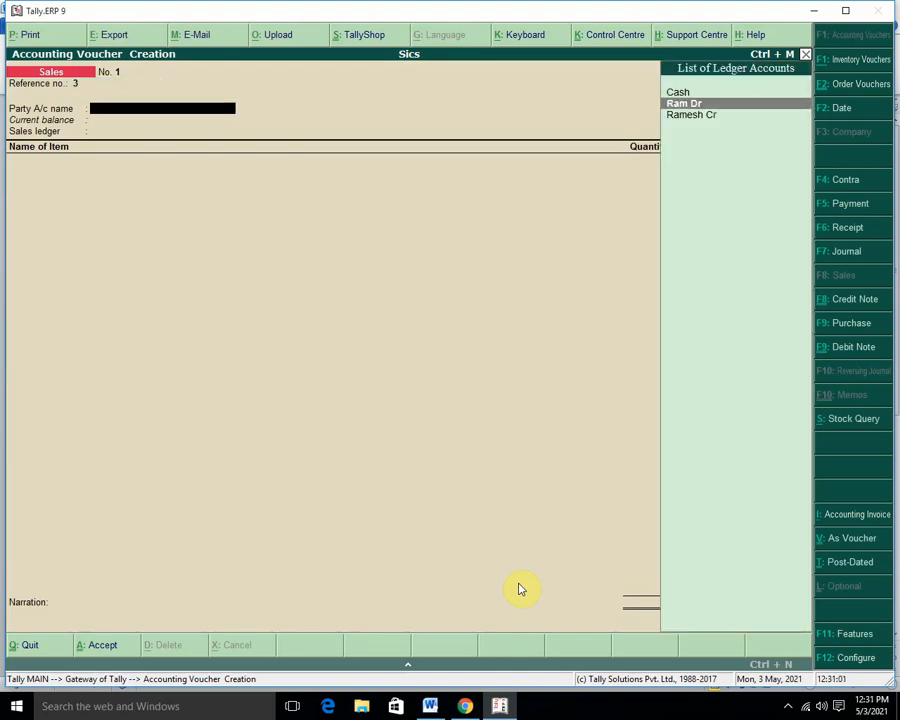
{"action": "key", "text": "Return"}
{"action": "key", "text": "Down"}
{"action": "key", "text": "Down"}
{"action": "key", "text": "Down"}
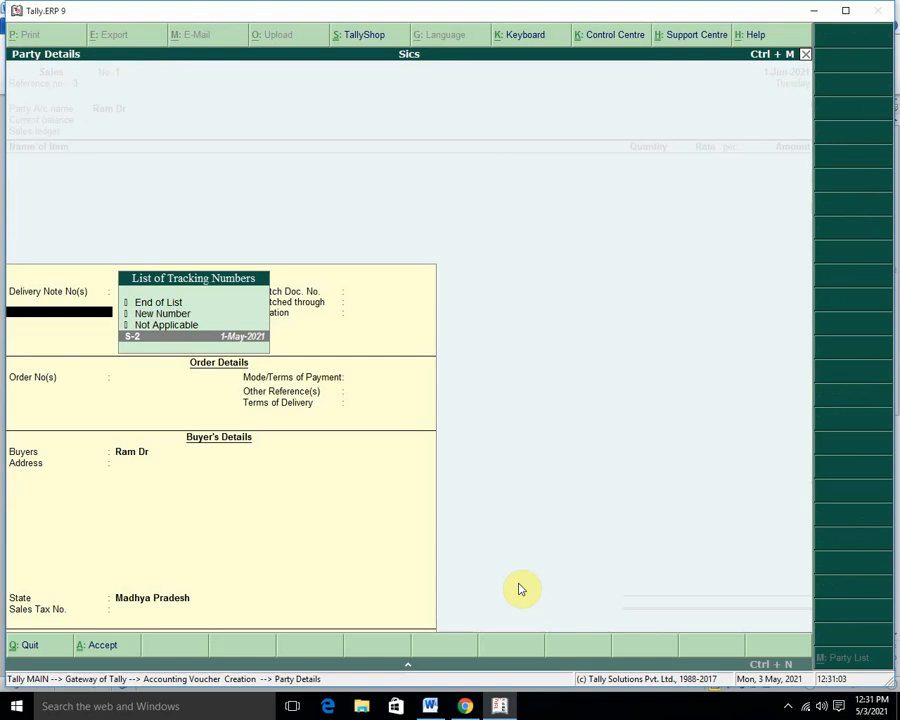
{"action": "key", "text": "Return"}
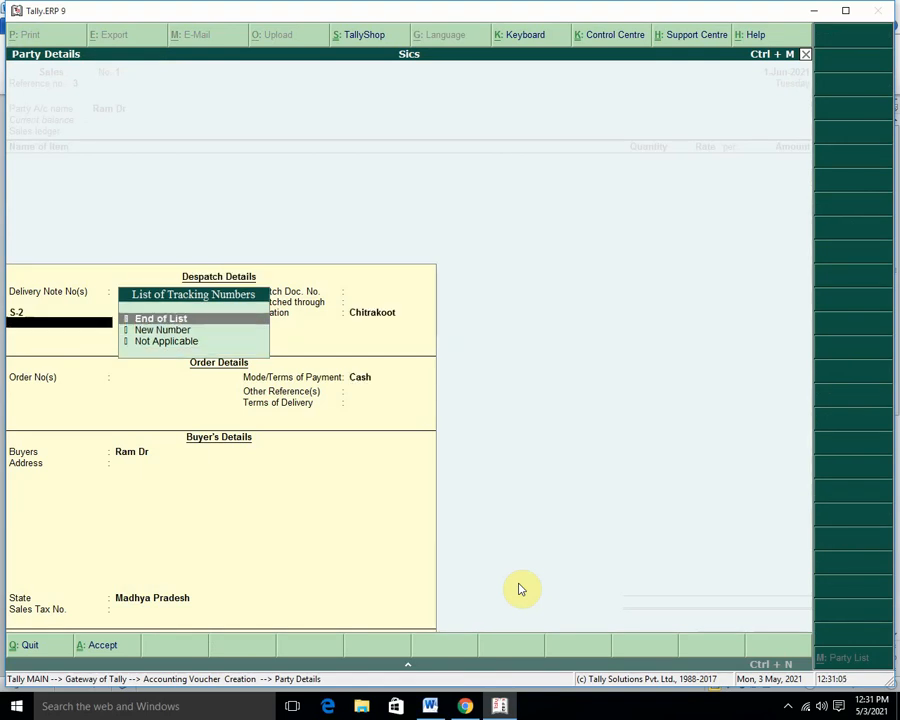
{"action": "key", "text": "Return"}
Step: Accept the despatch, order and buyer details of the sales voucher and use Sales A/c as the sales ledger
{"action": "key", "text": "Return"}
{"action": "key", "text": "Return"}
{"action": "key", "text": "Return"}
{"action": "key", "text": "Return"}
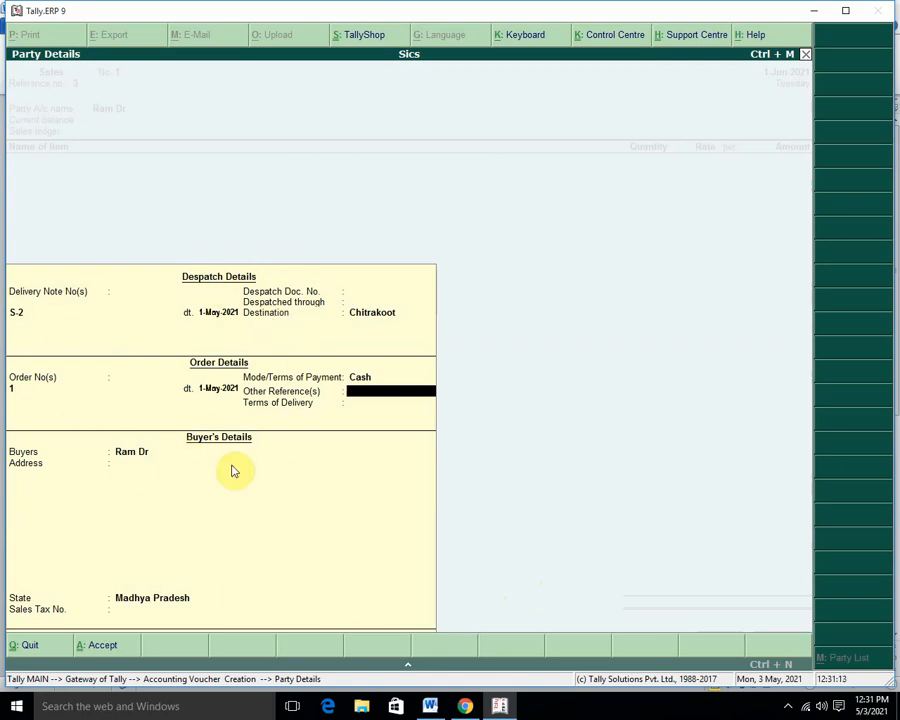
{"action": "key", "text": "Return"}
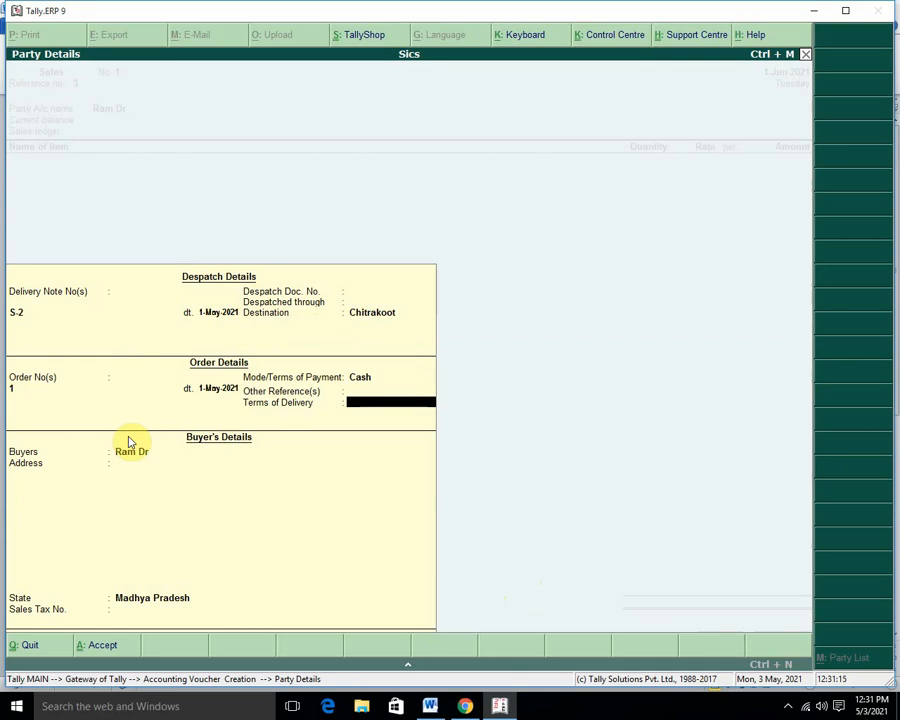
{"action": "key", "text": "Return"}
{"action": "key", "text": "Return"}
{"action": "key", "text": "Return"}
{"action": "key", "text": "Return"}
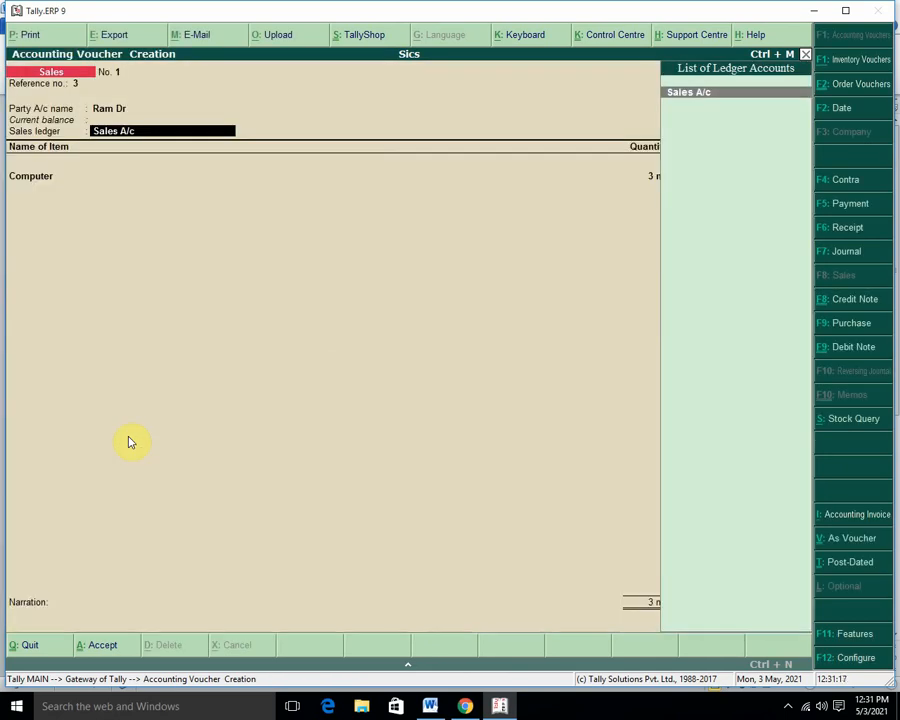
{"action": "key", "text": "Return"}
Step: Accept the Computer allocation of 3 nos at 10,000 against tracking number S-2 and its linked sales order
{"action": "key", "text": "Return"}
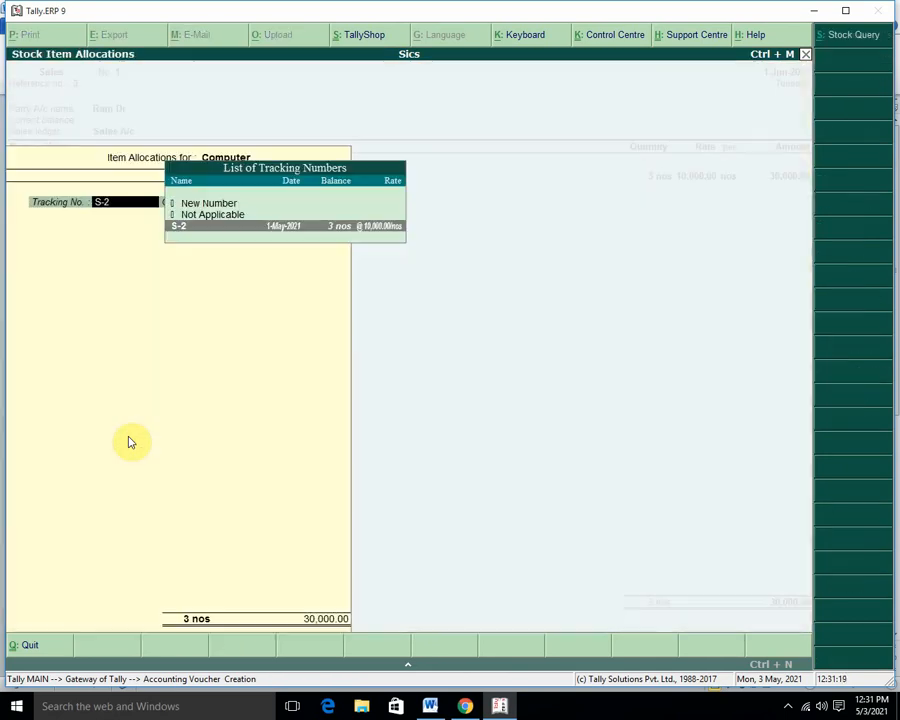
{"action": "key", "text": "Return"}
{"action": "key", "text": "Return"}
{"action": "key", "text": "Return"}
{"action": "key", "text": "Return"}
{"action": "key", "text": "Return"}
{"action": "key", "text": "Return"}
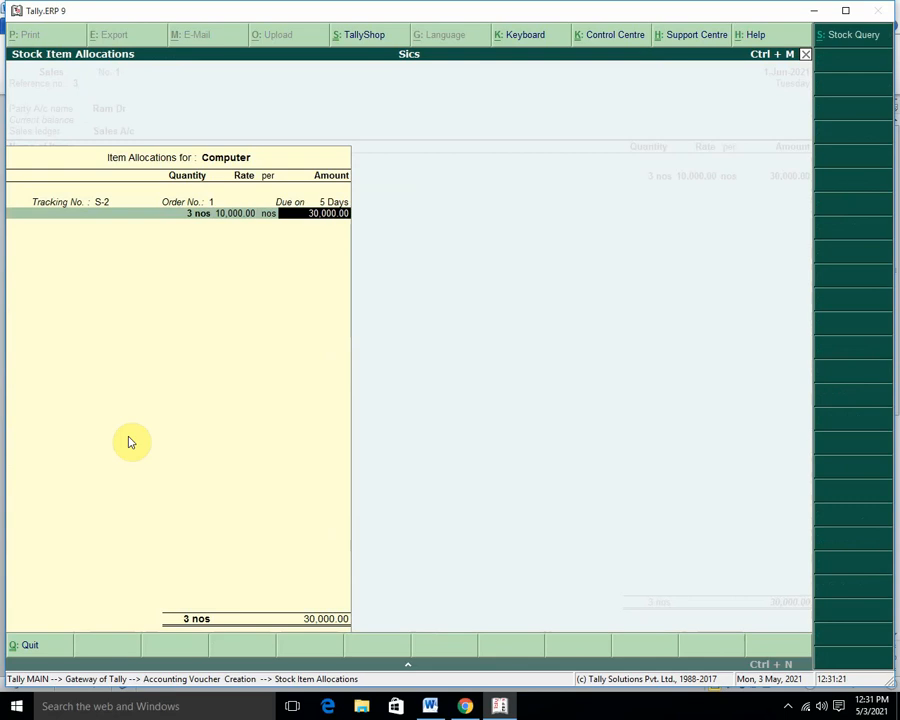
{"action": "key", "text": "Return"}
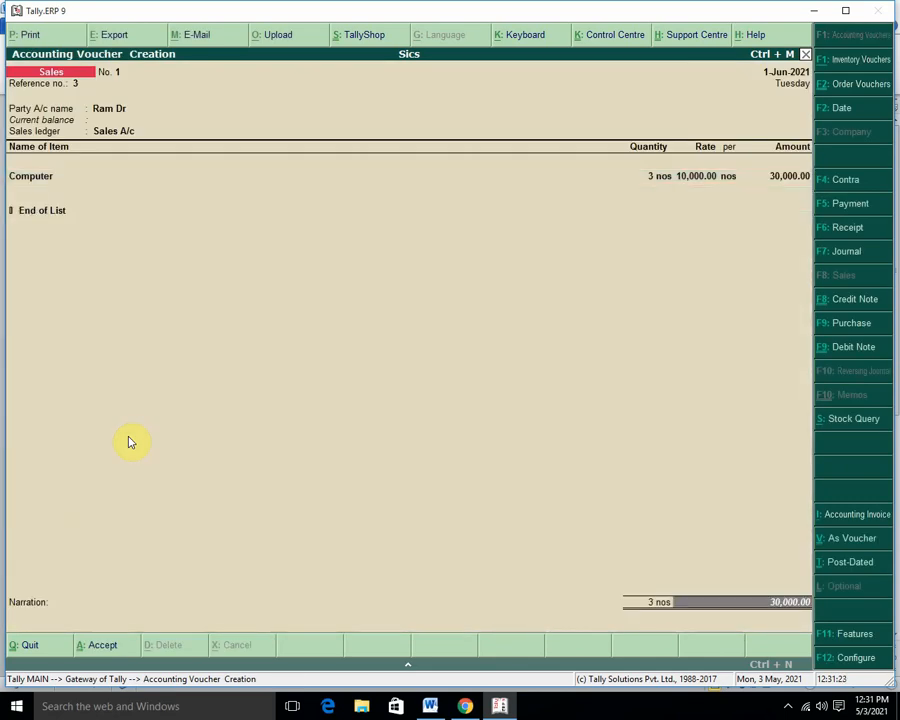
Step: Save the sales voucher without a narration and leave accounting voucher creation
{"action": "key", "text": "Return"}
{"action": "key", "text": "Return"}
{"action": "key", "text": "Return"}
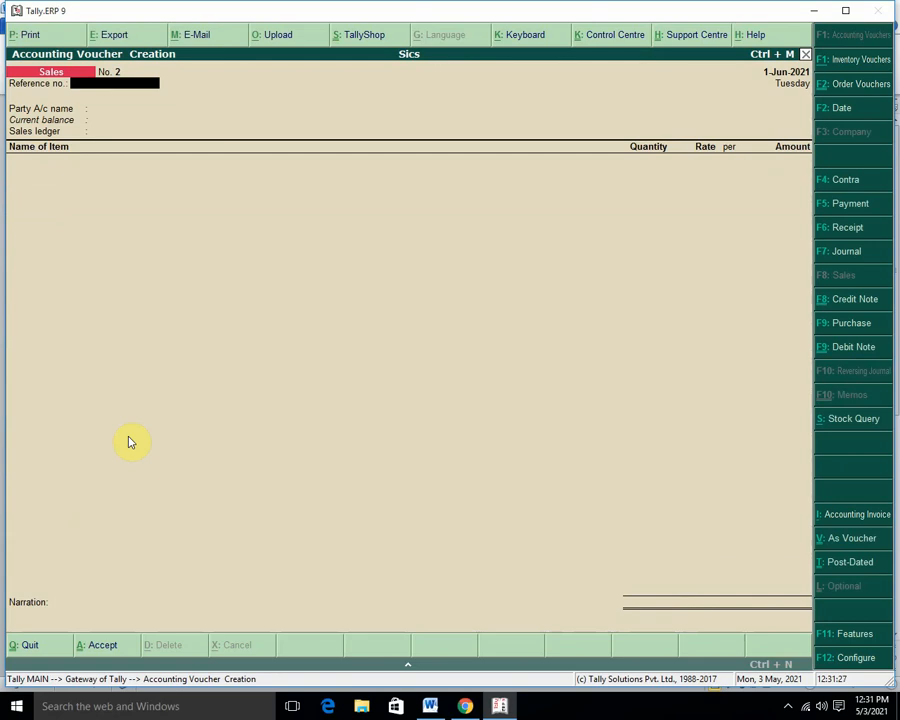
{"action": "key", "text": "Escape"}
{"action": "key", "text": "Return"}
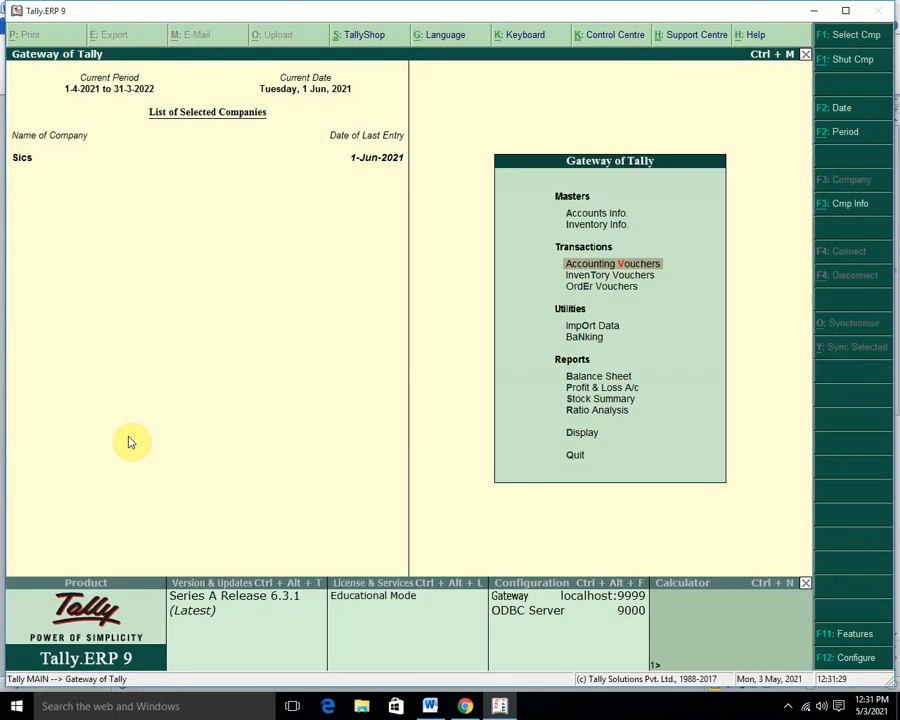
Step: Trace the Balance Sheet through Current Assets and Sundry Debtors to the customer's June sales voucher, and return to the Current Assets summary
{"action": "key", "text": "b"}
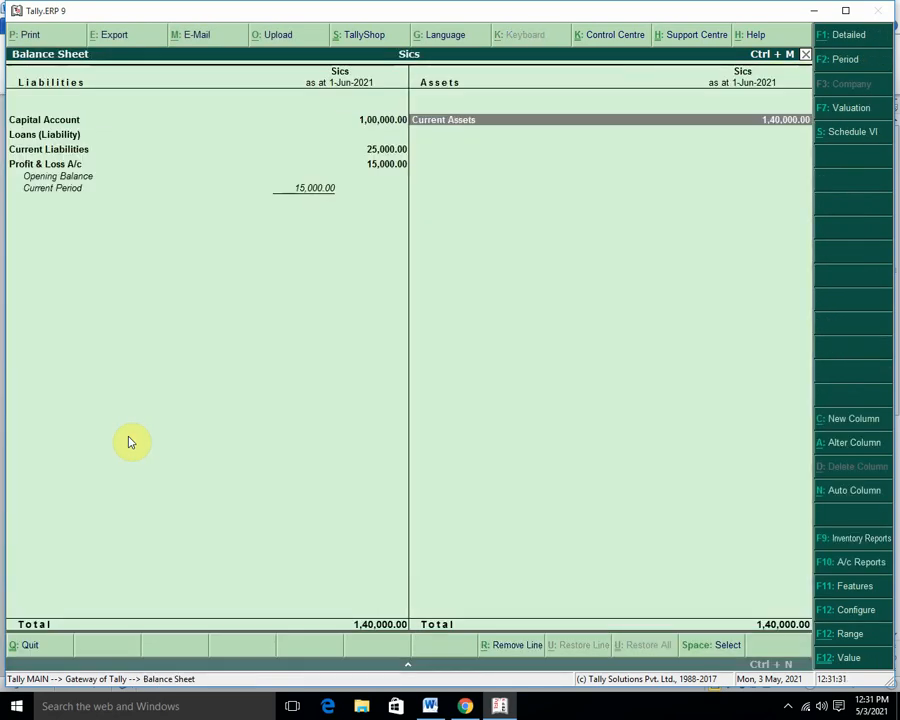
{"action": "key", "text": "Return"}
{"action": "key", "text": "Down"}
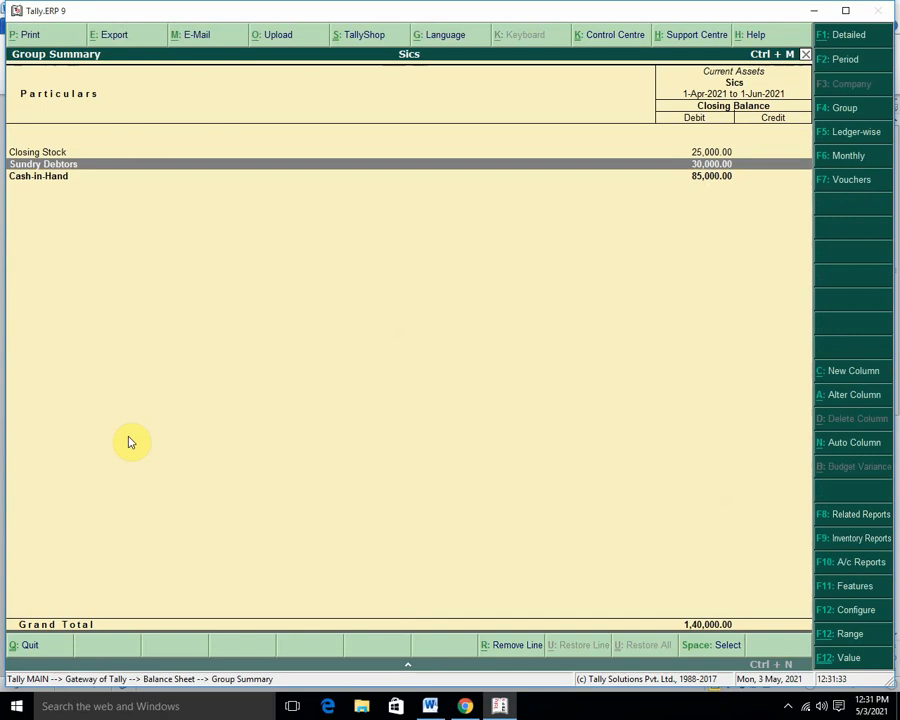
{"action": "key", "text": "Return"}
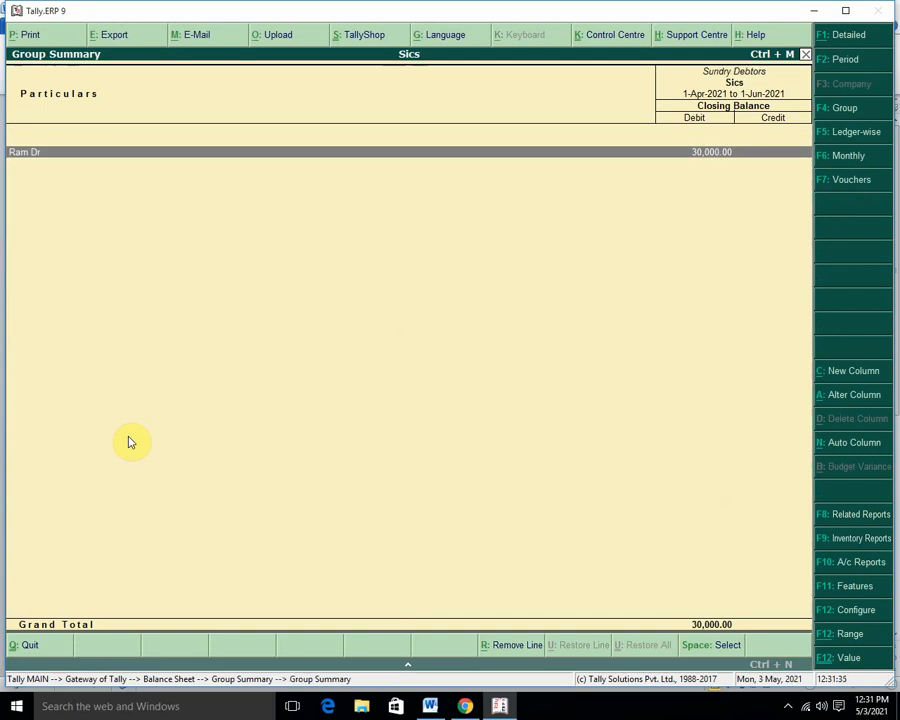
{"action": "key", "text": "Return"}
{"action": "key", "text": "Return"}
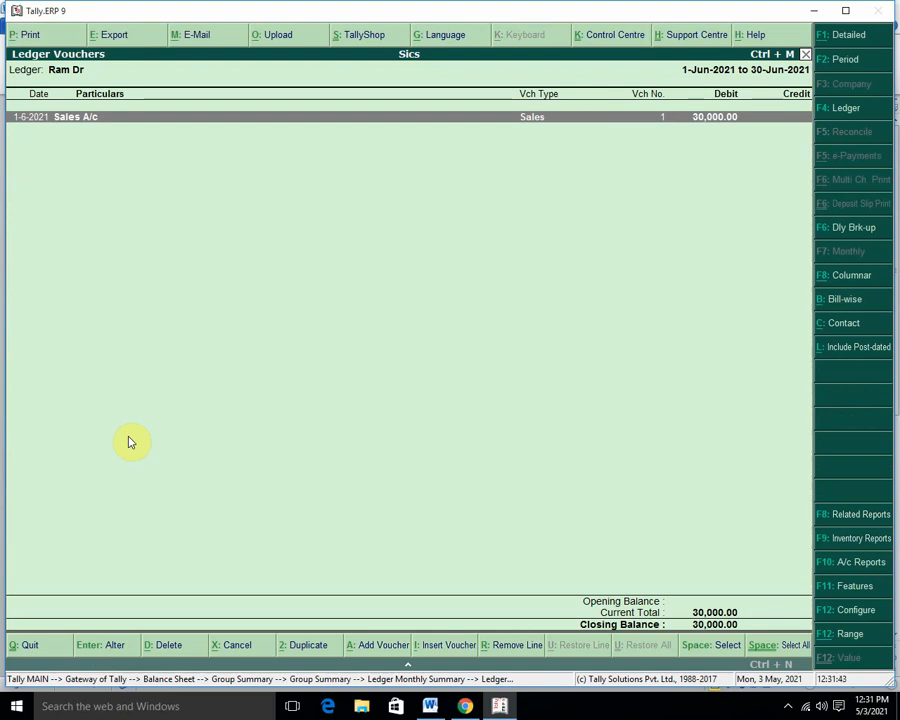
{"action": "key", "text": "Return"}
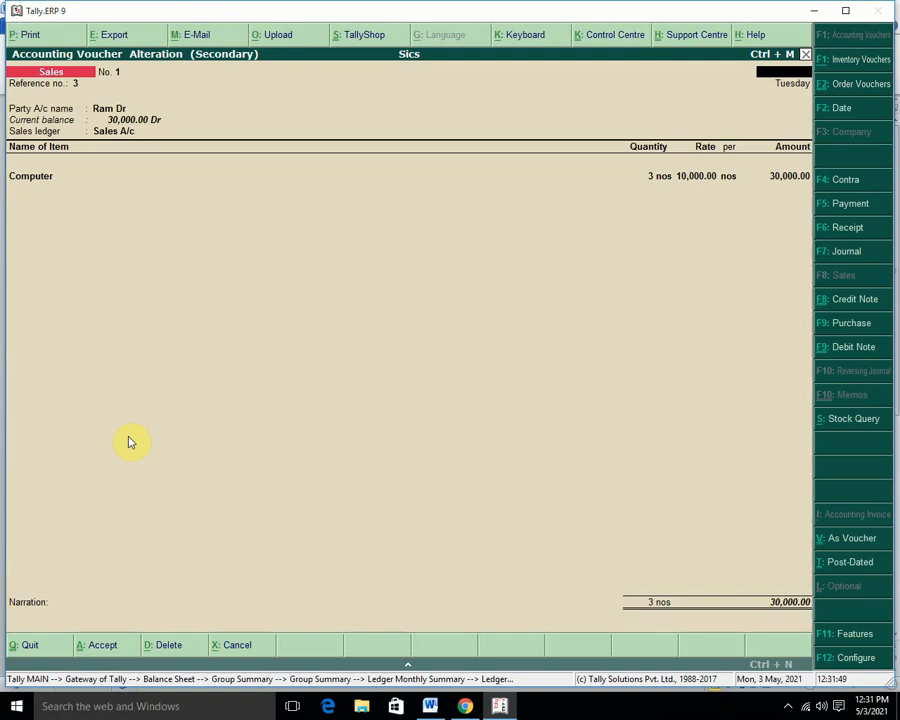
{"action": "key", "text": "Escape"}
{"action": "key", "text": "Return"}
{"action": "key", "text": "Escape"}
{"action": "key", "text": "Escape"}
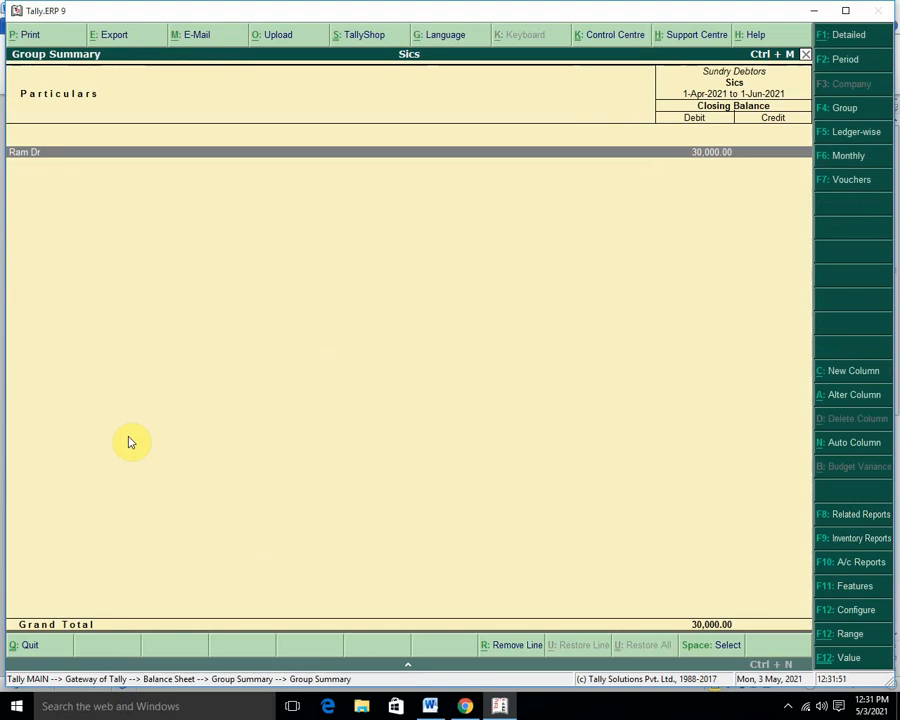
{"action": "key", "text": "Escape"}
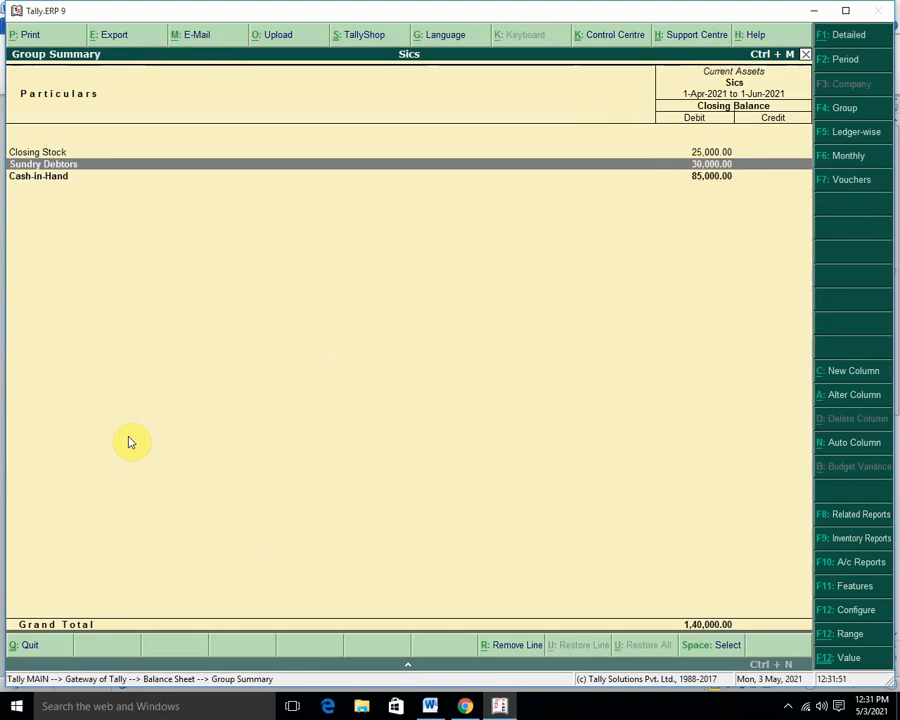
Step: Switch to the Word notes, select the line "Bill Send but Goods Not Deliver (Sales Voucher then Delivery Note)" and return to Tally
{"action": "left_click", "coordinate": [430, 706]}
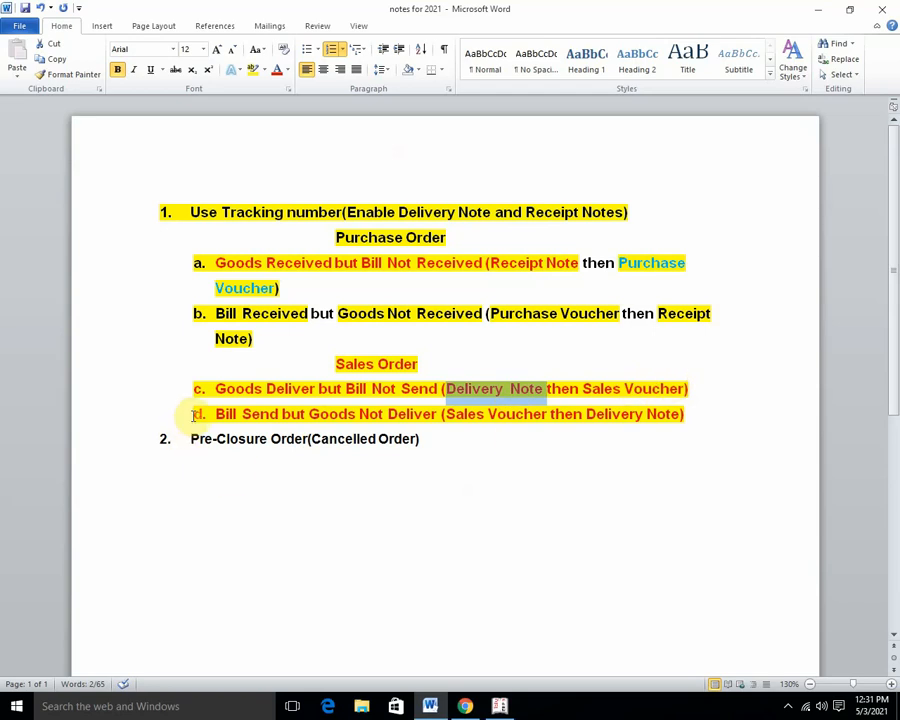
{"action": "left_click_drag", "start_coordinate": [214, 413], "coordinate": [687, 426]}
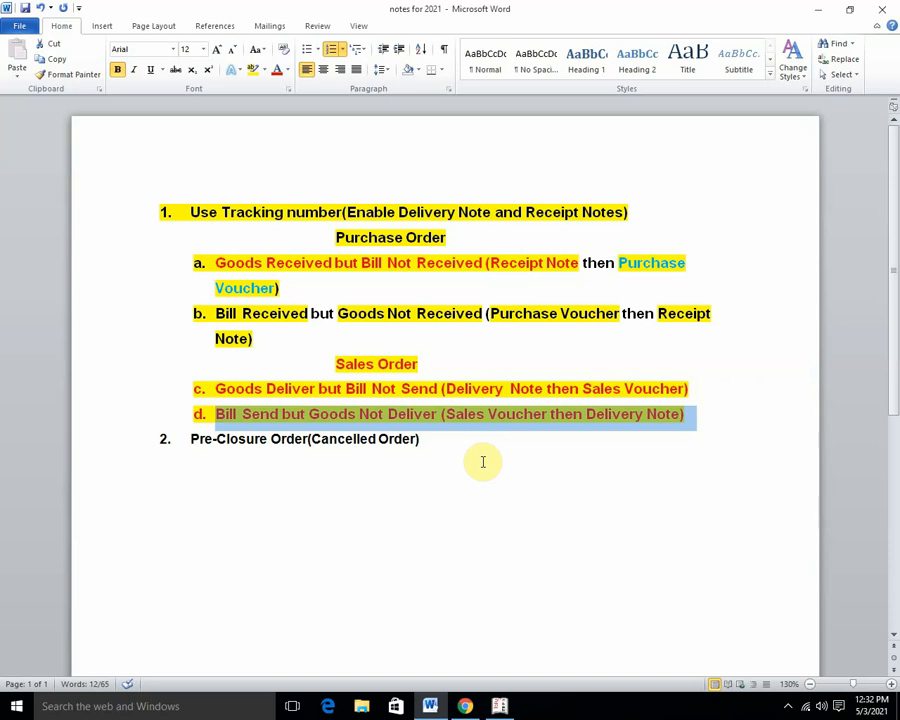
{"action": "left_click", "coordinate": [500, 707]}
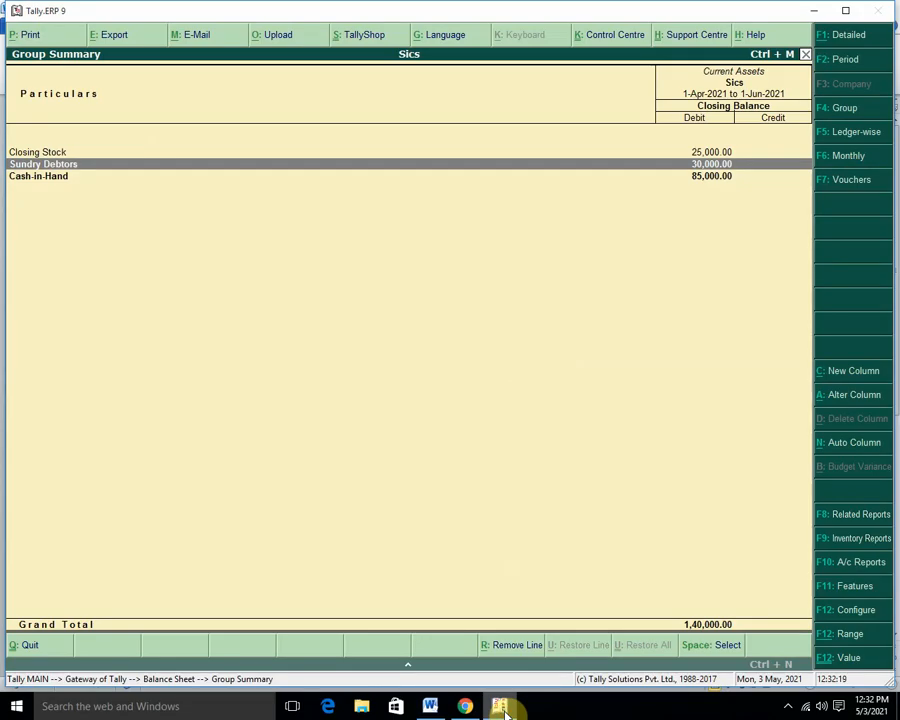
Step: Leave the Balance Sheet and open a new sales order voucher from Order Vouchers
{"action": "key", "text": "Escape"}
{"action": "key", "text": "Escape"}
{"action": "key", "text": "Up"}
{"action": "key", "text": "Up"}
{"action": "key", "text": "Up"}
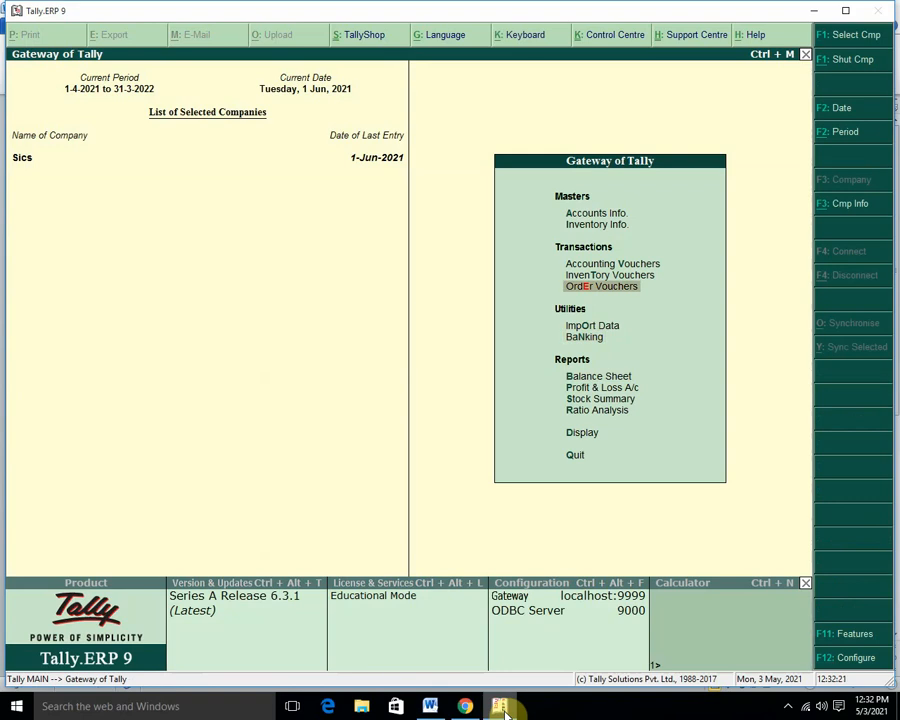
{"action": "key", "text": "Return"}
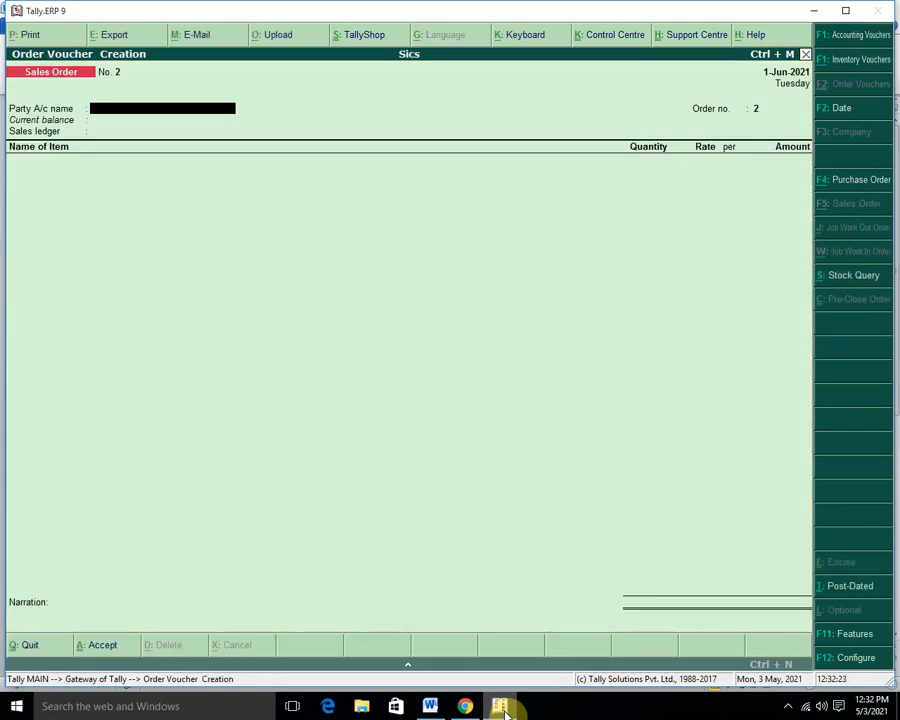
Step: Select the existing customer as the sales order's party and accept the default buyer, order and despatch details
{"action": "key", "text": "Return"}
{"action": "key", "text": "Down"}
{"action": "key", "text": "Return"}
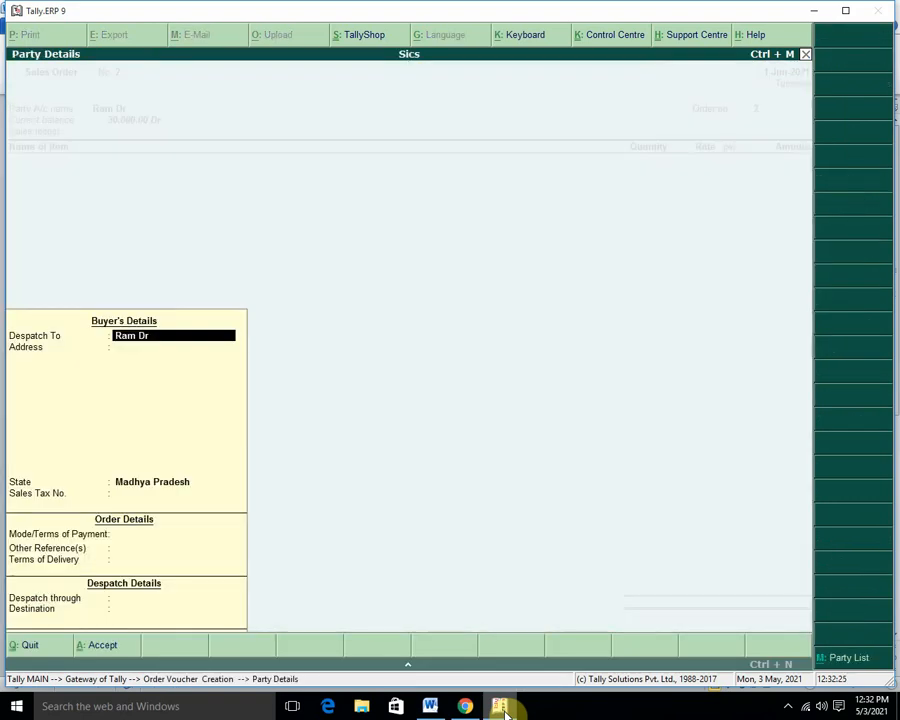
{"action": "key", "text": "Return"}
{"action": "key", "text": "Return"}
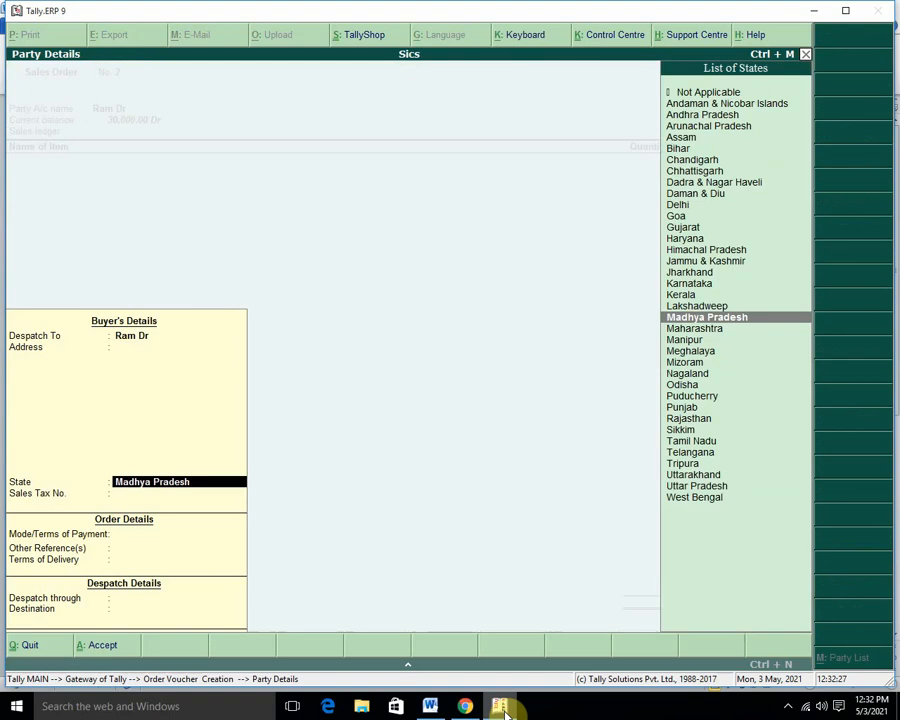
{"action": "key", "text": "Return"}
{"action": "key", "text": "Return"}
{"action": "key", "text": "Return"}
{"action": "key", "text": "Return"}
{"action": "key", "text": "Return"}
{"action": "key", "text": "Return"}
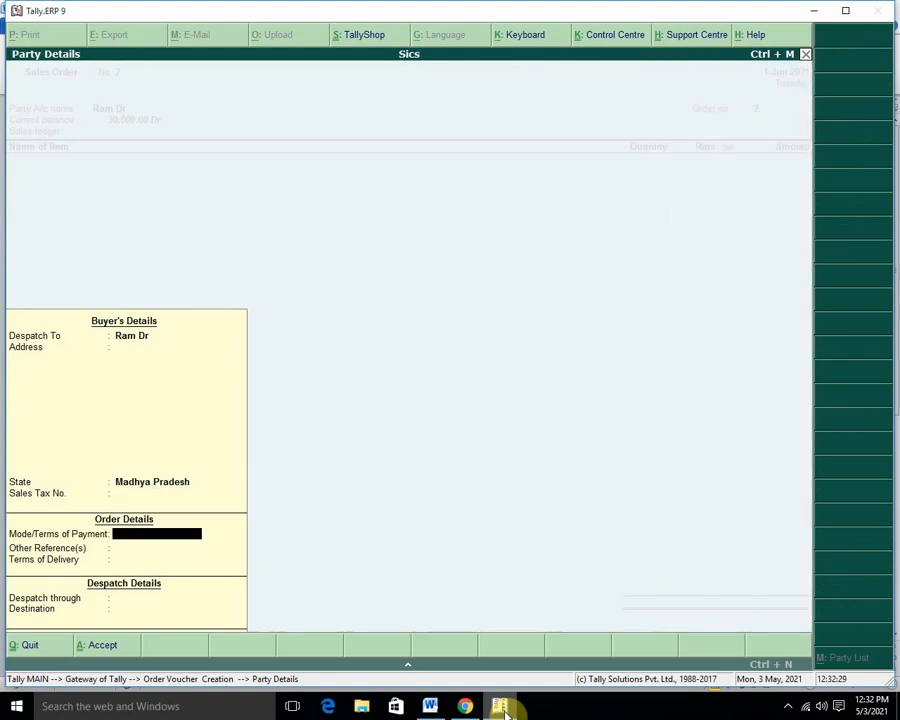
{"action": "key", "text": "Return"}
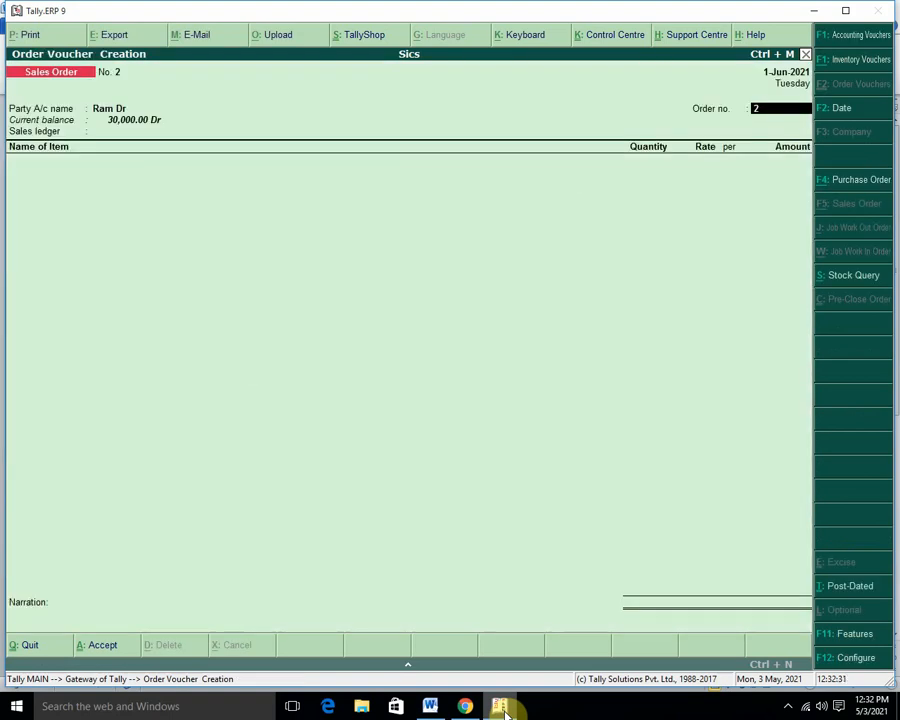
Step: Assign Sales A/c as the order's sales ledger and add 2 nos of Computer at 10,000.00 each, due in 2 days
{"action": "key", "text": "Return"}
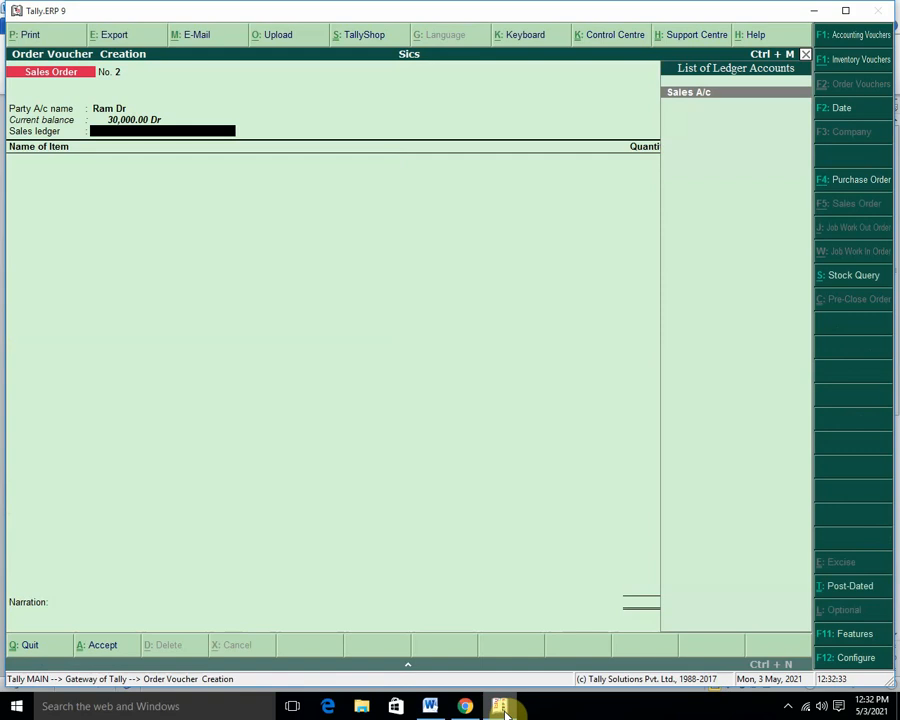
{"action": "key", "text": "Return"}
{"action": "key", "text": "Down"}
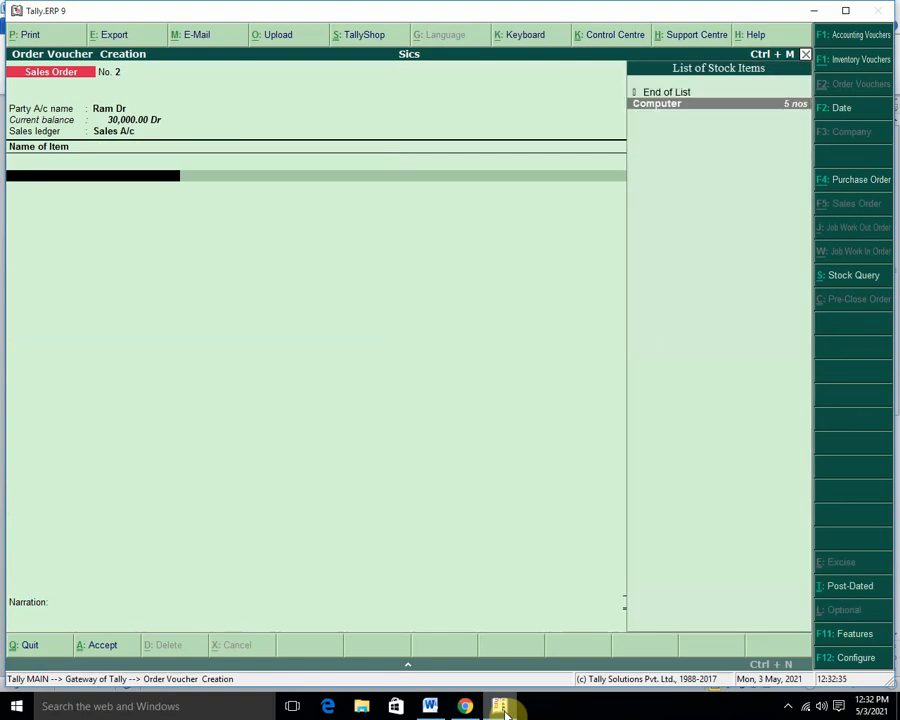
{"action": "key", "text": "Return"}
{"action": "type", "text": "2"}
{"action": "key", "text": "Return"}
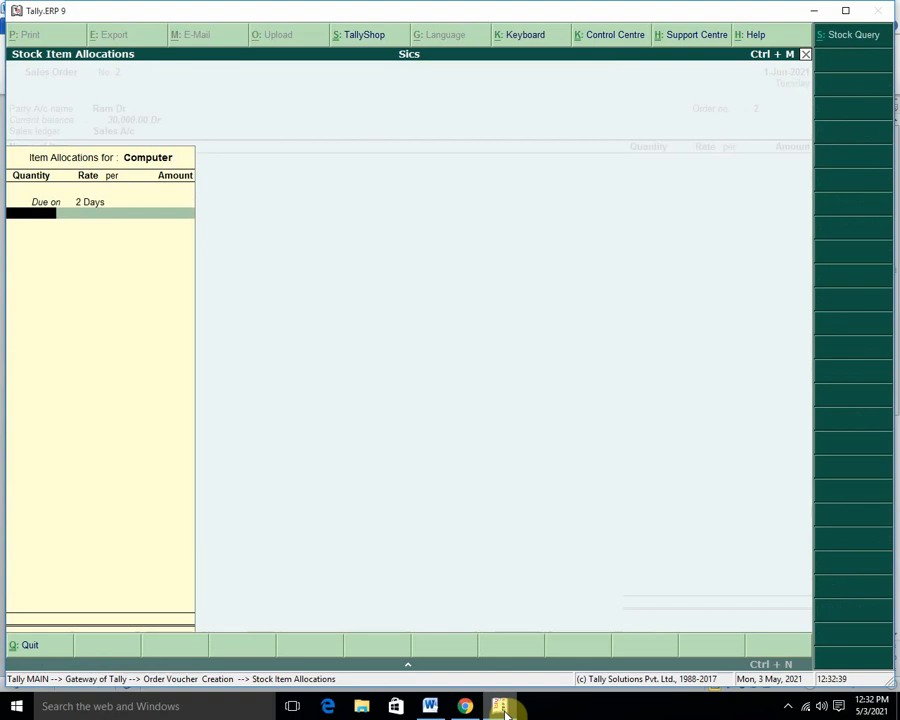
{"action": "type", "text": "2"}
{"action": "key", "text": "Return"}
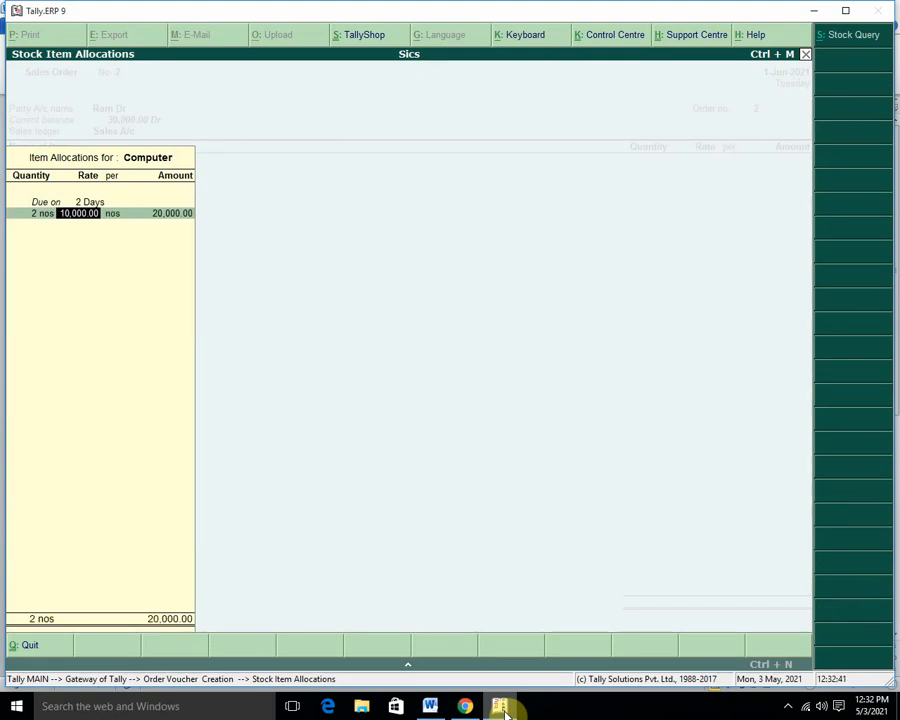
{"action": "key", "text": "Return"}
{"action": "key", "text": "Return"}
{"action": "key", "text": "Return"}
{"action": "key", "text": "Return"}
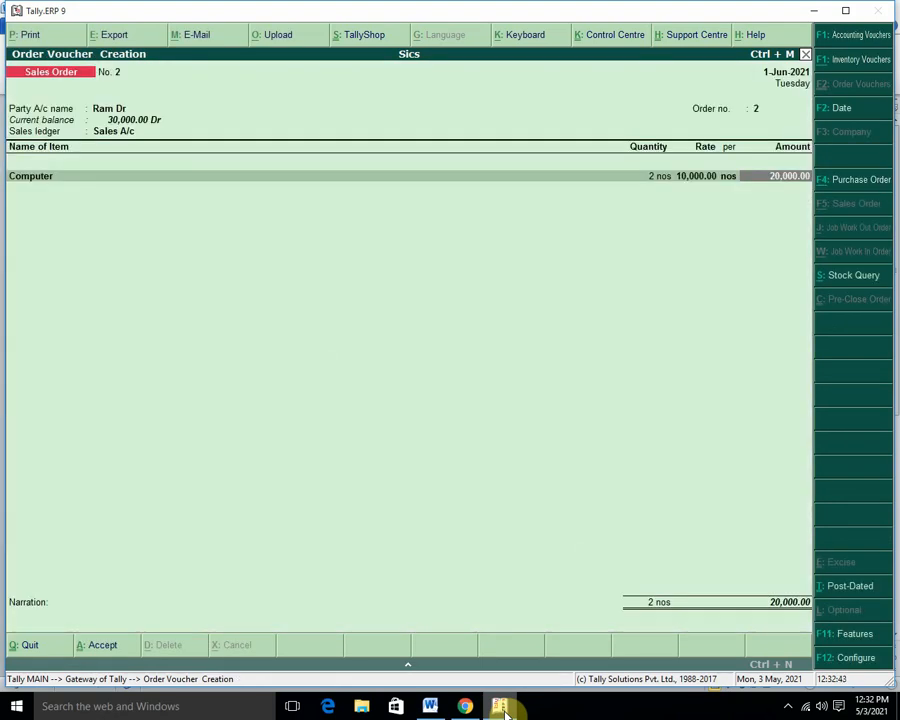
Step: End the item list, save the sales order without a narration and leave order voucher creation
{"action": "key", "text": "Return"}
{"action": "key", "text": "Return"}
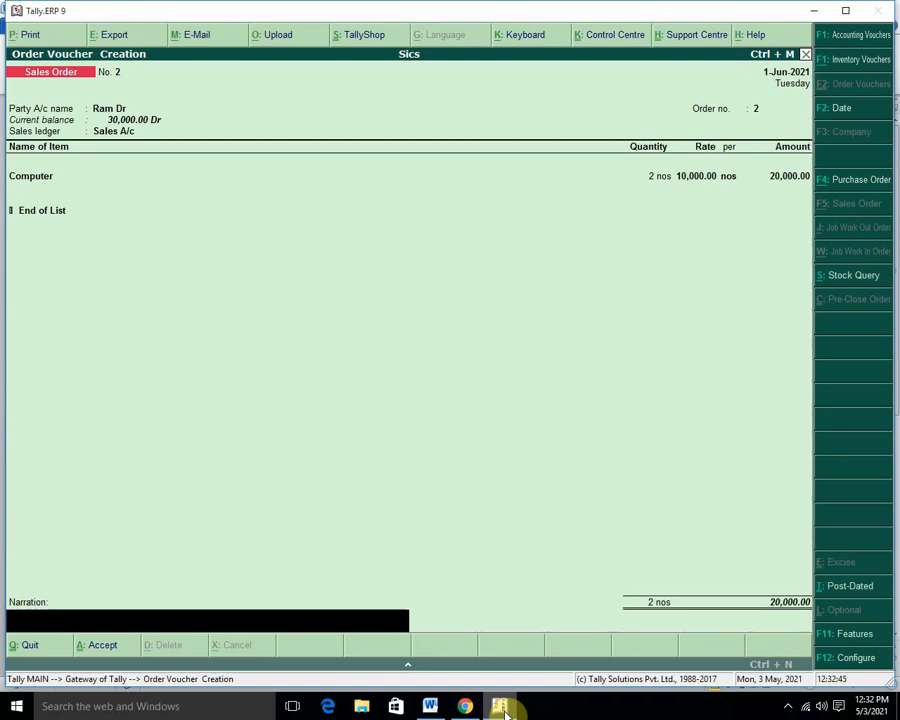
{"action": "key", "text": "Return"}
{"action": "key", "text": "Return"}
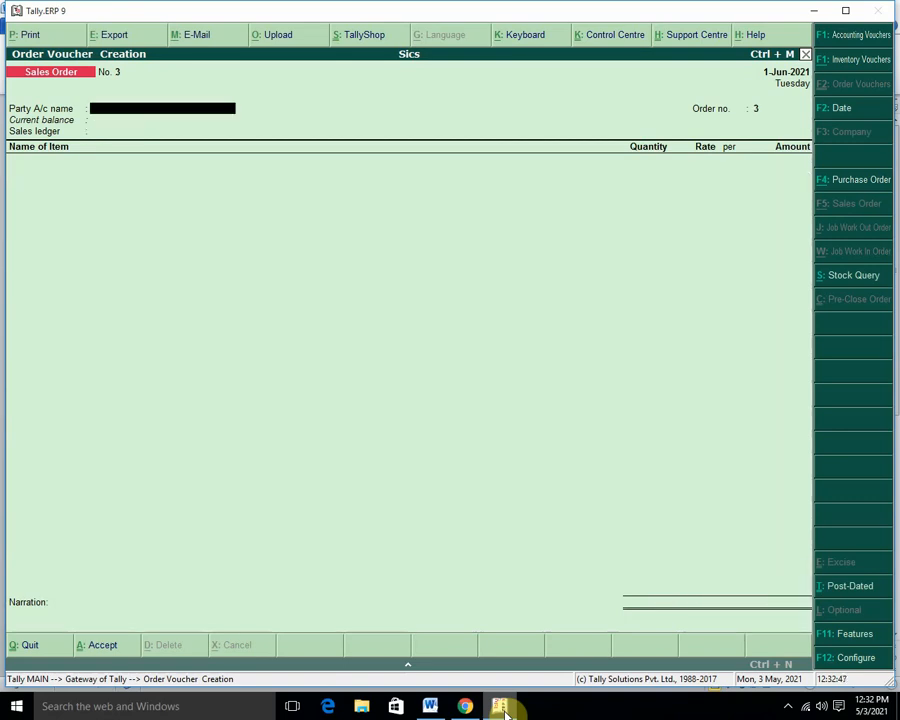
{"action": "key", "text": "Escape"}
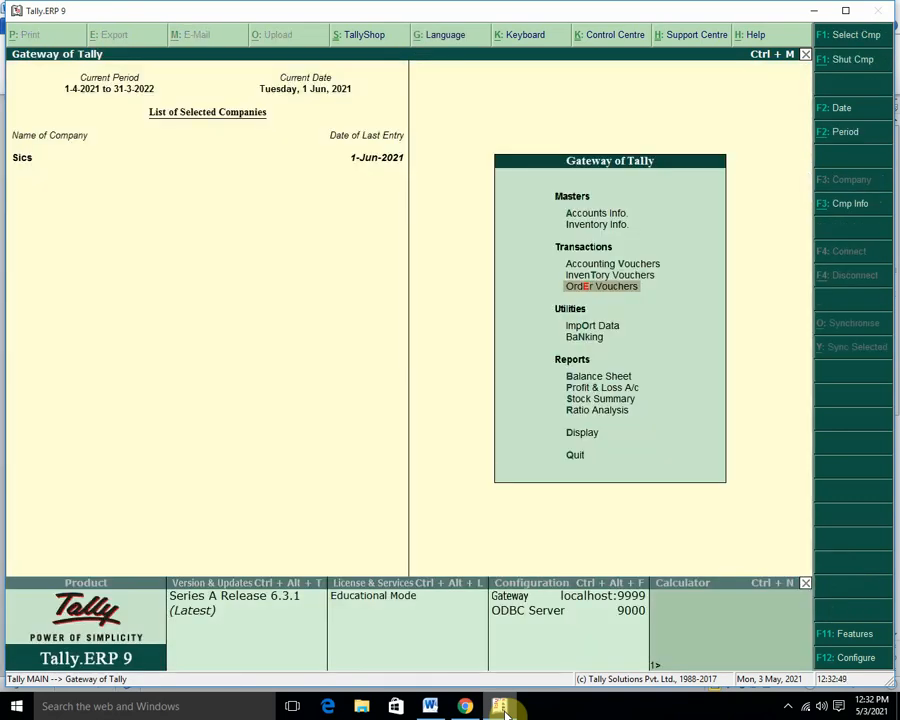
Step: Check the Sale Bills Pending statement for 1-Apr-2021 to 31-Jul-2021 and return to the Gateway of Tally
{"action": "key", "text": "d"}
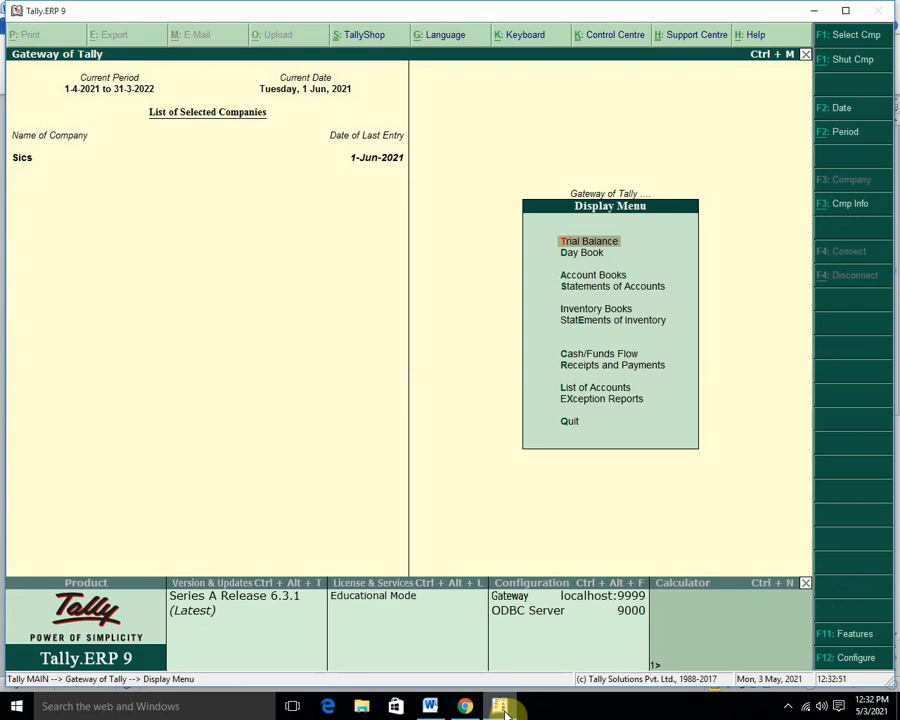
{"action": "key", "text": "e"}
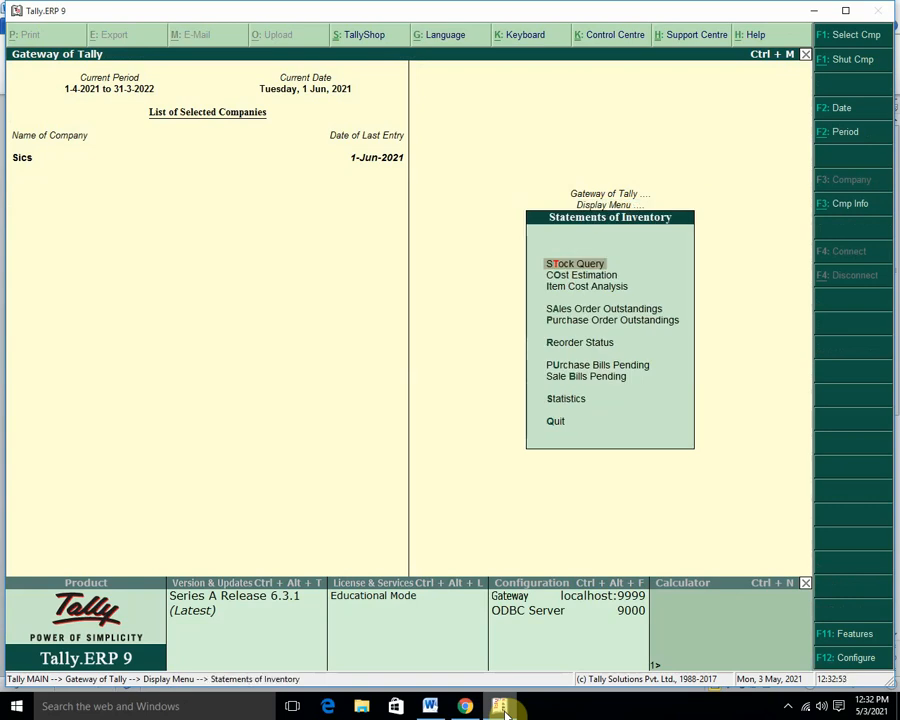
{"action": "key", "text": "l"}
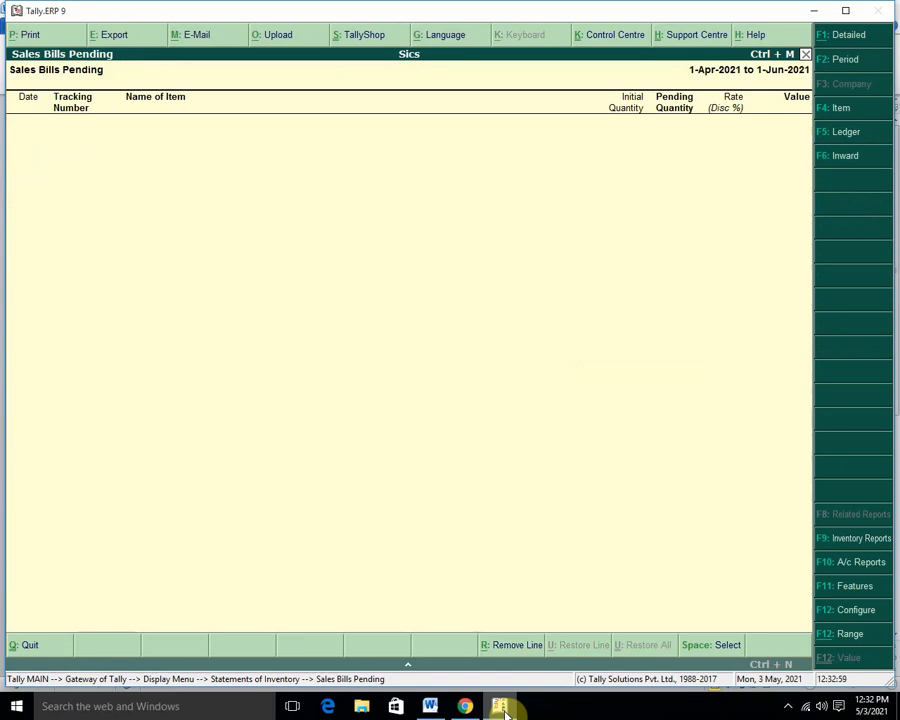
{"action": "key", "text": "F2"}
{"action": "key", "text": "Return"}
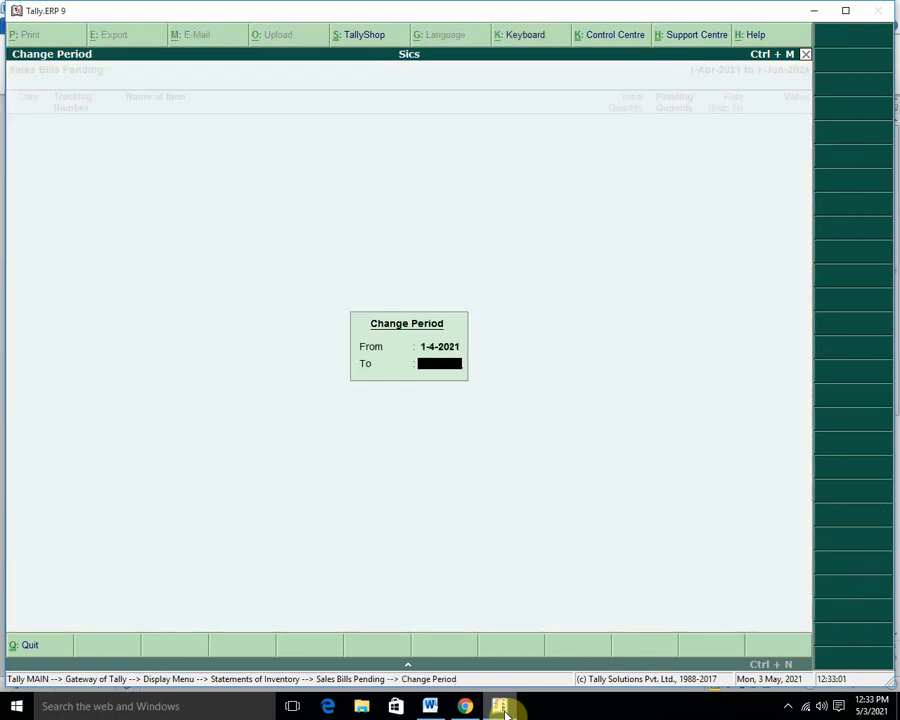
{"action": "type", "text": "july"}
{"action": "key", "text": "Return"}
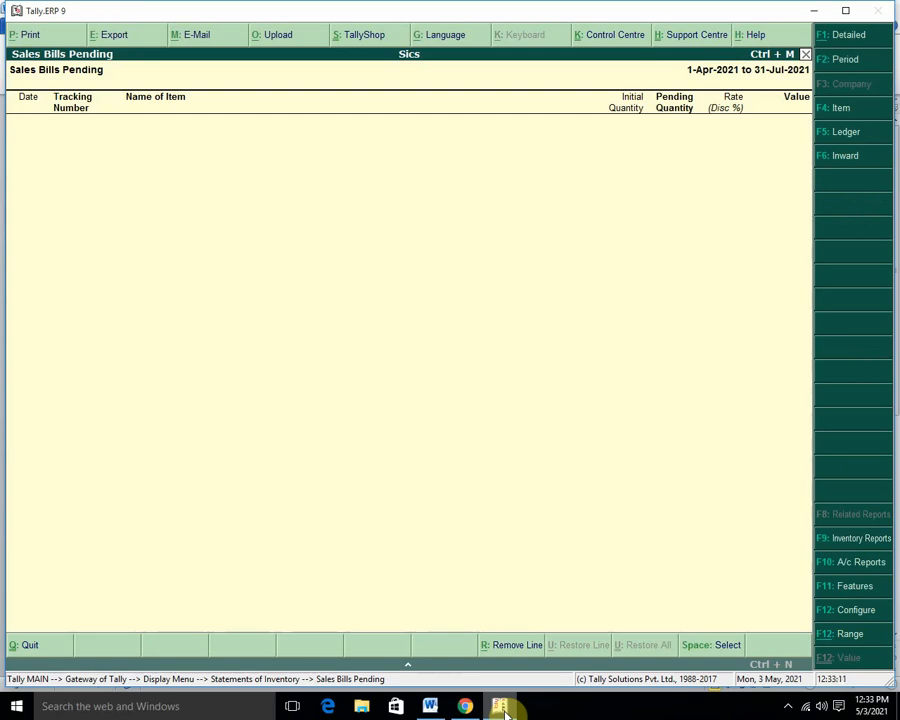
{"action": "key", "text": "Escape"}
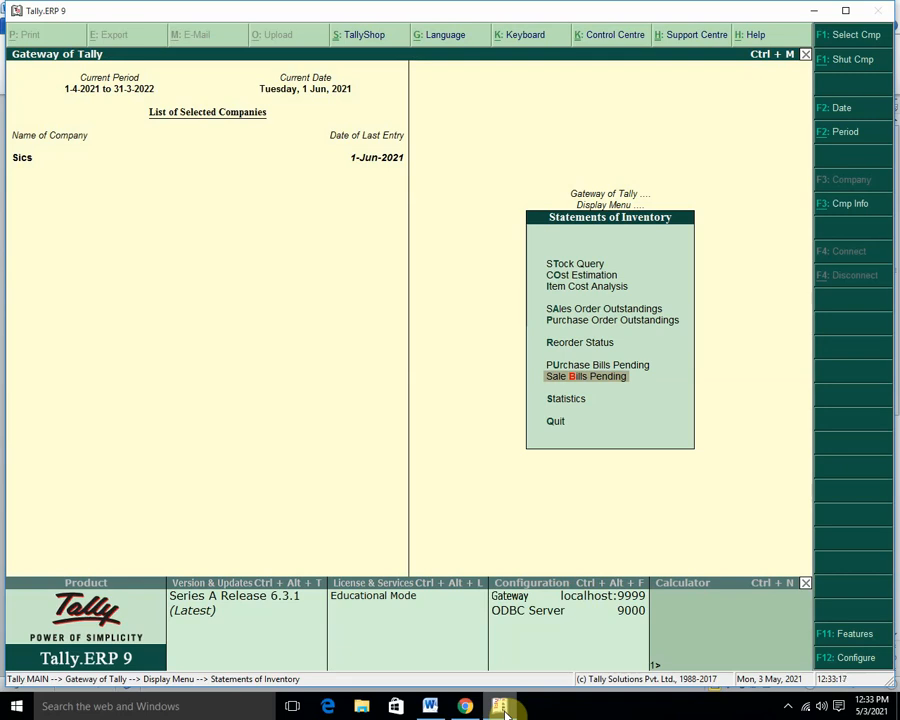
{"action": "key", "text": "Escape"}
{"action": "key", "text": "Escape"}
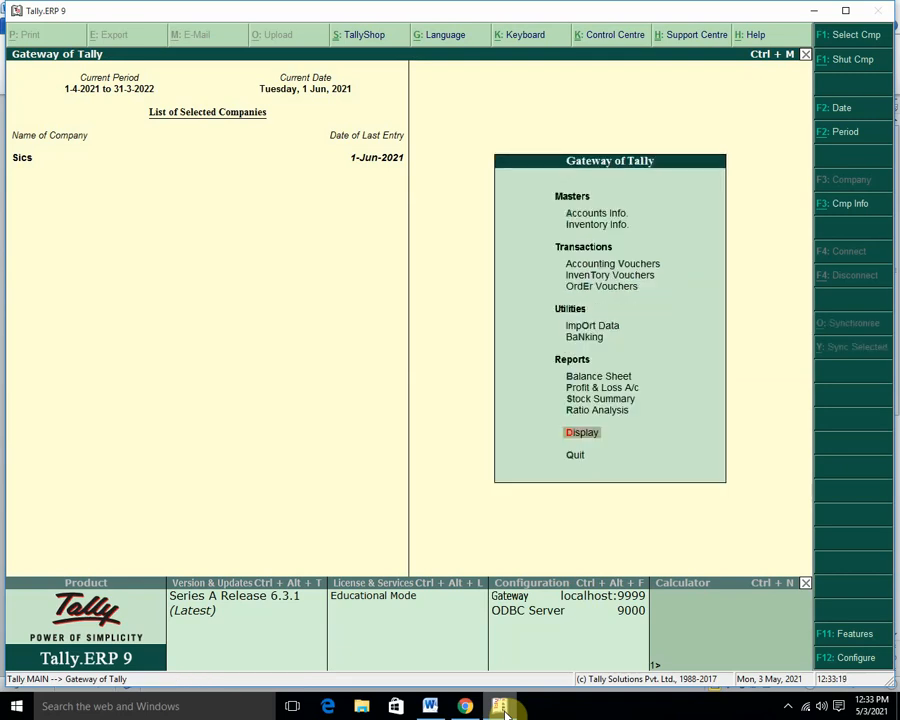
{"action": "key", "text": "Up"}
{"action": "key", "text": "Up"}
{"action": "key", "text": "Up"}
{"action": "key", "text": "Up"}
{"action": "key", "text": "Up"}
{"action": "key", "text": "Up"}
{"action": "key", "text": "Up"}
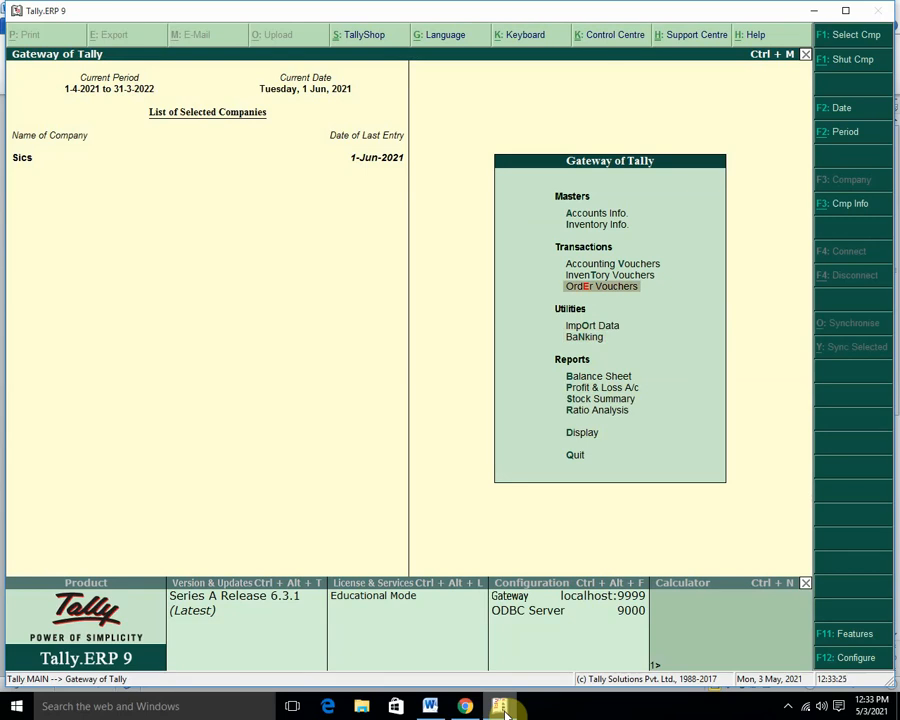
Step: Open the 1-Jun-2021 sales order for 20,000.00 from the Day Book for alteration
{"action": "key", "text": "d"}
{"action": "key", "text": "Down"}
{"action": "key", "text": "Return"}
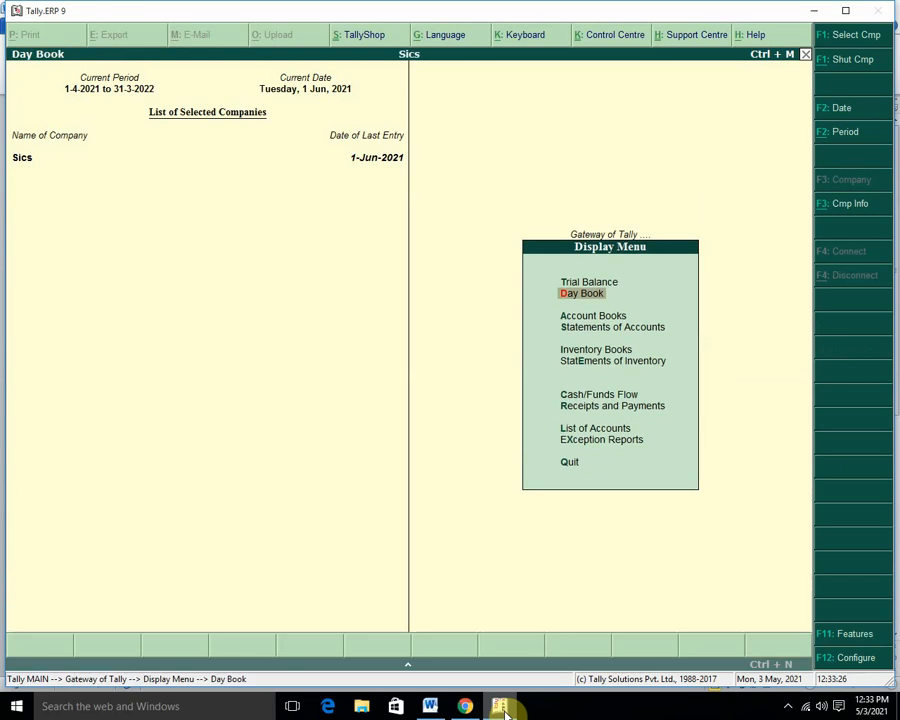
{"action": "key", "text": "Down"}
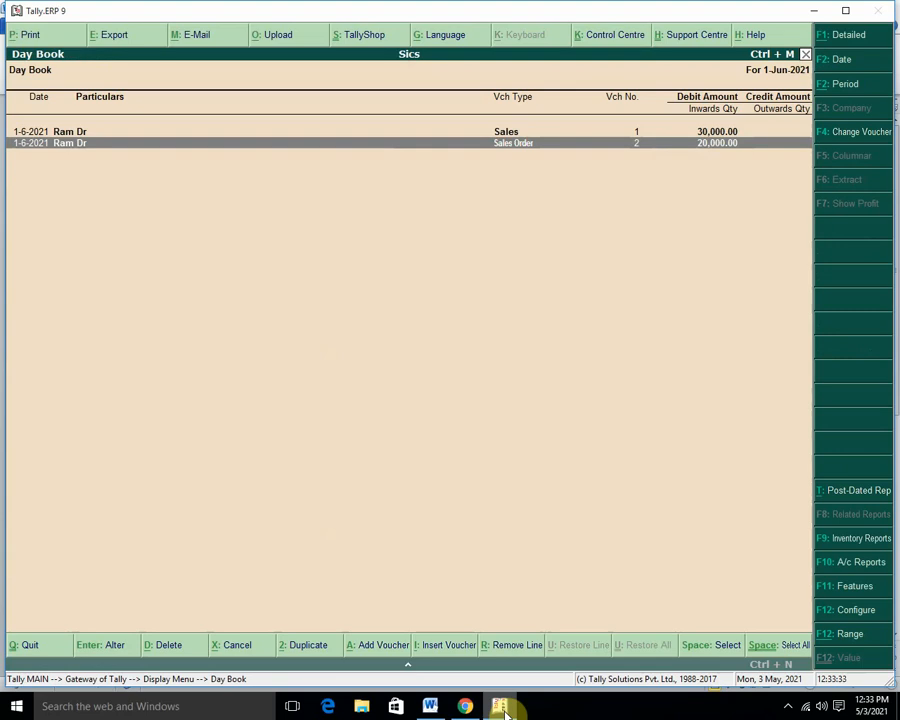
{"action": "key", "text": "Return"}
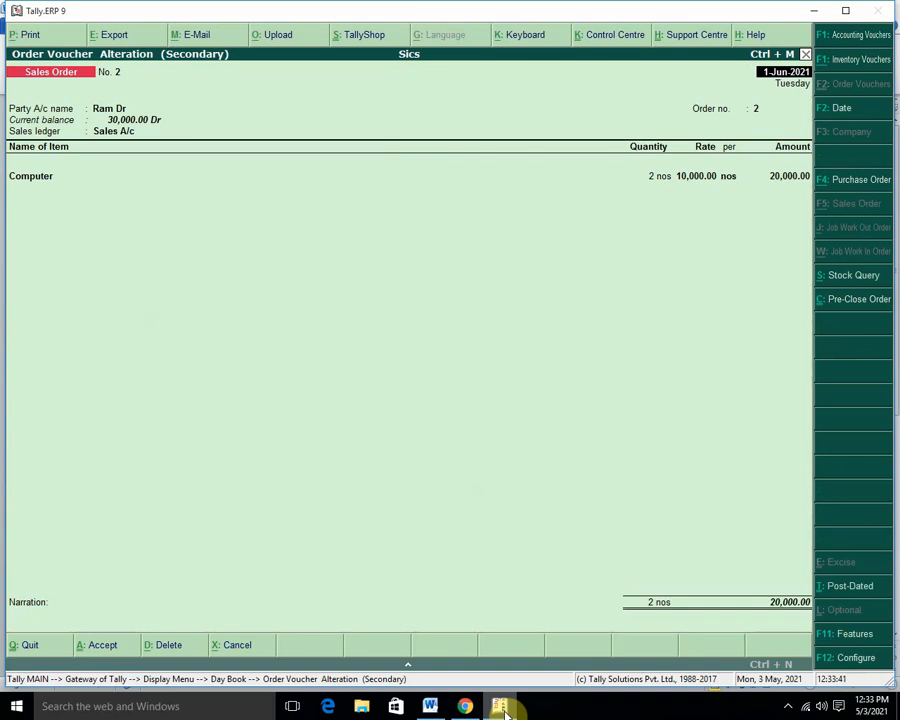
Step: Review the sales order's date, party details and sales ledger, accepting the existing entries
{"action": "key", "text": "Return"}
{"action": "key", "text": "Return"}
{"action": "key", "text": "Return"}
{"action": "key", "text": "Return"}
{"action": "key", "text": "Return"}
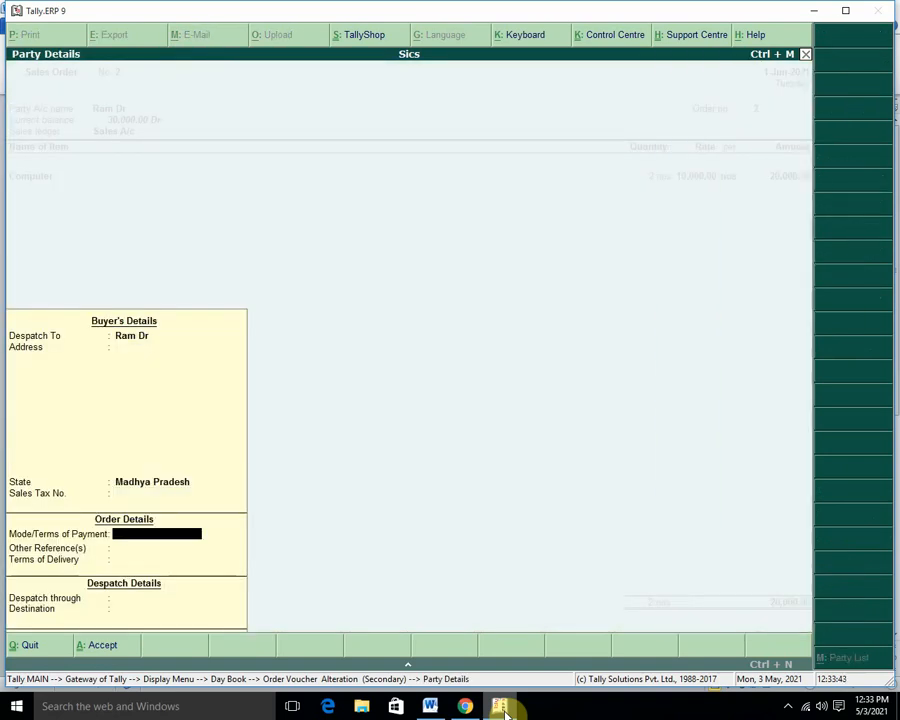
{"action": "key", "text": "Return"}
{"action": "key", "text": "Return"}
{"action": "key", "text": "Return"}
{"action": "key", "text": "Return"}
{"action": "key", "text": "Return"}
{"action": "key", "text": "Return"}
{"action": "key", "text": "Return"}
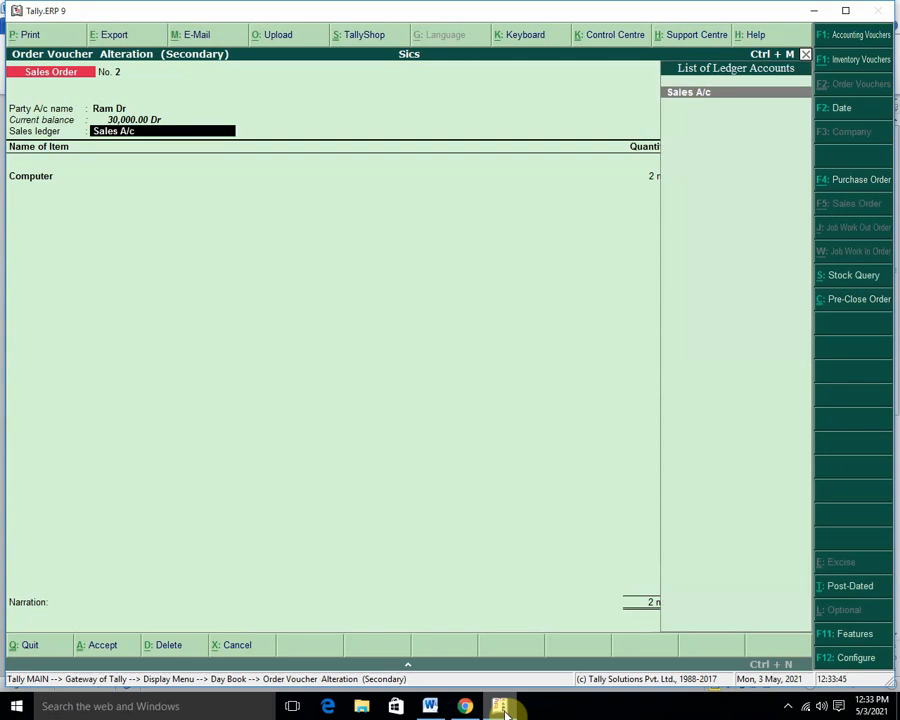
Step: Review the due date, quantity and rate in the order's Computer item allocation, accepting the existing entries
{"action": "key", "text": "Return"}
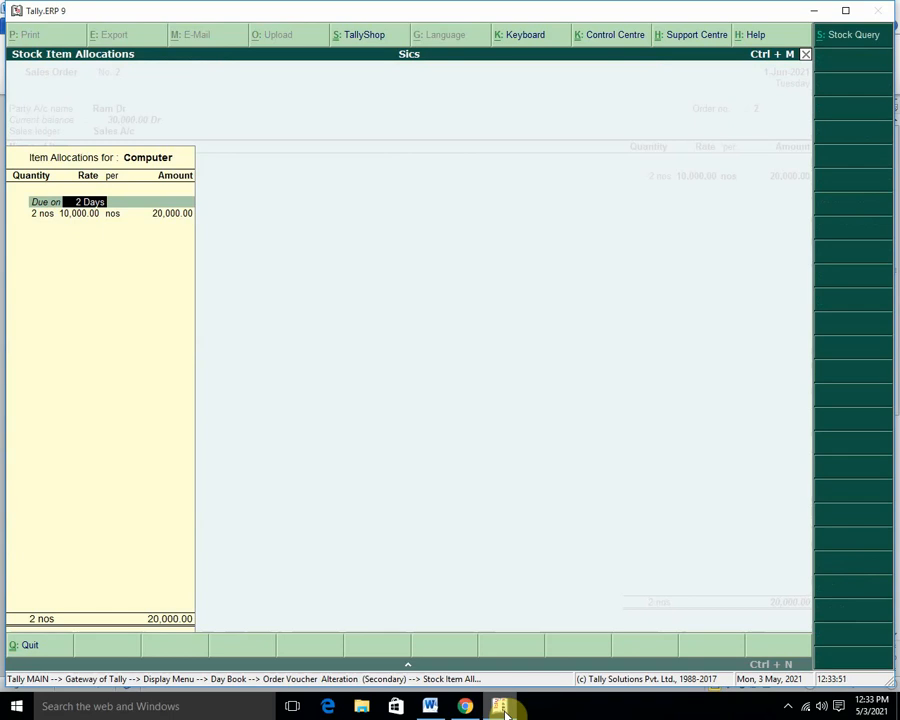
{"action": "key", "text": "Return"}
{"action": "key", "text": "Return"}
{"action": "key", "text": "Return"}
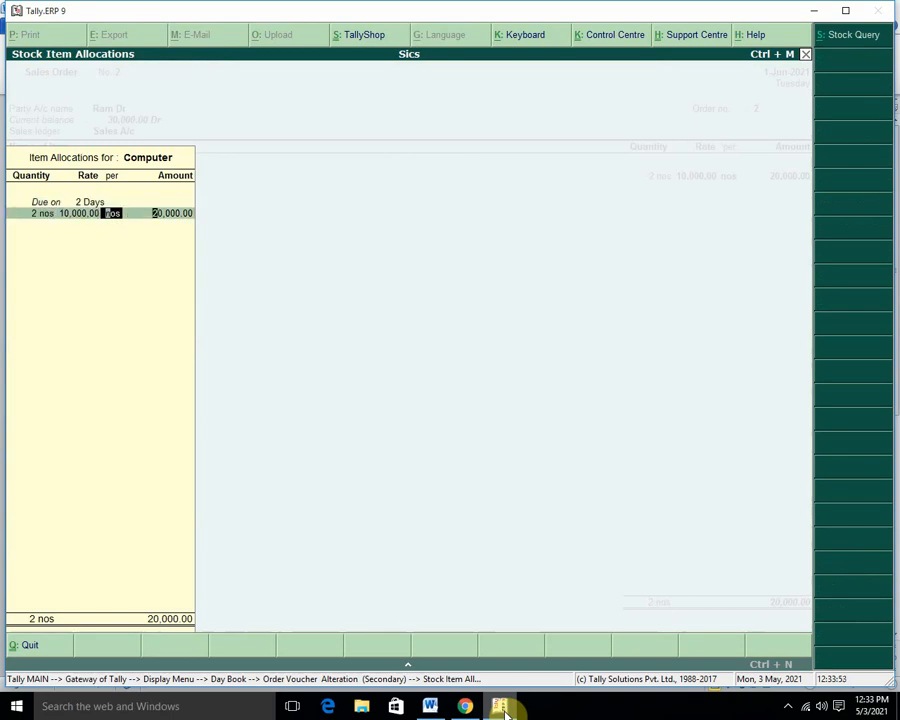
{"action": "key", "text": "Return"}
{"action": "key", "text": "Return"}
{"action": "key", "text": "Return"}
{"action": "key", "text": "Return"}
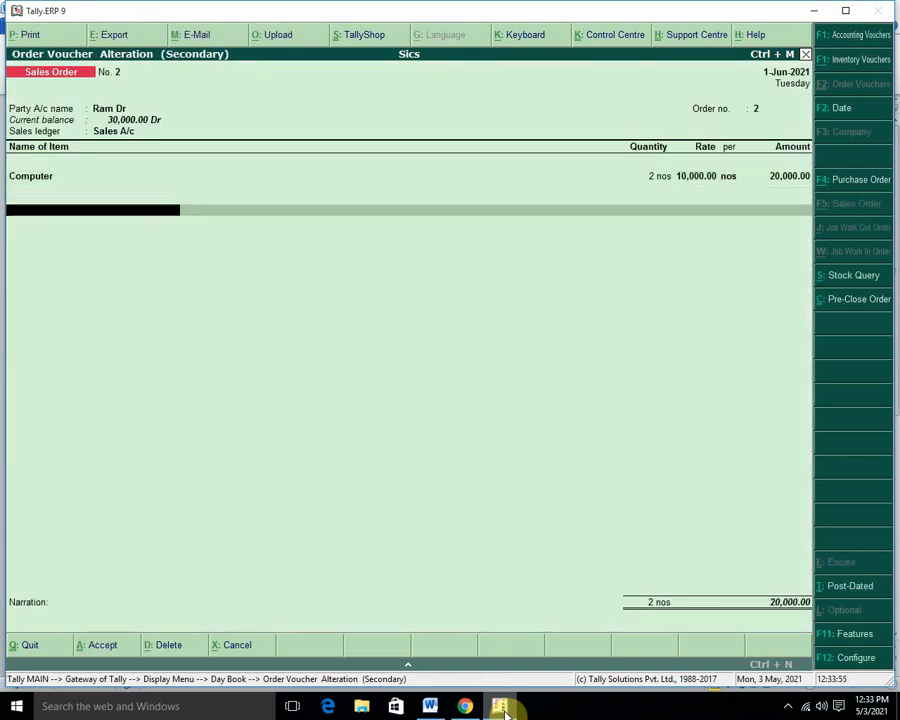
Step: Re-save the sales order without a narration and leave the Day Book for the Gateway of Tally
{"action": "key", "text": "Return"}
{"action": "key", "text": "Return"}
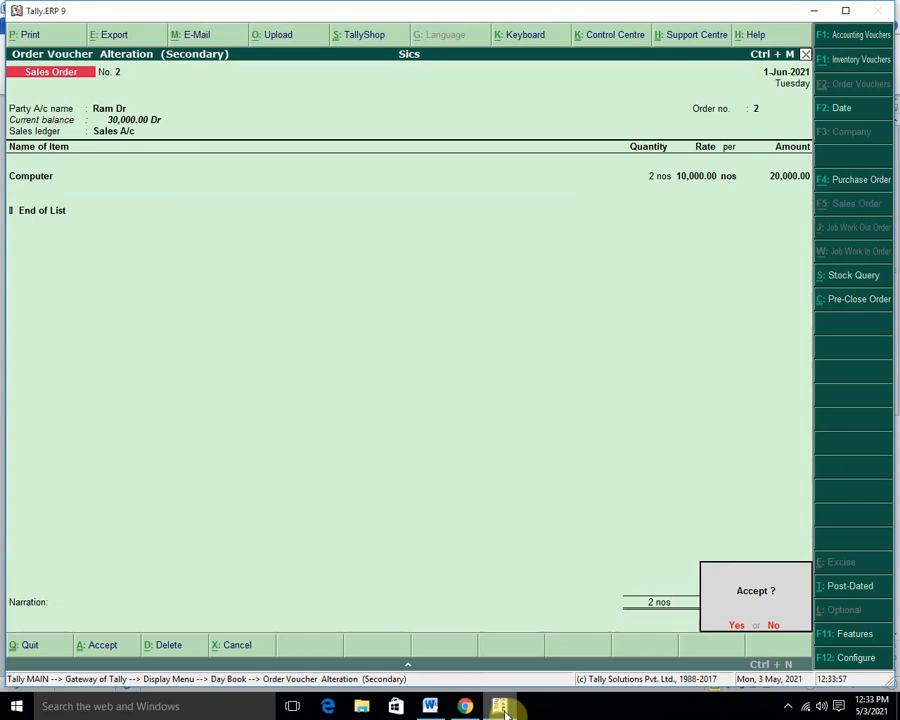
{"action": "key", "text": "Return"}
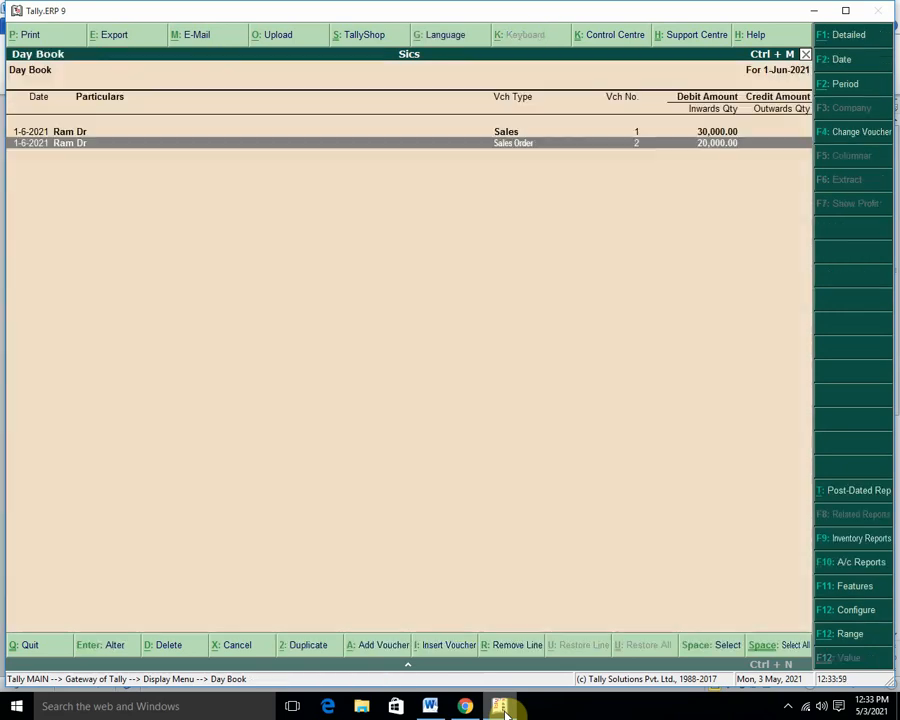
{"action": "key", "text": "Escape"}
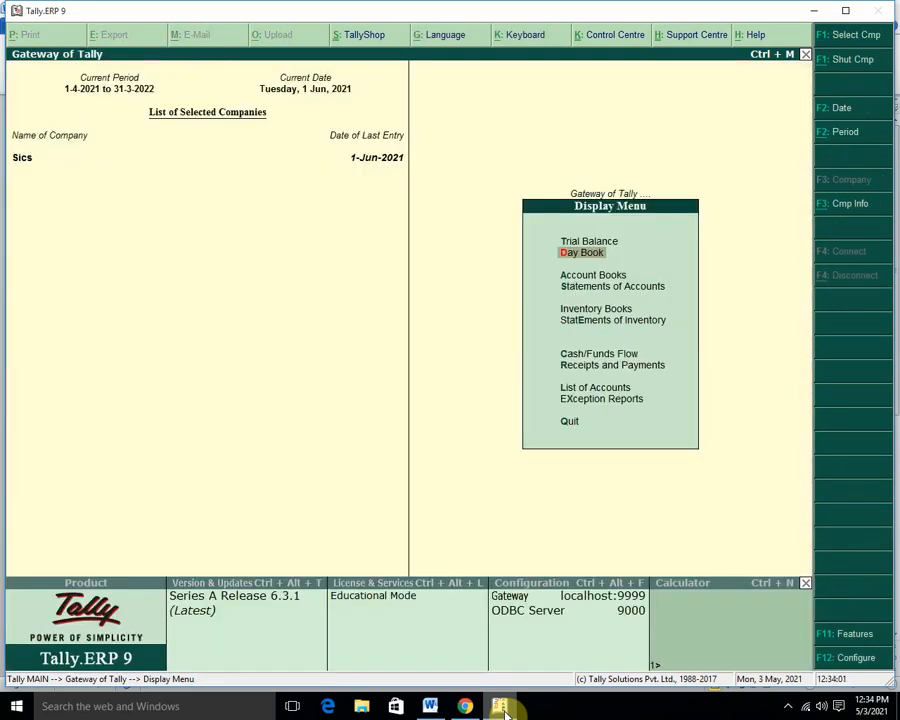
{"action": "key", "text": "Escape"}
Step: Open the Statements of Inventory among the display reports
{"action": "key", "text": "Return"}
{"action": "key", "text": "Down"}
{"action": "key", "text": "Down"}
{"action": "key", "text": "Down"}
{"action": "key", "text": "Down"}
{"action": "key", "text": "Down"}
{"action": "key", "text": "Return"}
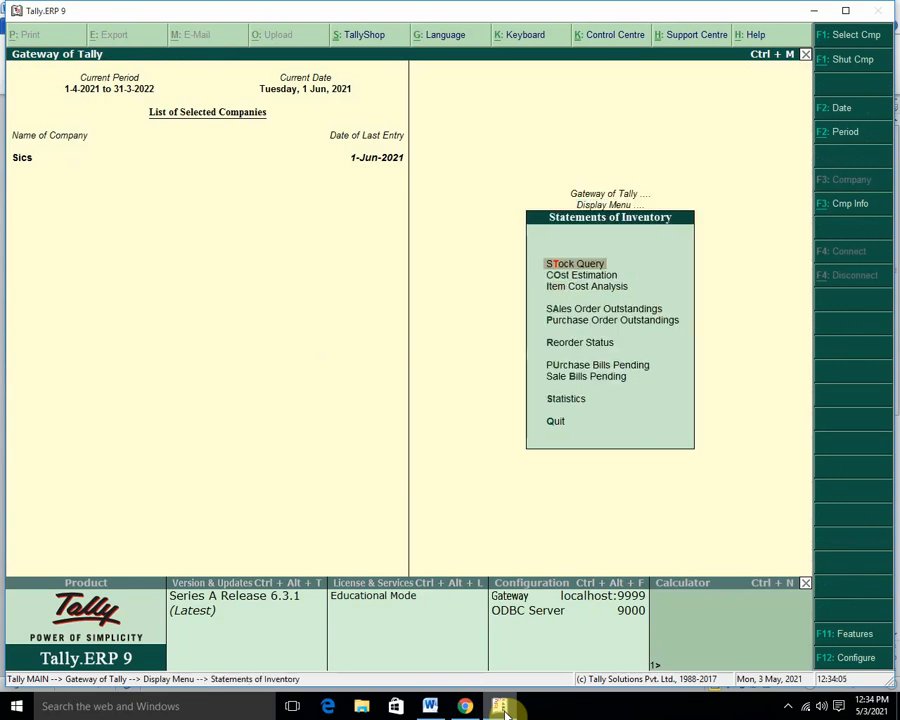
Step: Open the Sales Order Outstandings report choices within Statements of Inventory
{"action": "key", "text": "Down"}
{"action": "key", "text": "Down"}
{"action": "key", "text": "Down"}
{"action": "key", "text": "Down"}
{"action": "key", "text": "Down"}
{"action": "key", "text": "Down"}
{"action": "key", "text": "Down"}
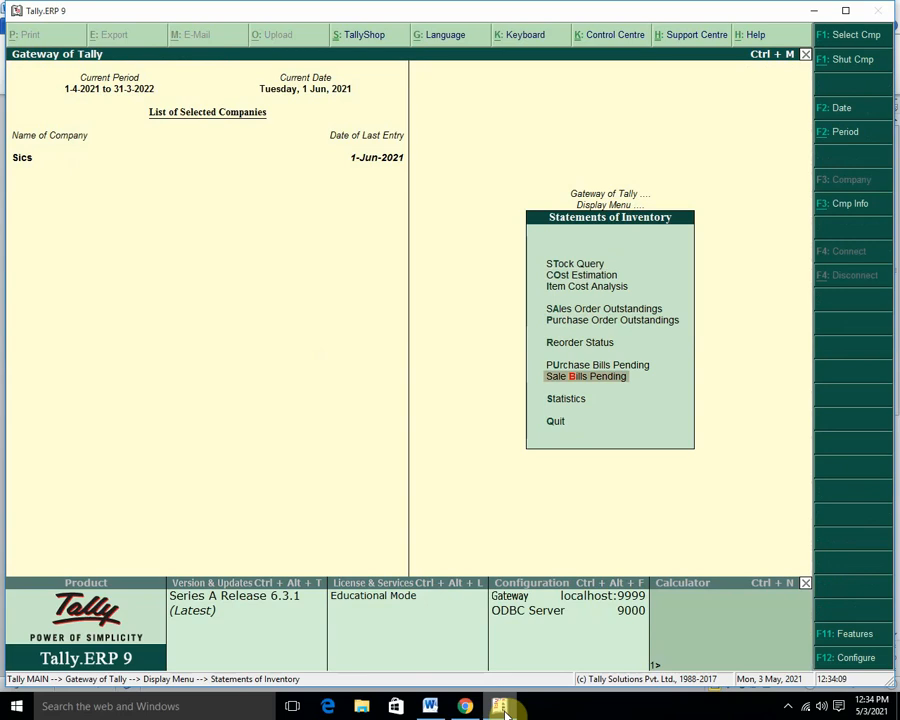
{"action": "key", "text": "Up"}
{"action": "key", "text": "Up"}
{"action": "key", "text": "Up"}
{"action": "key", "text": "Up"}
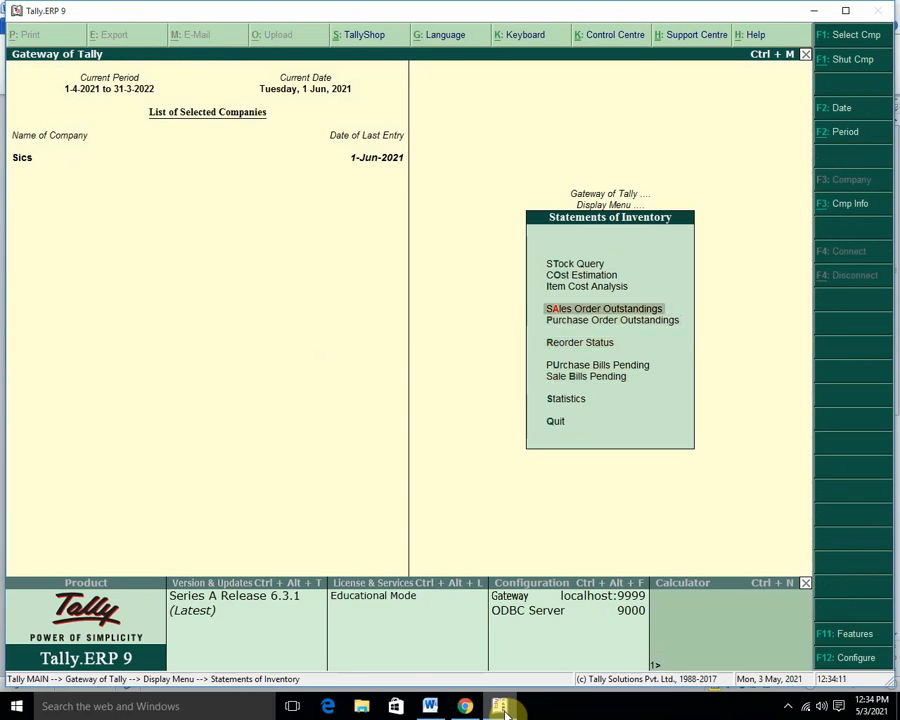
{"action": "key", "text": "Return"}
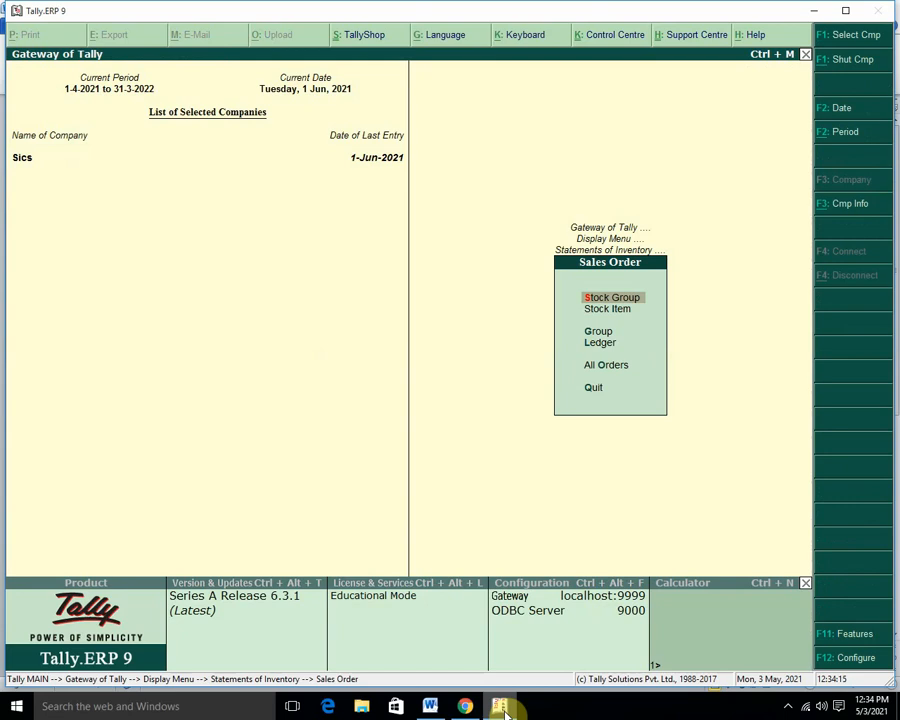
Step: Check the details of all outstanding sales orders for the period ending 31-7-2021, and return to the Gateway of Tally
{"action": "key", "text": "a"}
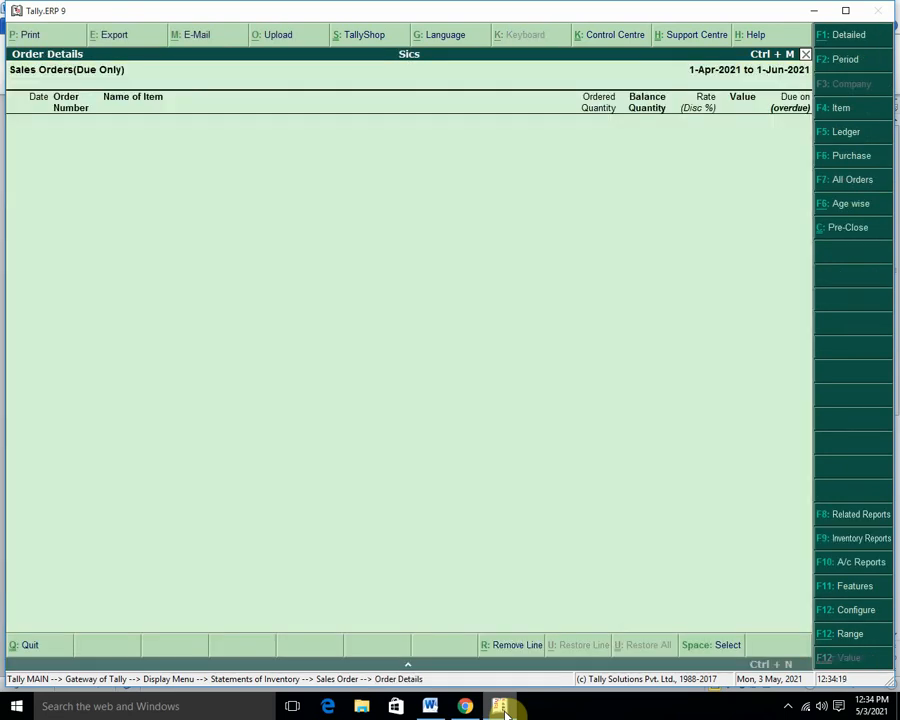
{"action": "key", "text": "F2"}
{"action": "key", "text": "Return"}
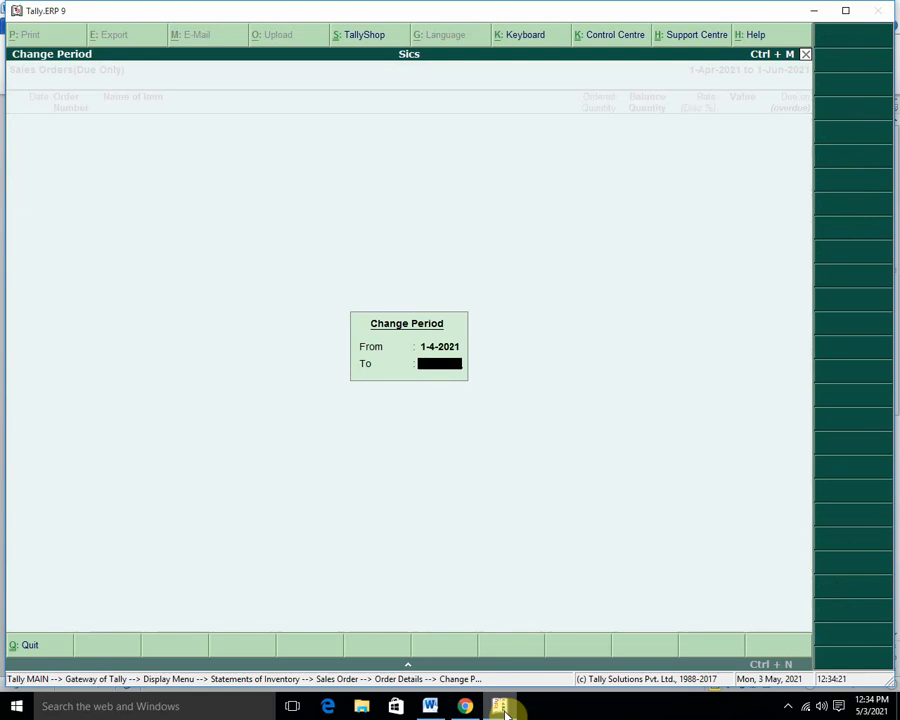
{"action": "type", "text": "31-7"}
{"action": "key", "text": "Return"}
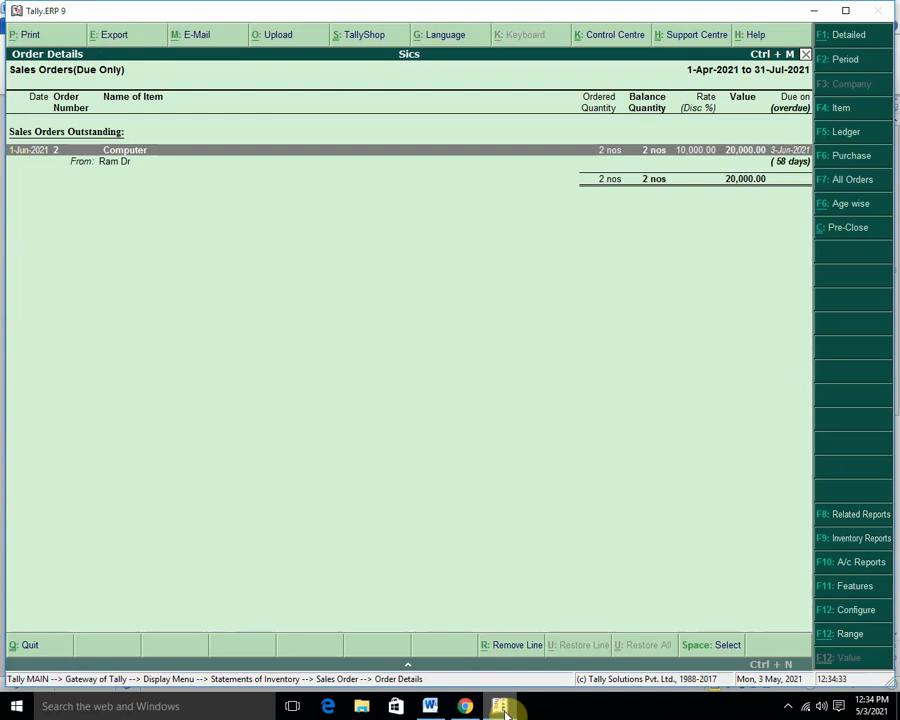
{"action": "key", "text": "Return"}
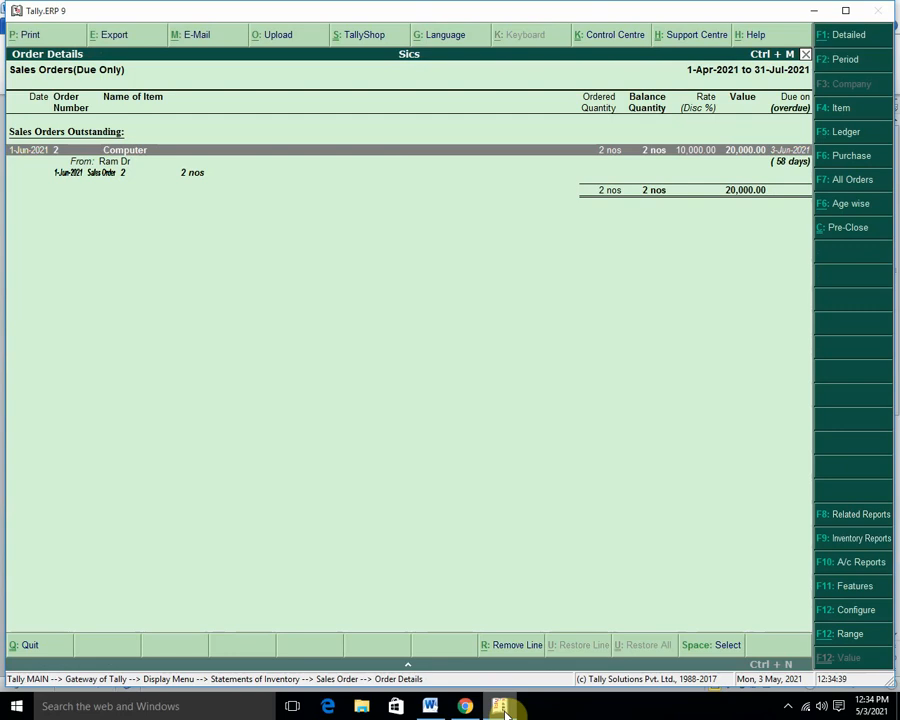
{"action": "key", "text": "Escape"}
{"action": "key", "text": "Escape"}
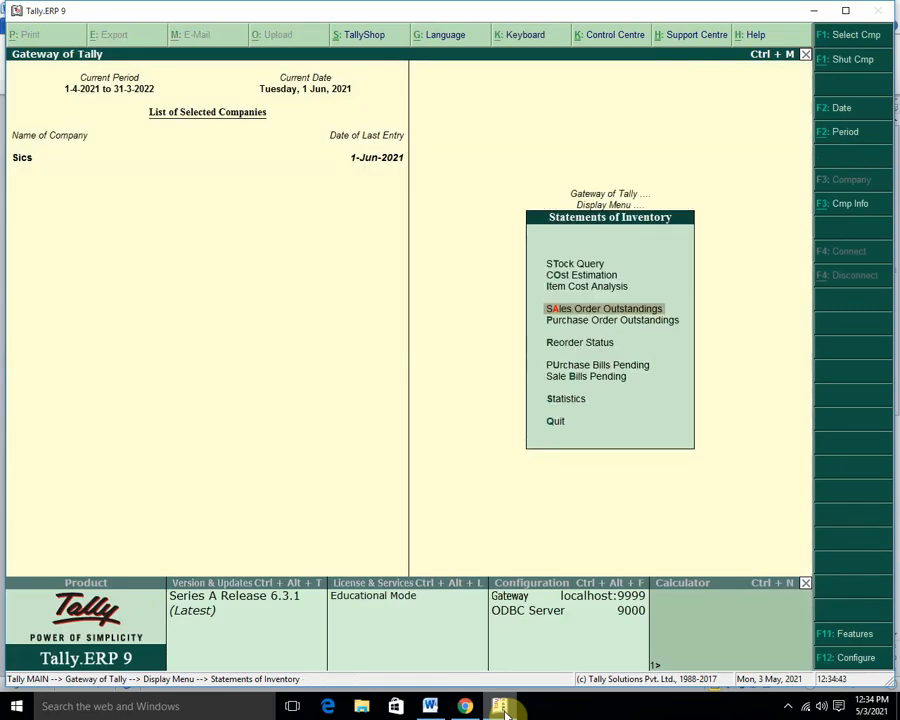
{"action": "key", "text": "Escape"}
{"action": "key", "text": "Escape"}
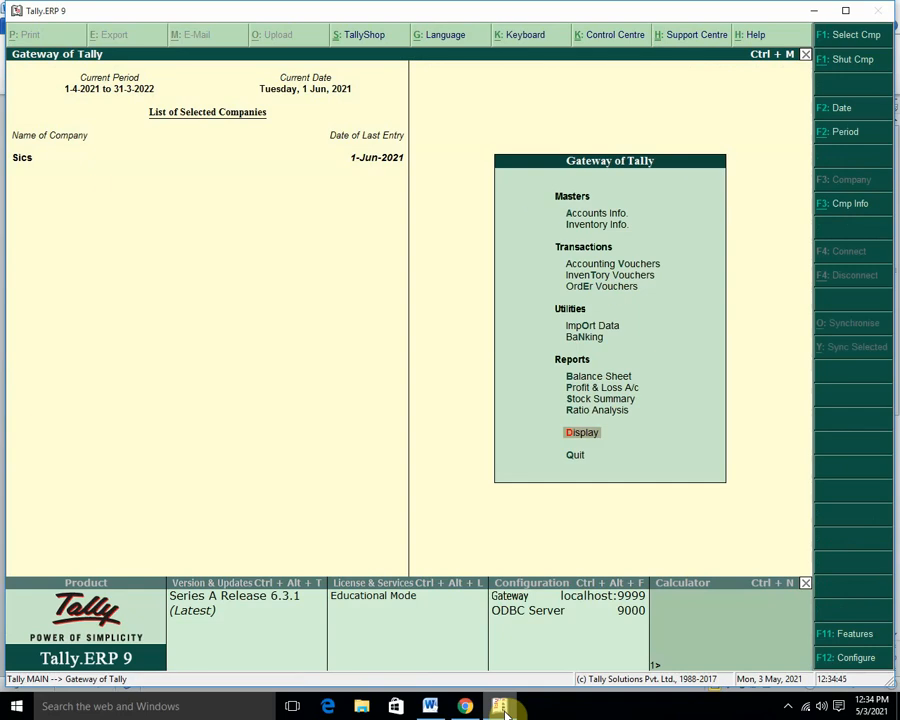
Step: Examine the debtor's June vouchers from the Balance Sheet, drilling through Current Assets and Sundry Debtors, and back out to the Current Assets summary
{"action": "key", "text": "Up"}
{"action": "key", "text": "Up"}
{"action": "key", "text": "Up"}
{"action": "key", "text": "Up"}
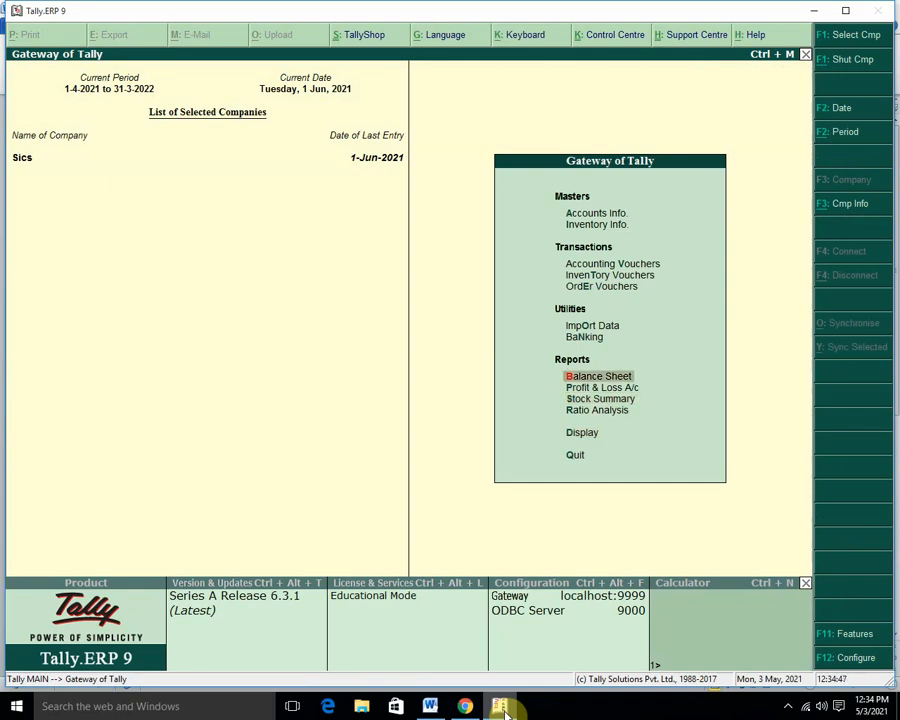
{"action": "key", "text": "Return"}
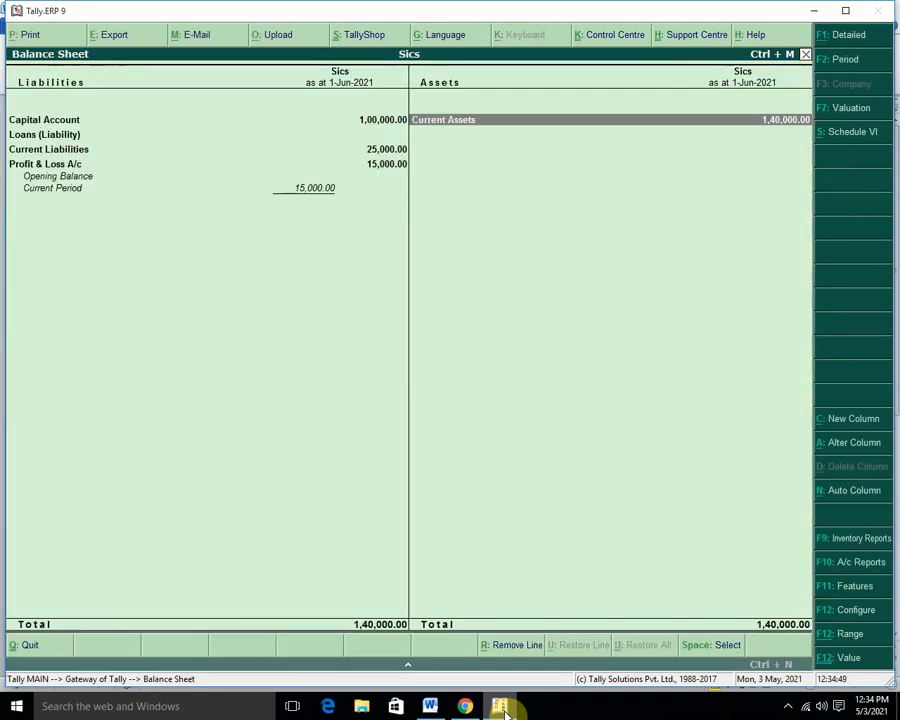
{"action": "key", "text": "Return"}
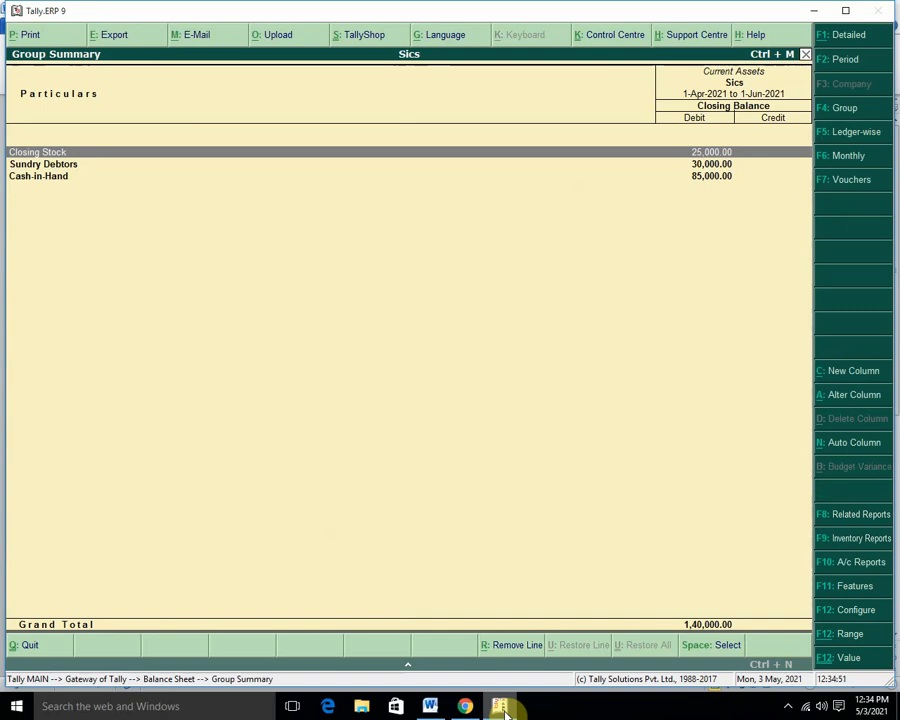
{"action": "key", "text": "Down"}
{"action": "key", "text": "Return"}
{"action": "key", "text": "Return"}
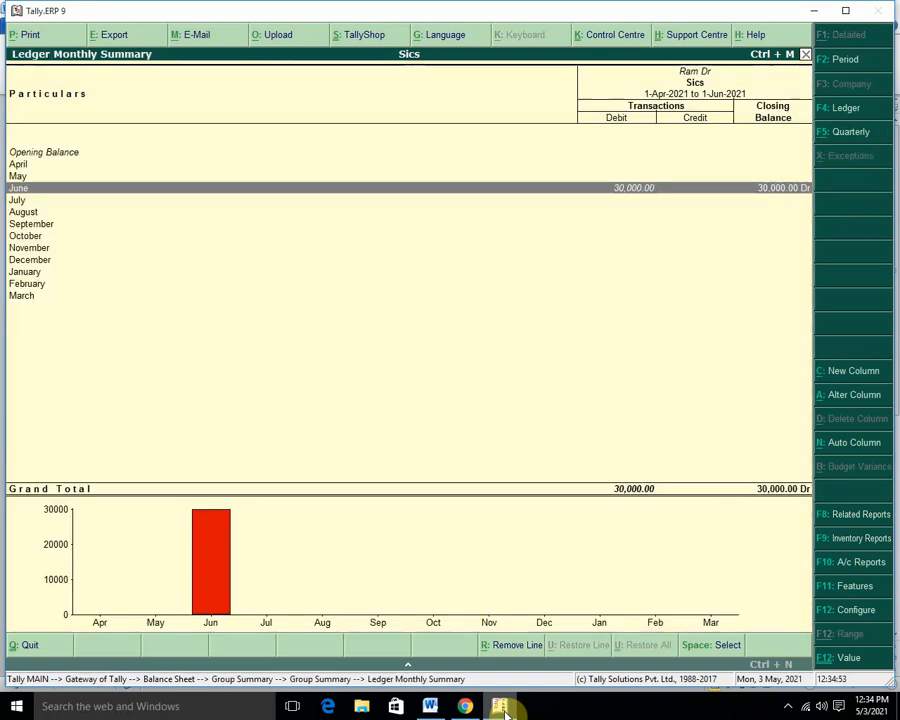
{"action": "key", "text": "Return"}
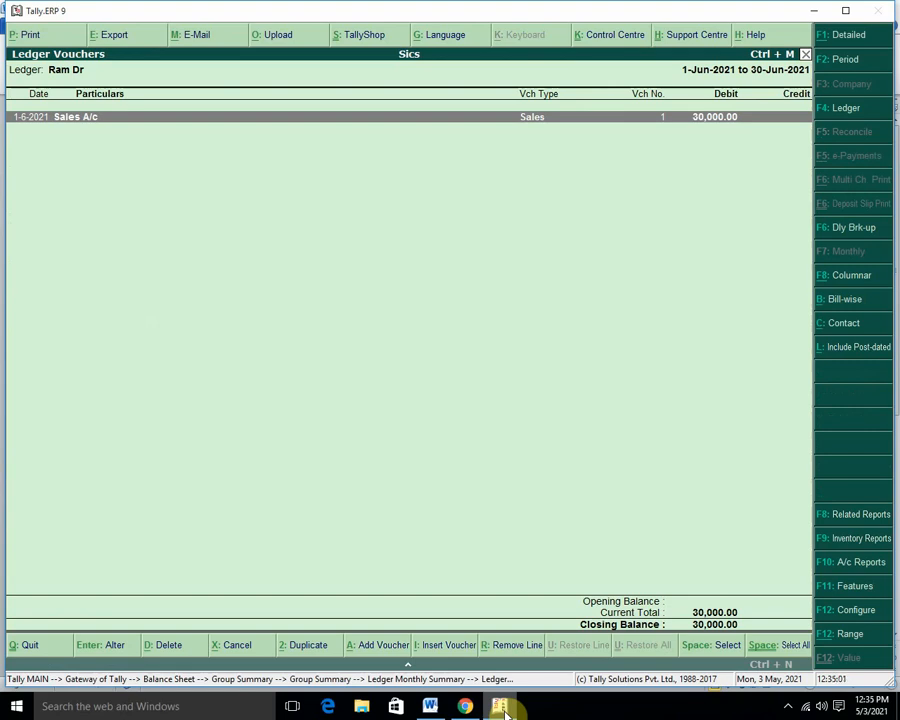
{"action": "key", "text": "Escape"}
{"action": "key", "text": "Escape"}
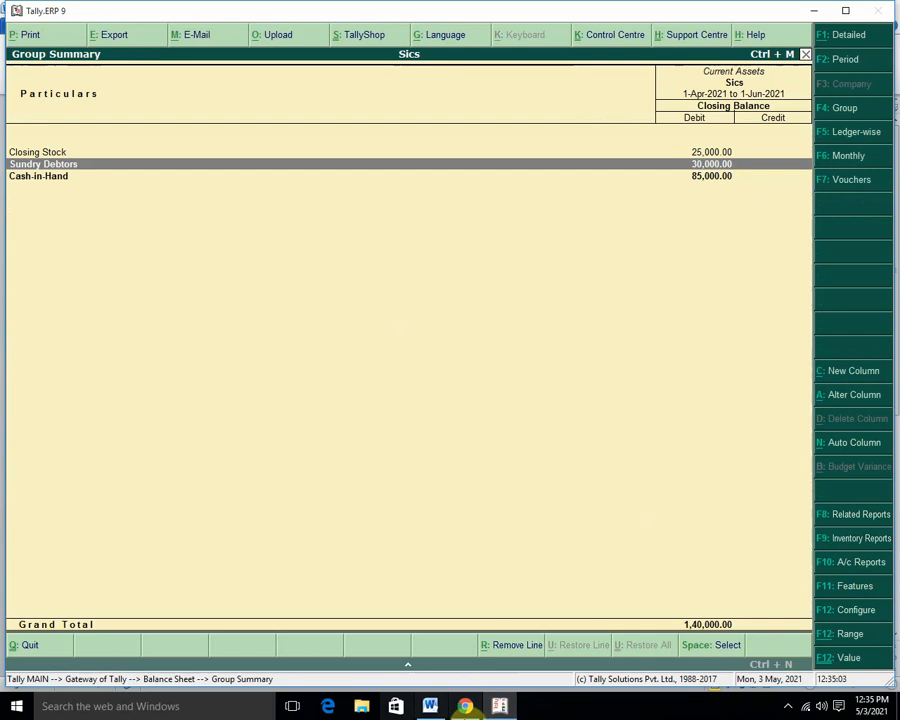
Step: Review the sales order cases in the Word notes, and return to the Gateway of Tally
{"action": "left_click", "coordinate": [430, 706]}
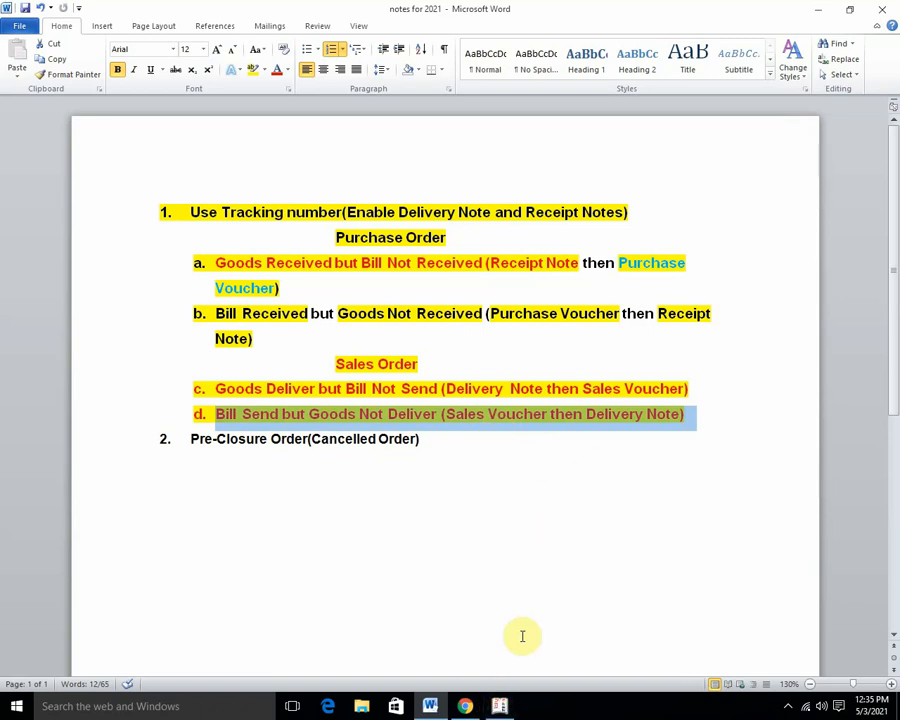
{"action": "left_click", "coordinate": [502, 705]}
{"action": "key", "text": "Escape"}
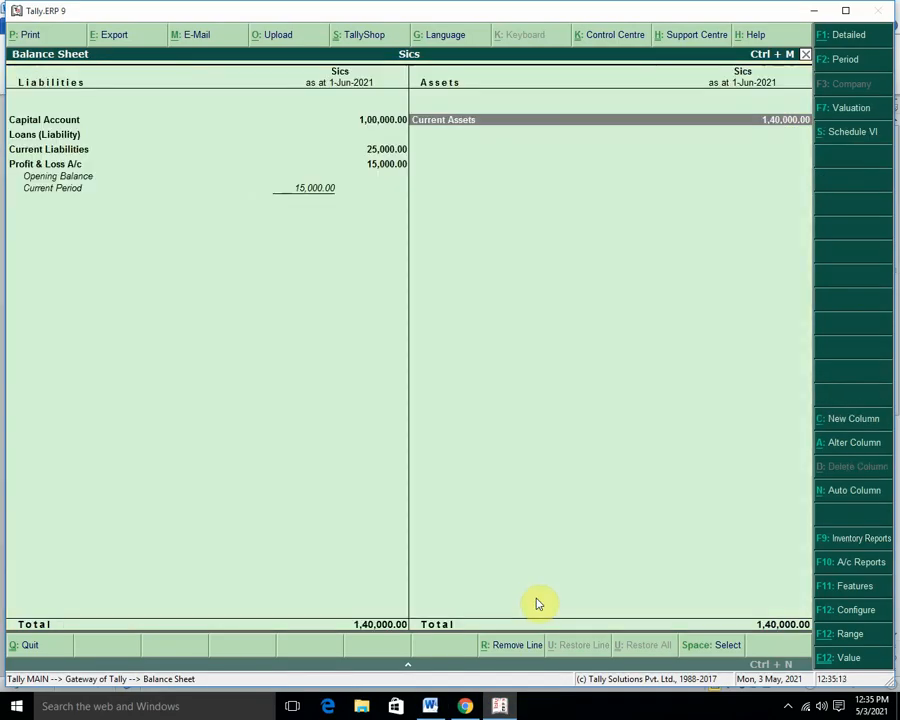
{"action": "key", "text": "Escape"}
Step: Start a new sales accounting voucher and set its date to 1-Jul-2021
{"action": "key", "text": "Up"}
{"action": "key", "text": "Up"}
{"action": "key", "text": "Up"}
{"action": "key", "text": "Up"}
{"action": "key", "text": "Up"}
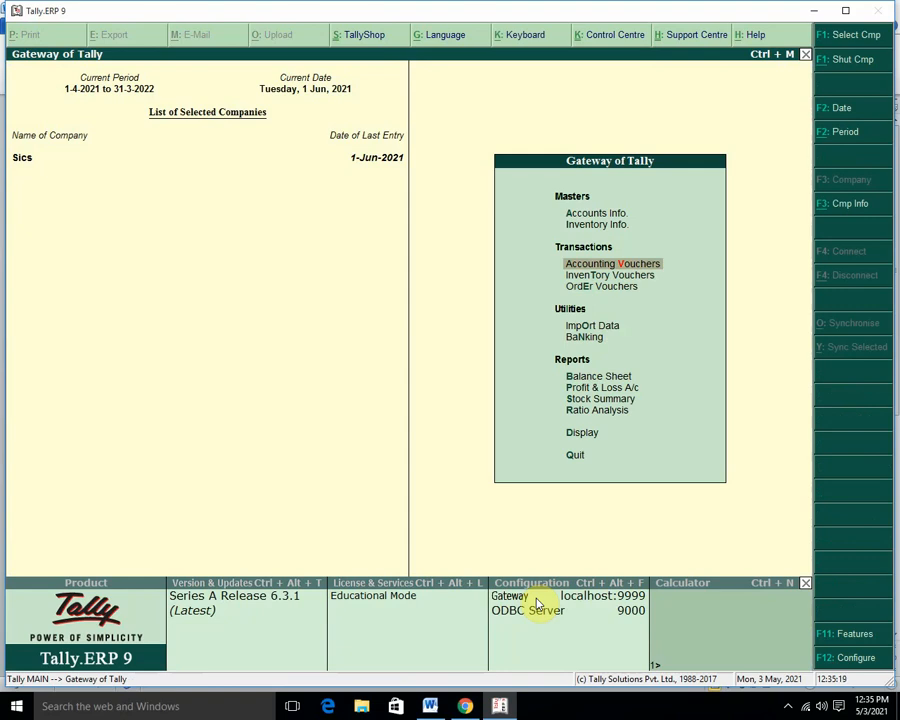
{"action": "key", "text": "Return"}
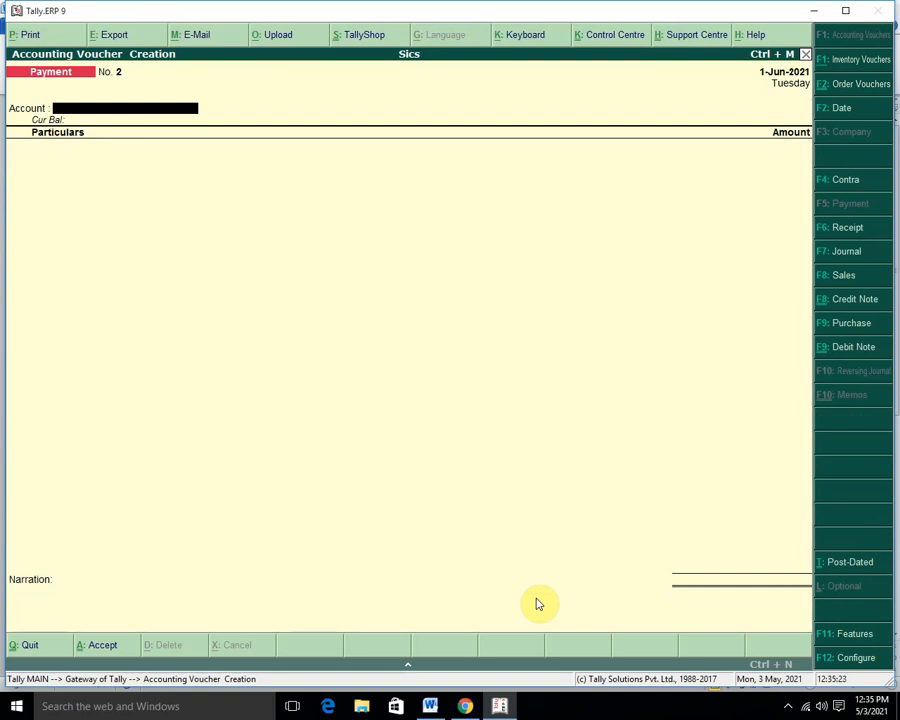
{"action": "key", "text": "F8"}
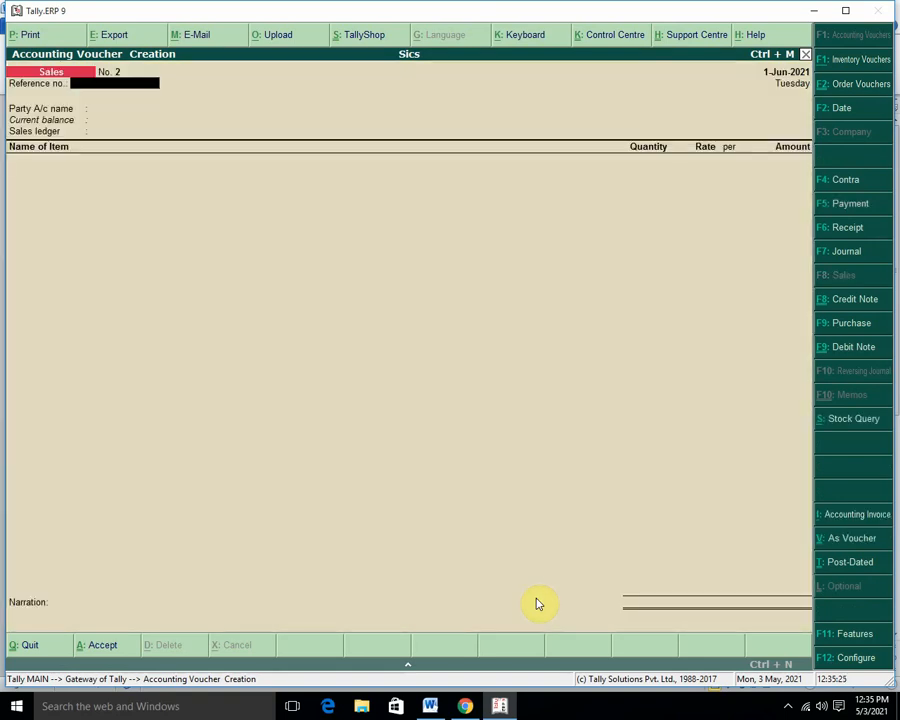
{"action": "key", "text": "F2"}
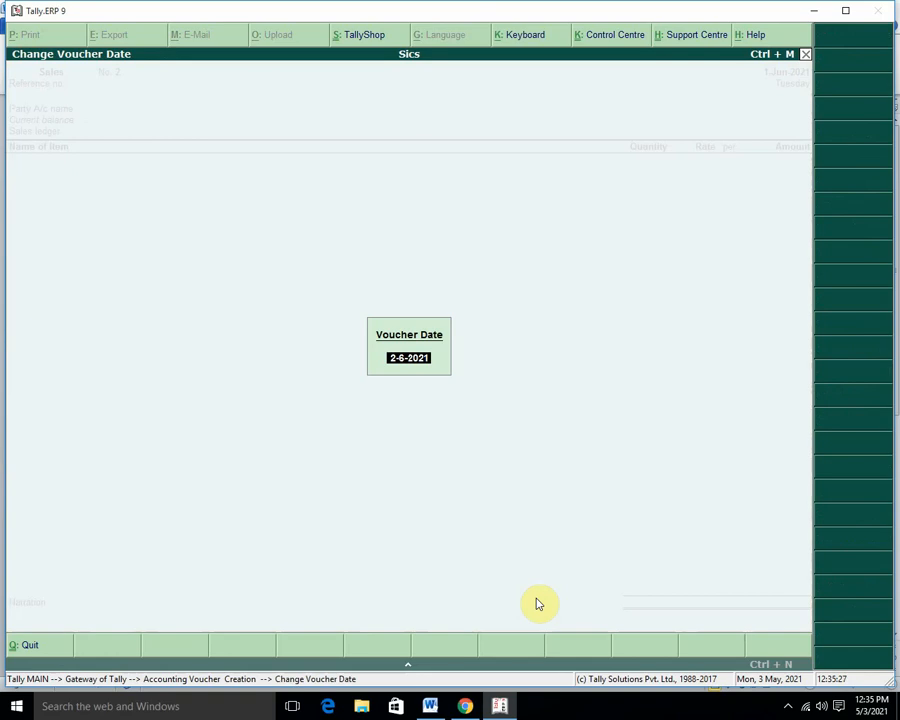
{"action": "type", "text": "1 jul"}
{"action": "key", "text": "Return"}
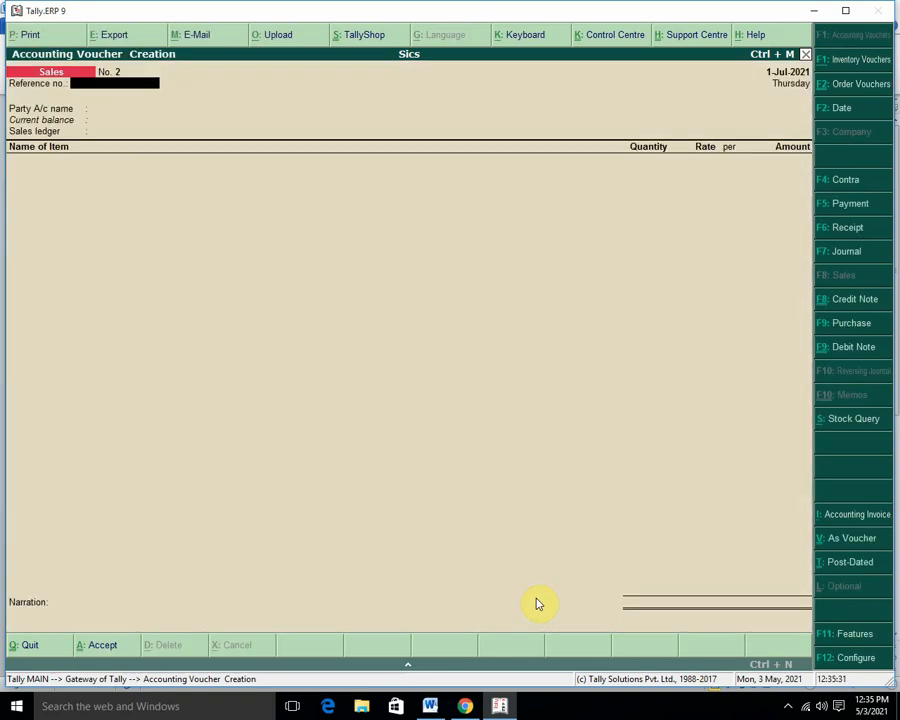
Step: Enter reference number 21 and choose the debtor's ledger as the party account
{"action": "type", "text": "21"}
{"action": "key", "text": "Return"}
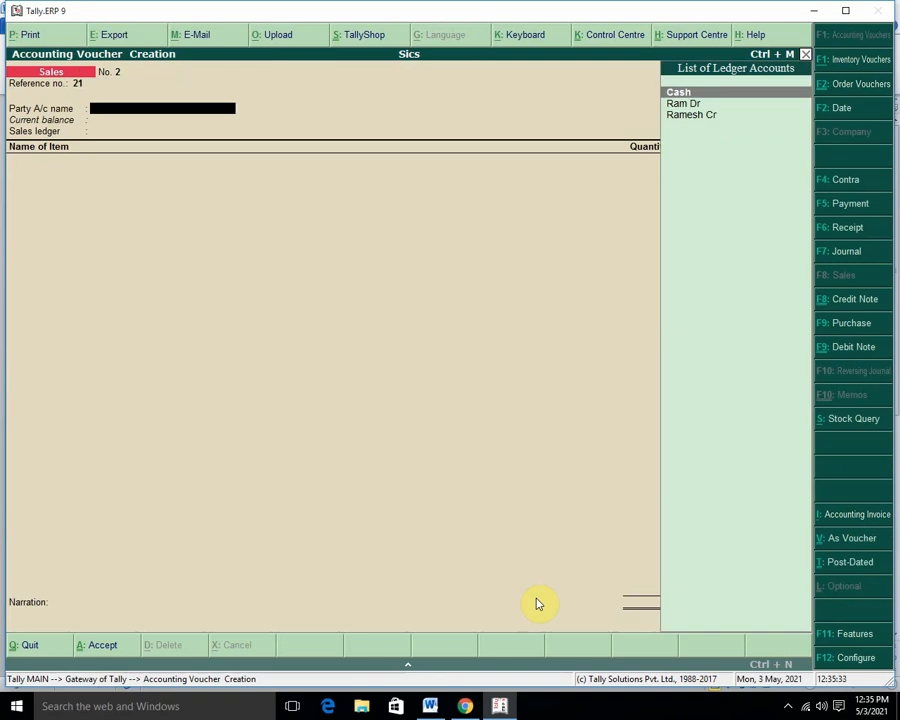
{"action": "key", "text": "Down"}
{"action": "key", "text": "Return"}
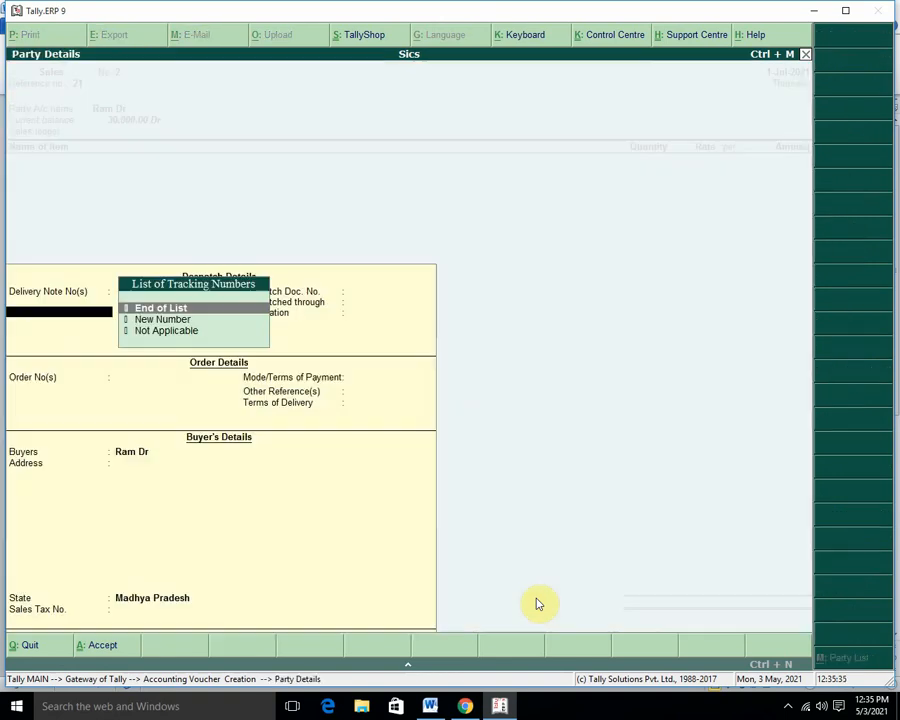
Step: Leave the delivery note numbers blank and link the sales voucher to the outstanding order dated 1-Jun-2021
{"action": "key", "text": "Return"}
{"action": "key", "text": "Return"}
{"action": "key", "text": "Return"}
{"action": "key", "text": "Return"}
{"action": "key", "text": "Return"}
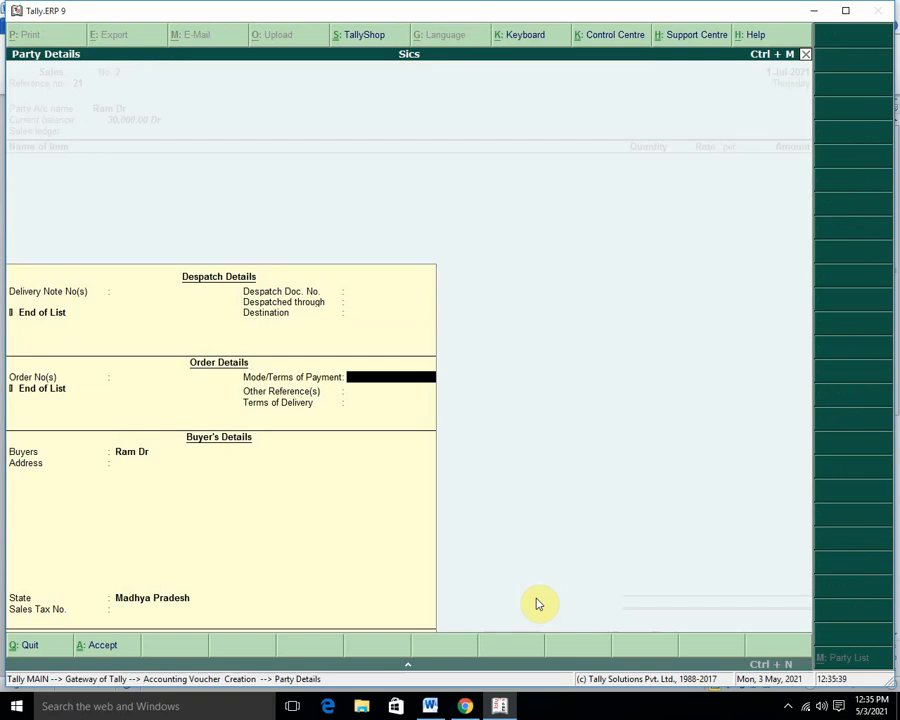
{"action": "key", "text": "BackSpace"}
{"action": "key", "text": "Down"}
{"action": "key", "text": "Down"}
{"action": "key", "text": "Down"}
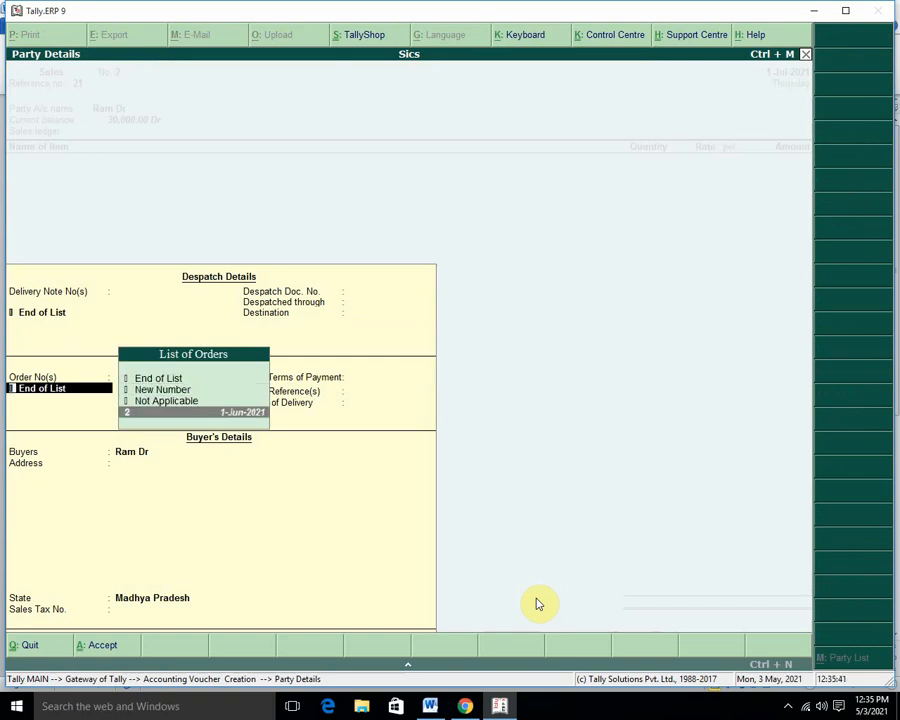
{"action": "key", "text": "Return"}
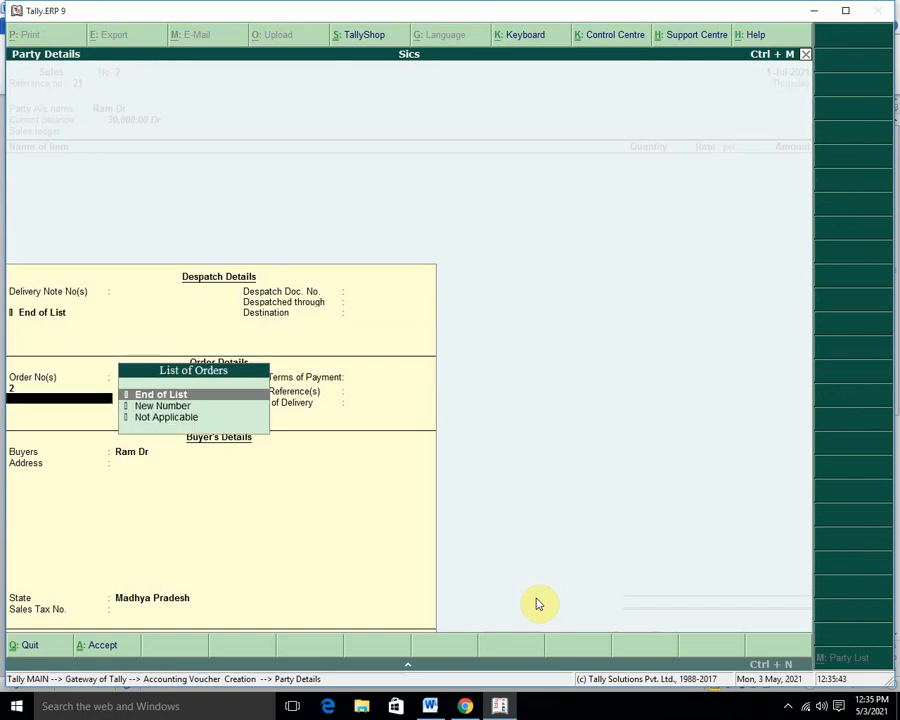
{"action": "key", "text": "Return"}
Step: Accept the remaining party details and the Sales A/c ledger, continuing to the Computer item's allocation
{"action": "key", "text": "Return"}
{"action": "key", "text": "Return"}
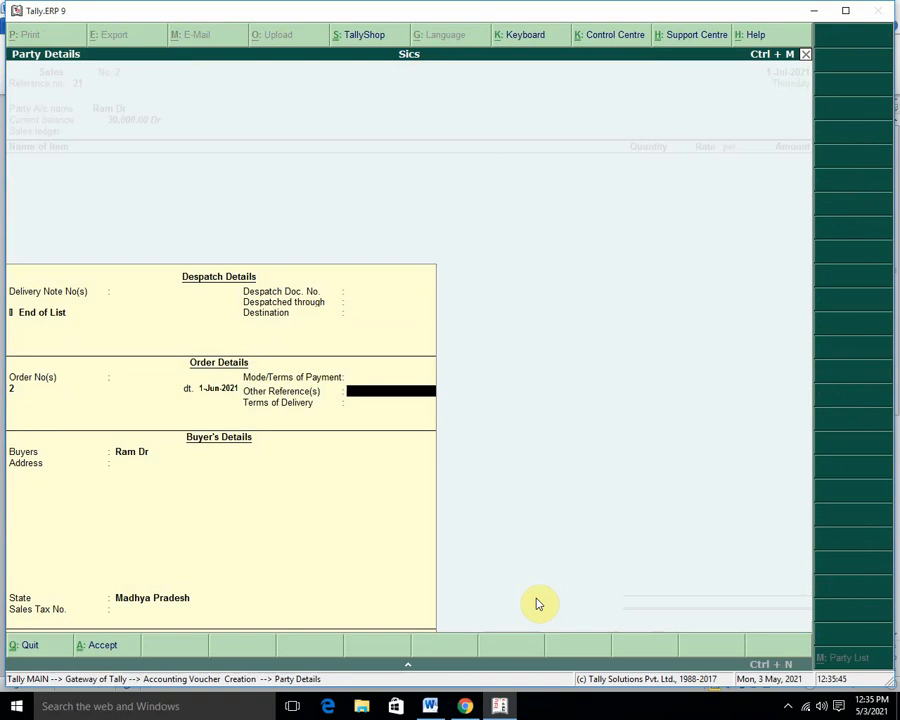
{"action": "key", "text": "Return"}
{"action": "key", "text": "Return"}
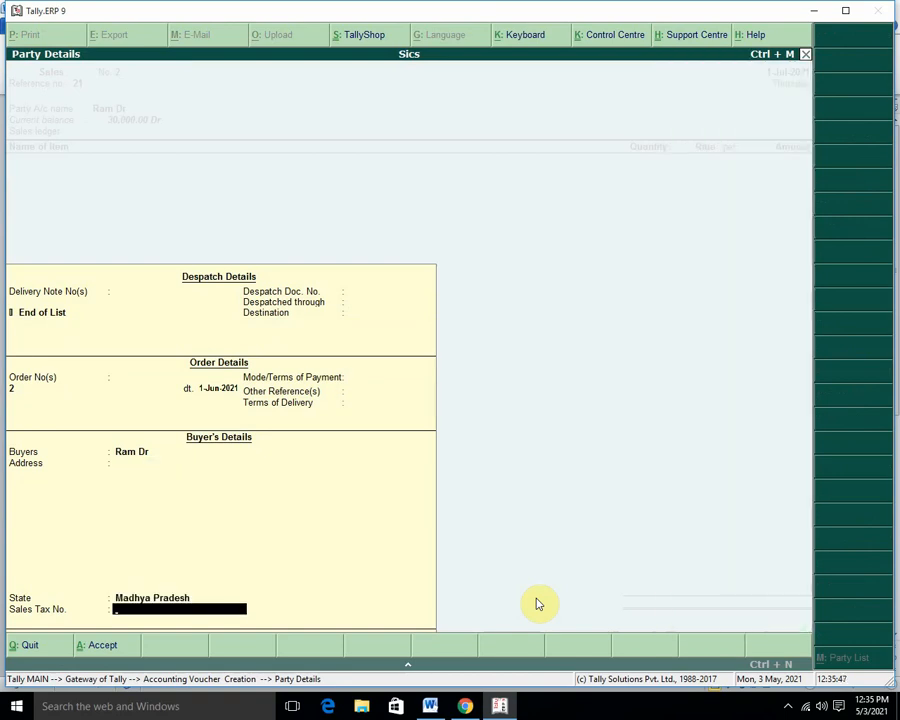
{"action": "key", "text": "Return"}
{"action": "key", "text": "Return"}
{"action": "key", "text": "Return"}
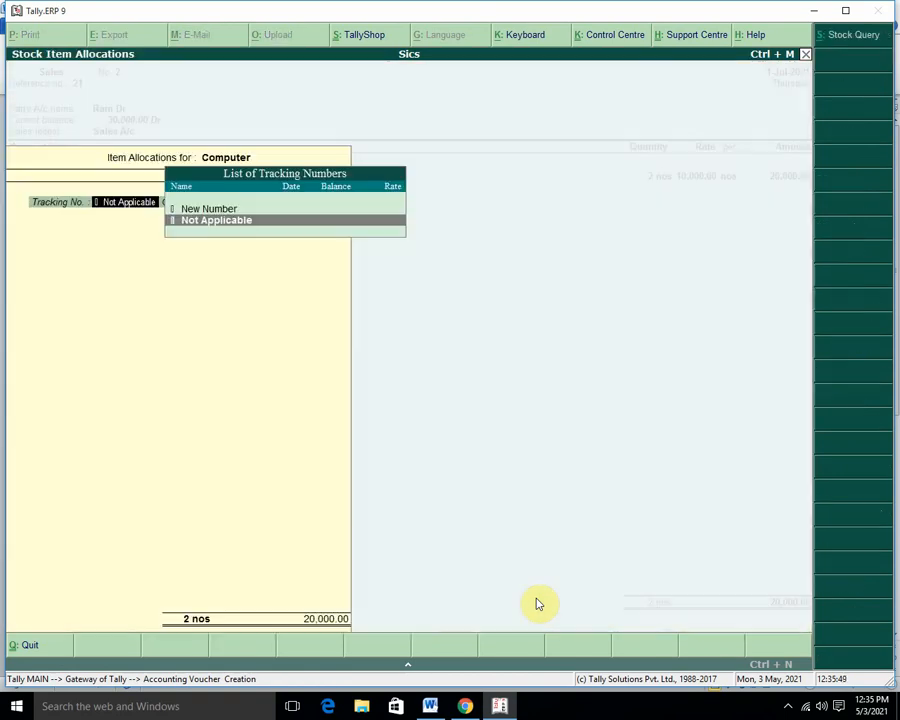
Step: Assign the new tracking number S-5 to the Computer item's allocation
{"action": "key", "text": "Return"}
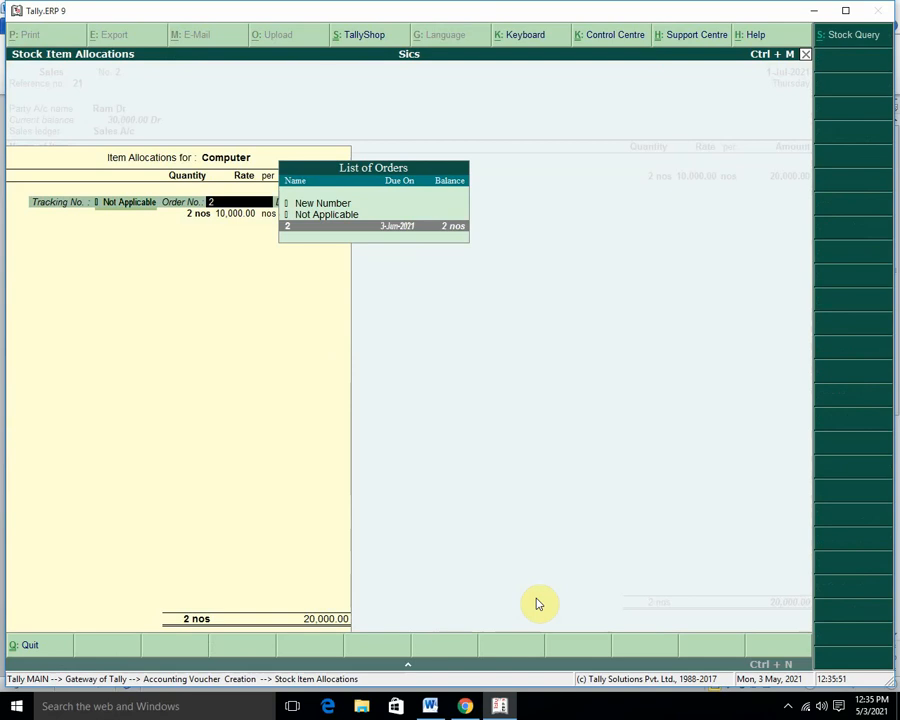
{"action": "key", "text": "Escape"}
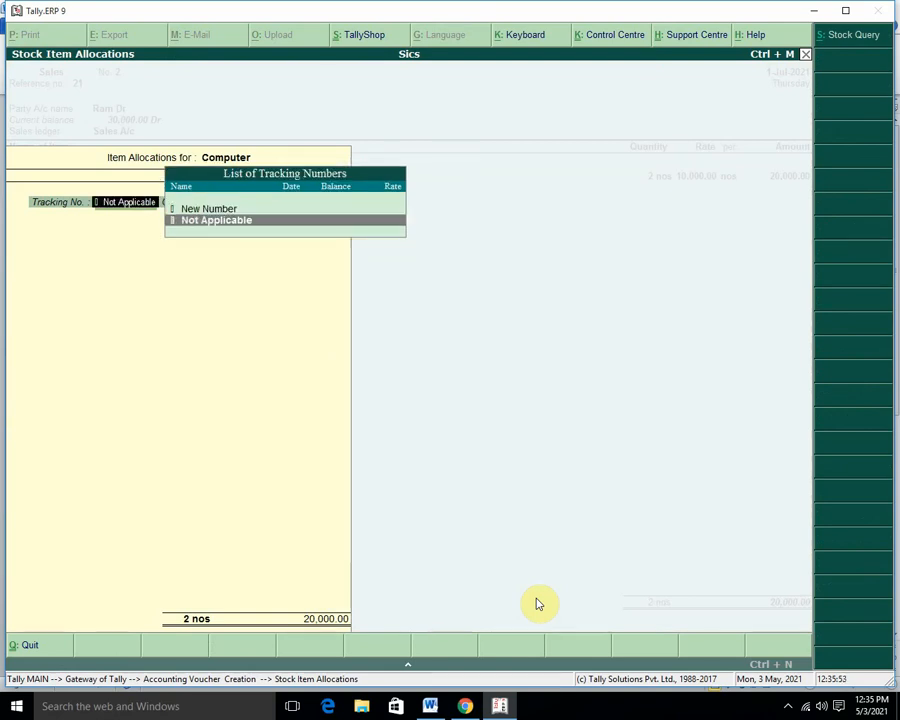
{"action": "key", "text": "Up"}
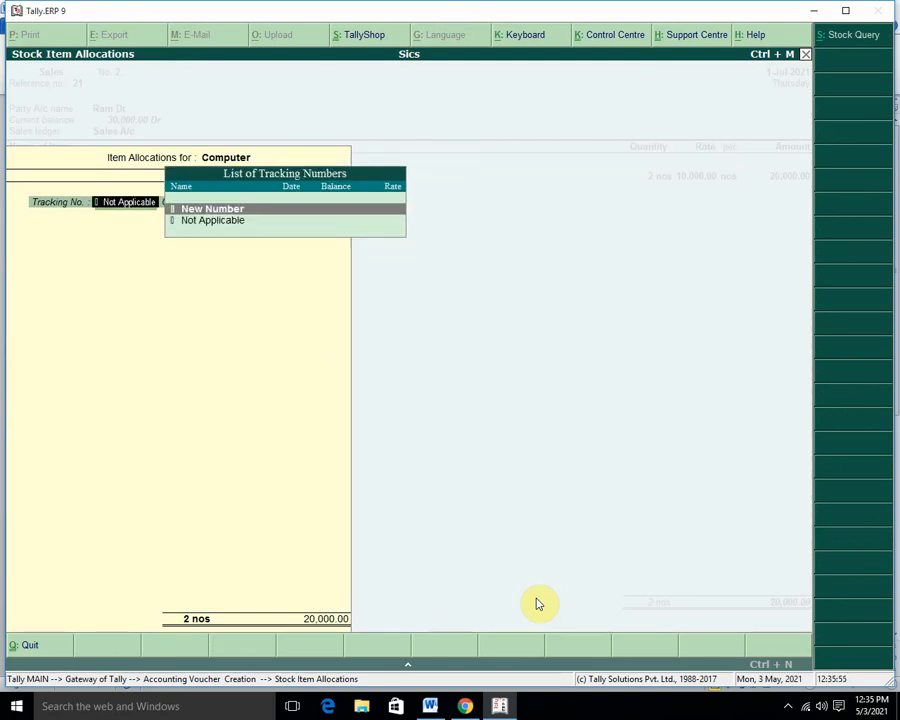
{"action": "key", "text": "Return"}
{"action": "type", "text": "S="}
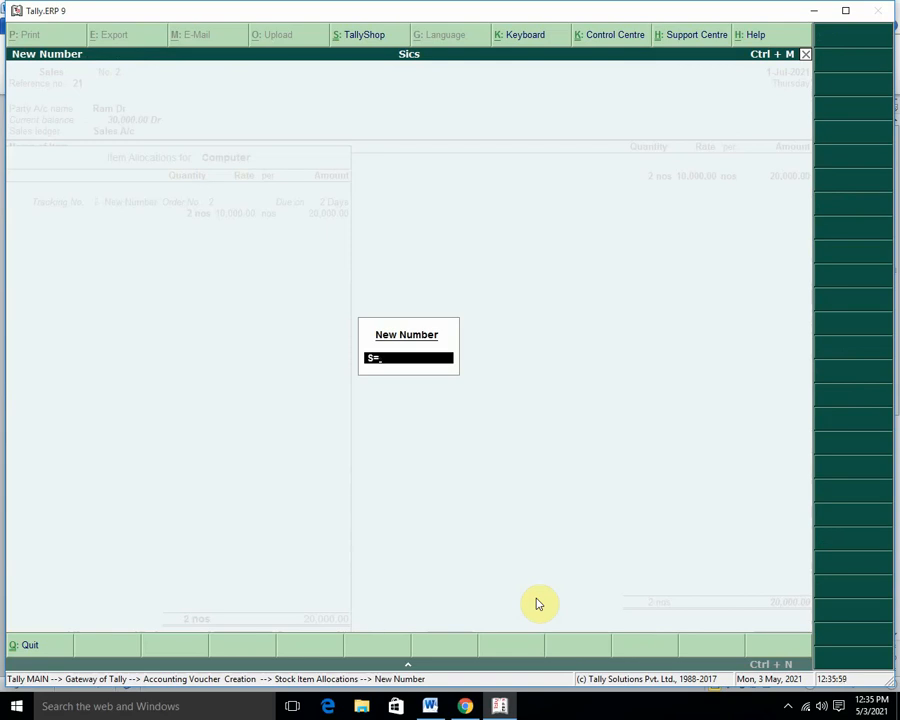
{"action": "key", "text": "BackSpace"}
{"action": "type", "text": "-5"}
{"action": "key", "text": "Return"}
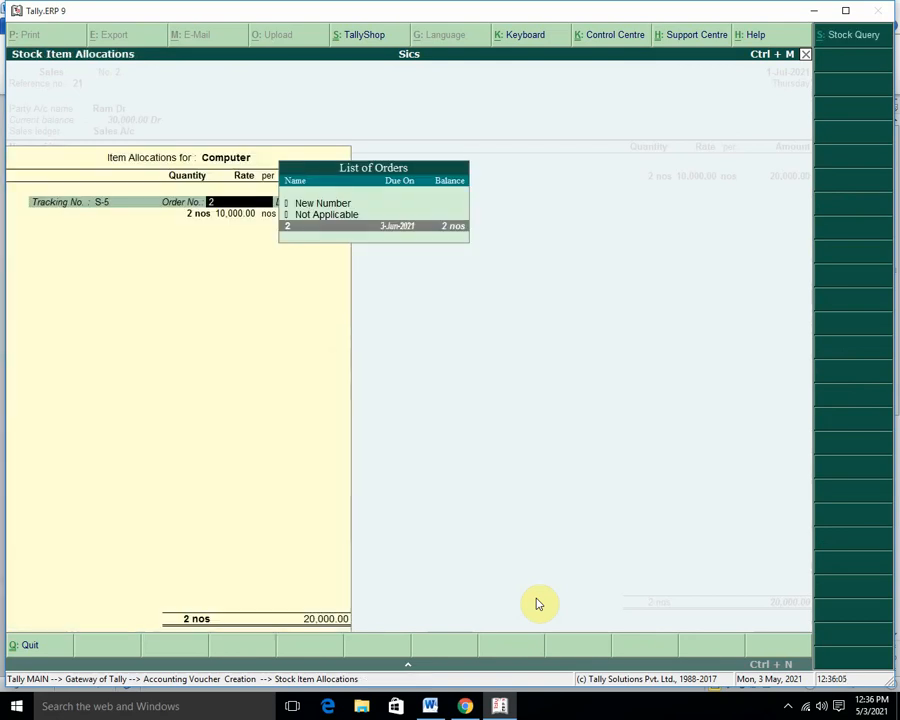
Step: Accept the Computer allocation of 2 nos at 10,000.00 and save the sales voucher without a narration
{"action": "key", "text": "Return"}
{"action": "key", "text": "Return"}
{"action": "key", "text": "Return"}
{"action": "key", "text": "Return"}
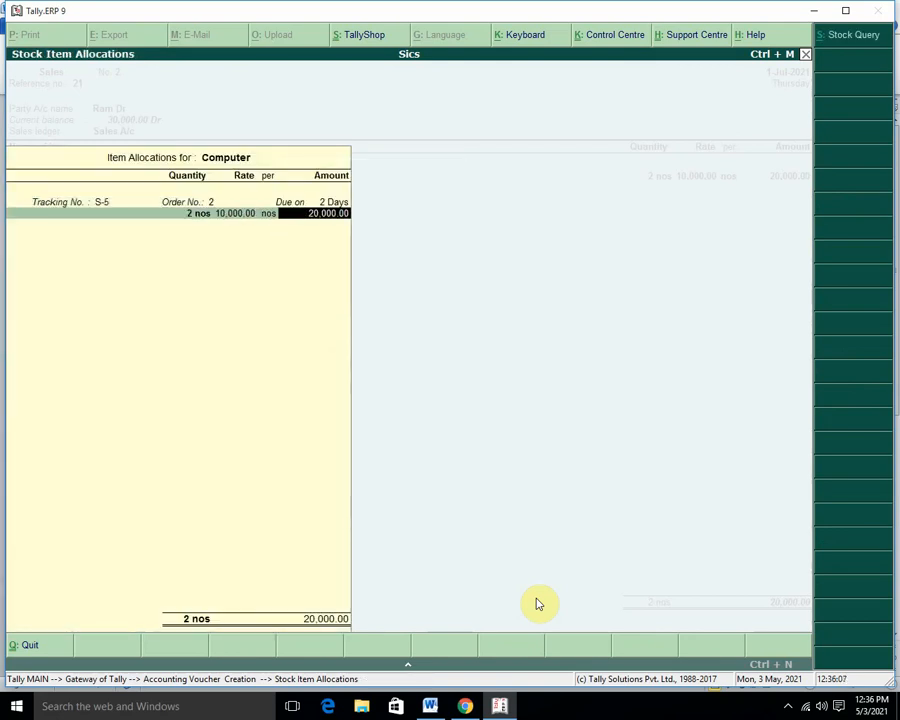
{"action": "key", "text": "Return"}
{"action": "key", "text": "Return"}
{"action": "key", "text": "Return"}
{"action": "key", "text": "Return"}
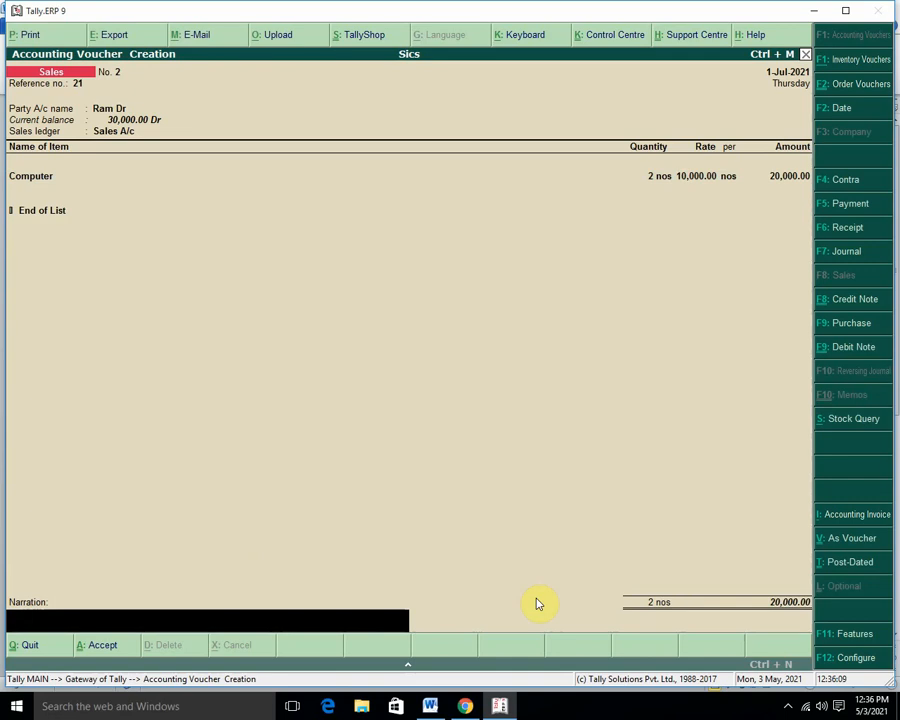
{"action": "key", "text": "Return"}
{"action": "key", "text": "Return"}
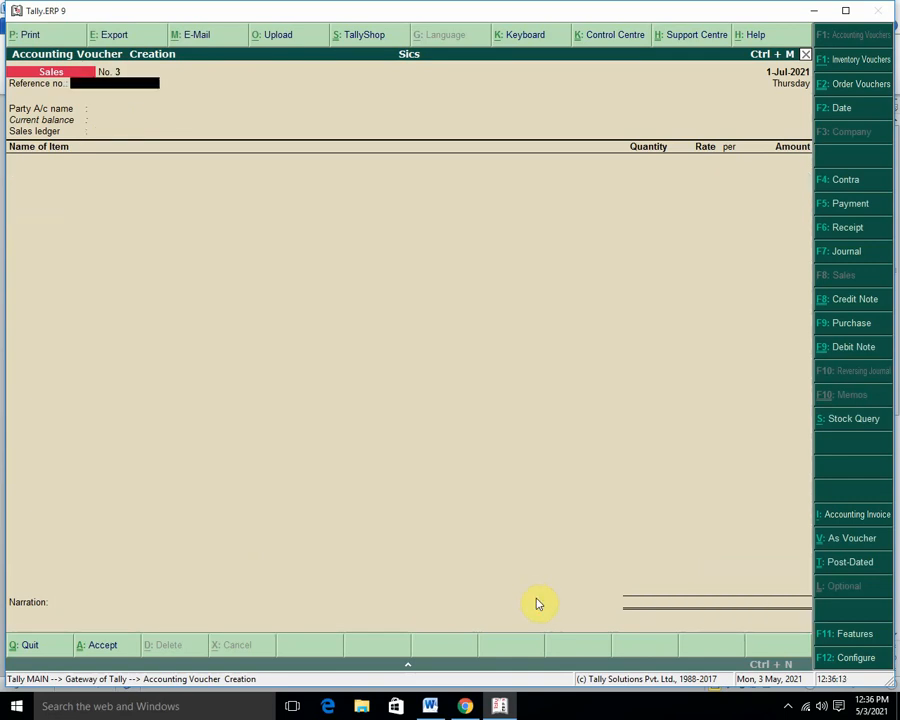
Step: Leave sales voucher entry and open the balance sheet's Current Assets group summary
{"action": "key", "text": "Escape"}
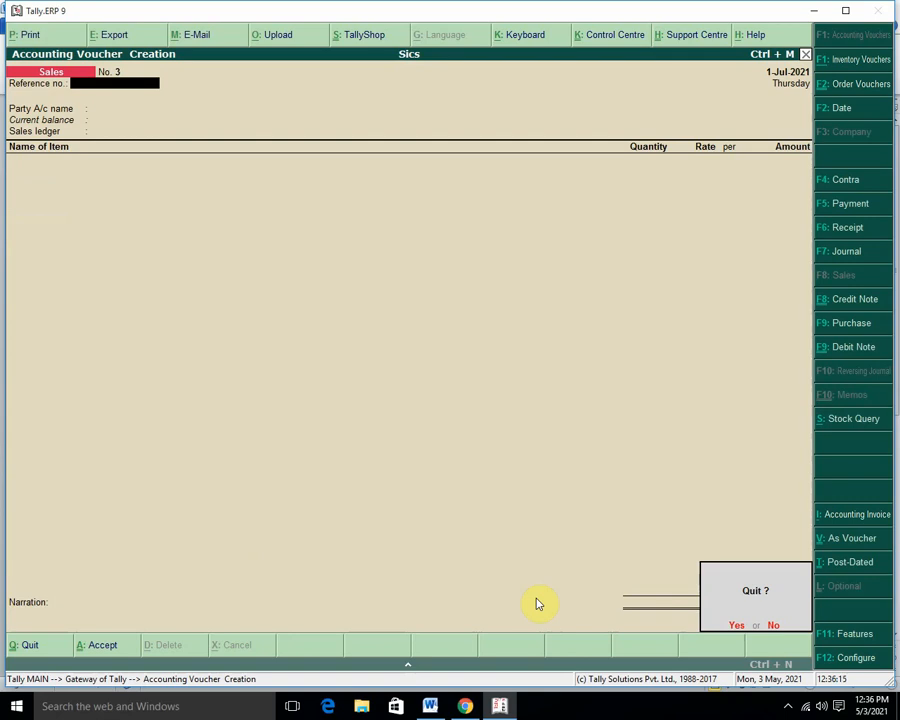
{"action": "key", "text": "Return"}
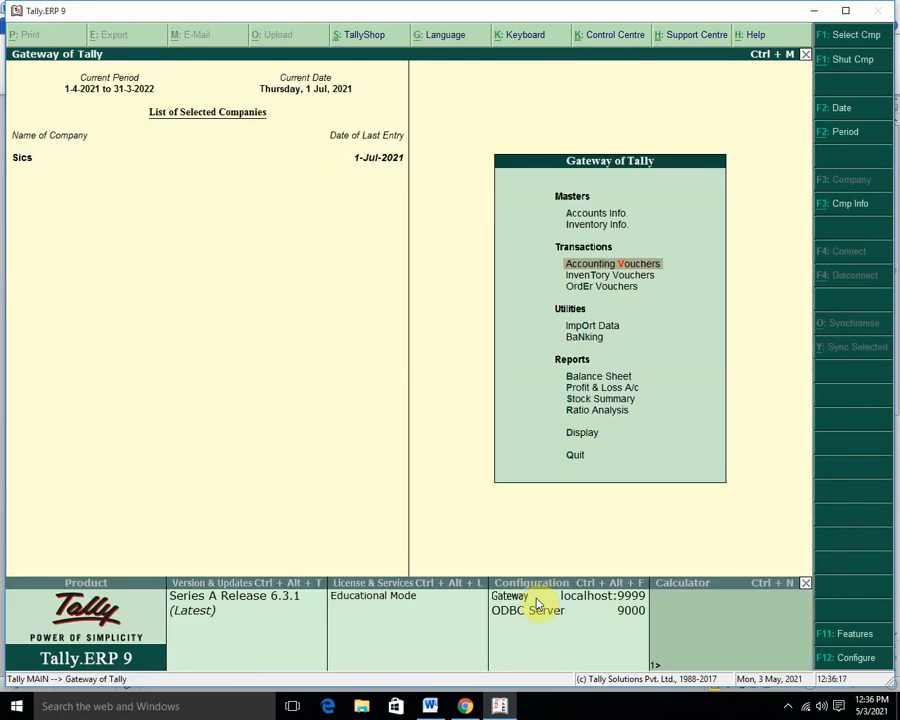
{"action": "key", "text": "Down"}
{"action": "key", "text": "Down"}
{"action": "key", "text": "Down"}
{"action": "key", "text": "Down"}
{"action": "key", "text": "Down"}
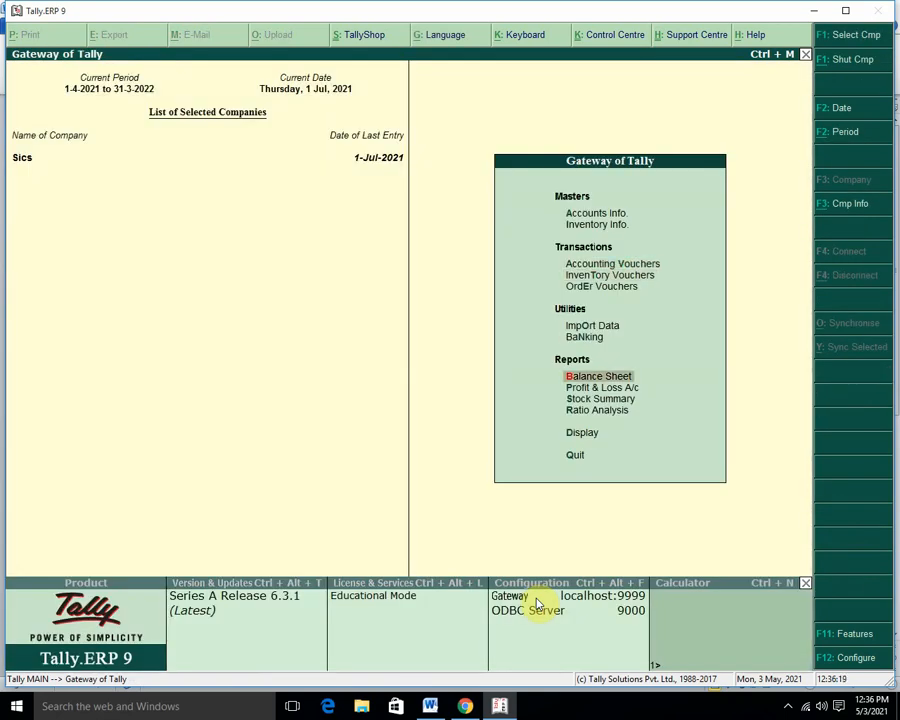
{"action": "key", "text": "Return"}
{"action": "key", "text": "Right"}
{"action": "key", "text": "Return"}
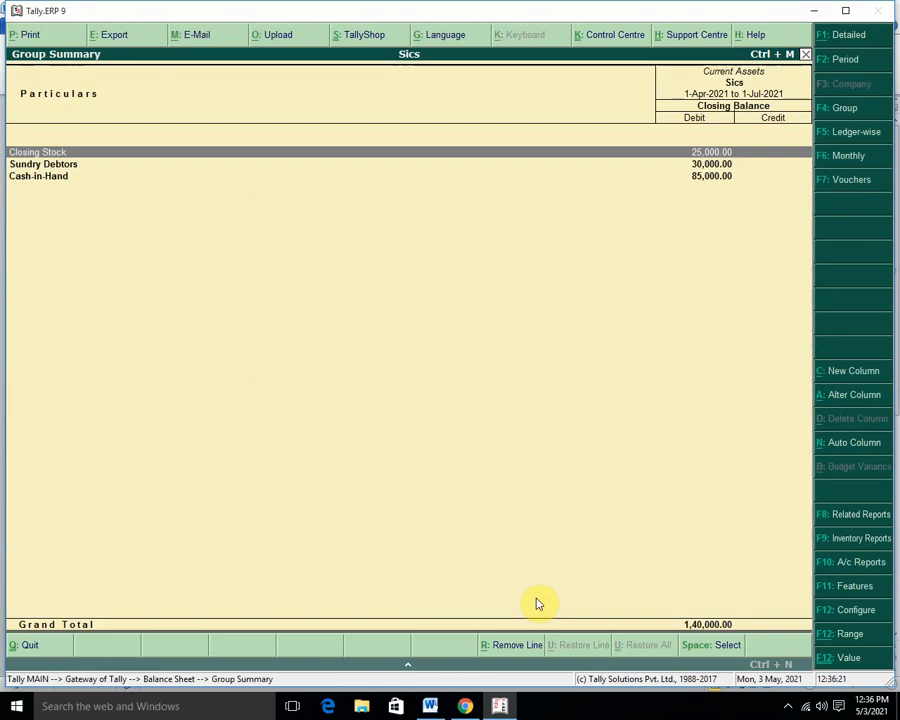
Step: Drill down through Sundry Debtors into Sales Bills to Make to examine the pending sales bills
{"action": "key", "text": "Down"}
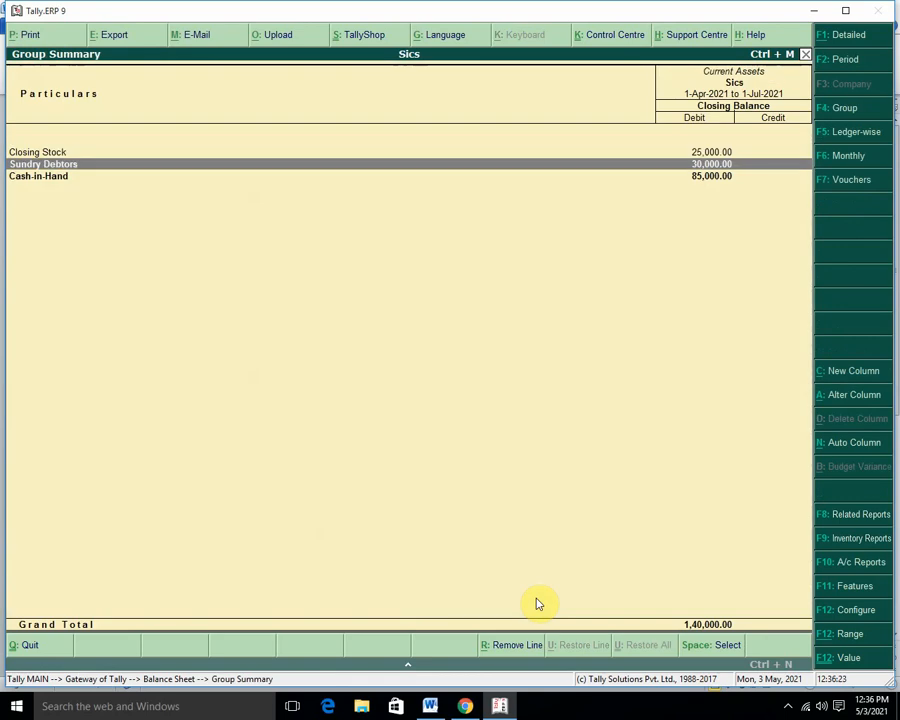
{"action": "key", "text": "Return"}
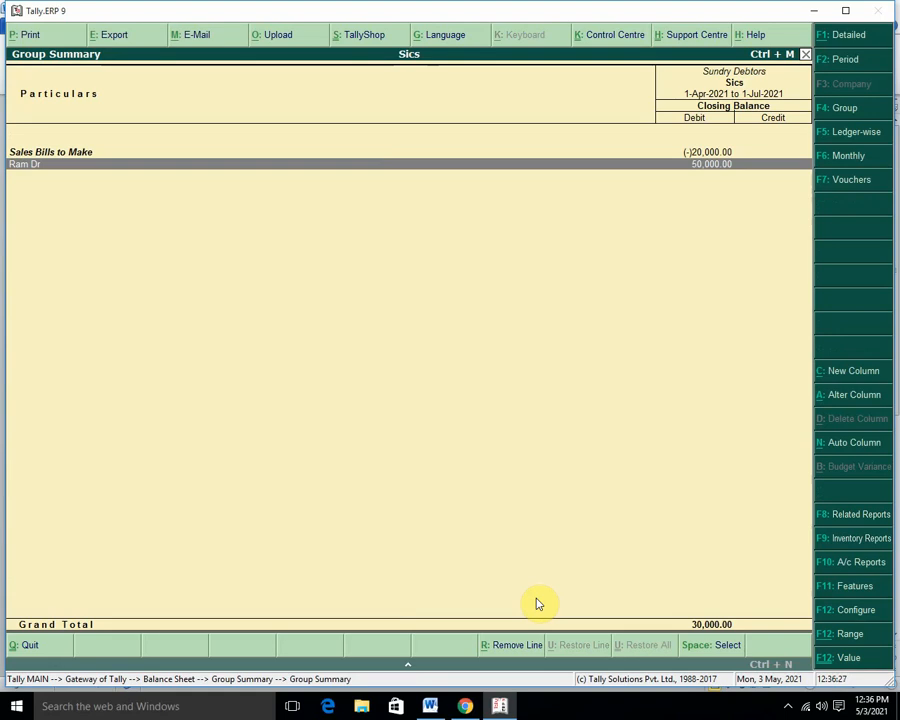
{"action": "key", "text": "Up"}
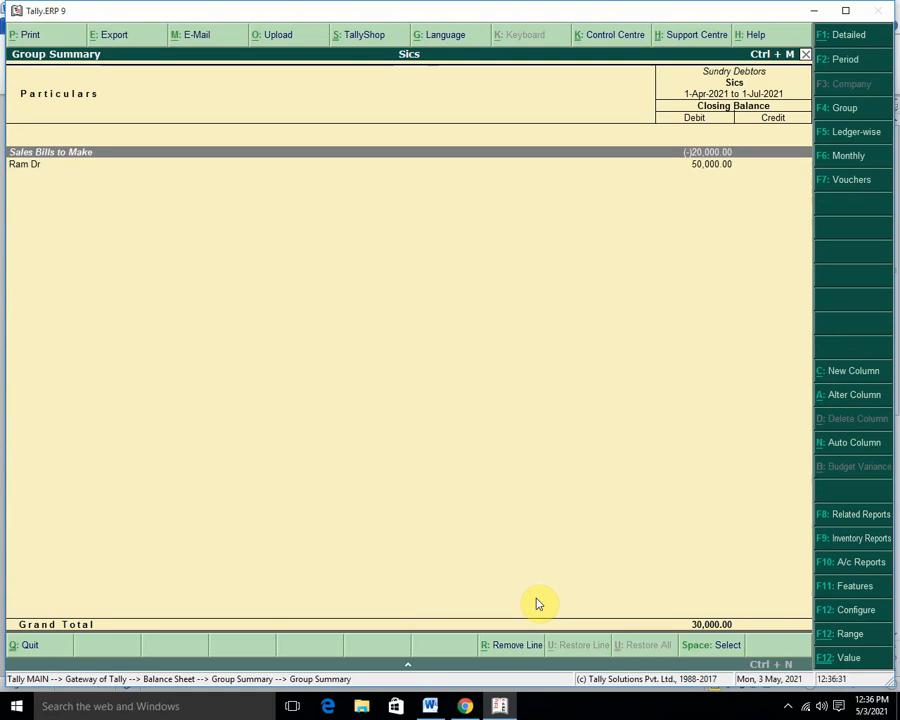
{"action": "key", "text": "Return"}
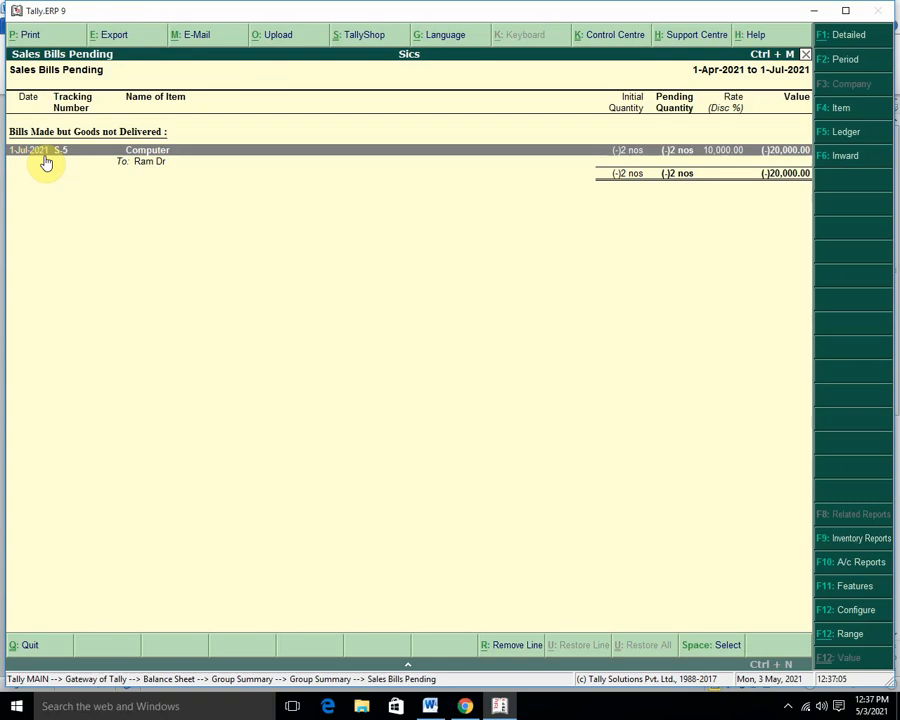
Step: Return from the reports to the Gateway of Tally, review the Word notes on billing before delivery, and switch back to Tally
{"action": "key", "text": "Escape"}
{"action": "key", "text": "Escape"}
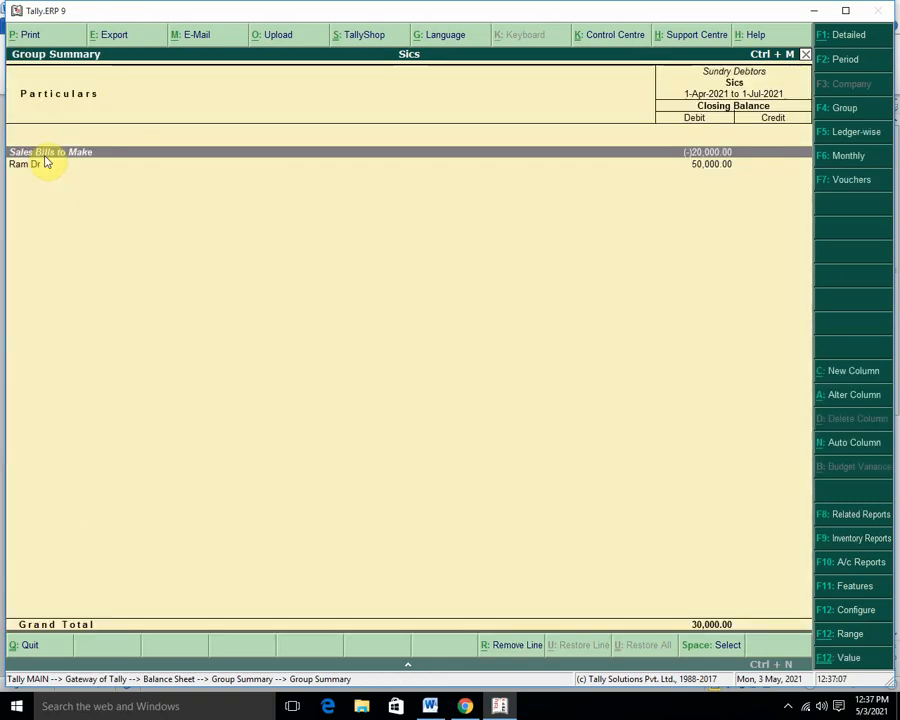
{"action": "key", "text": "Escape"}
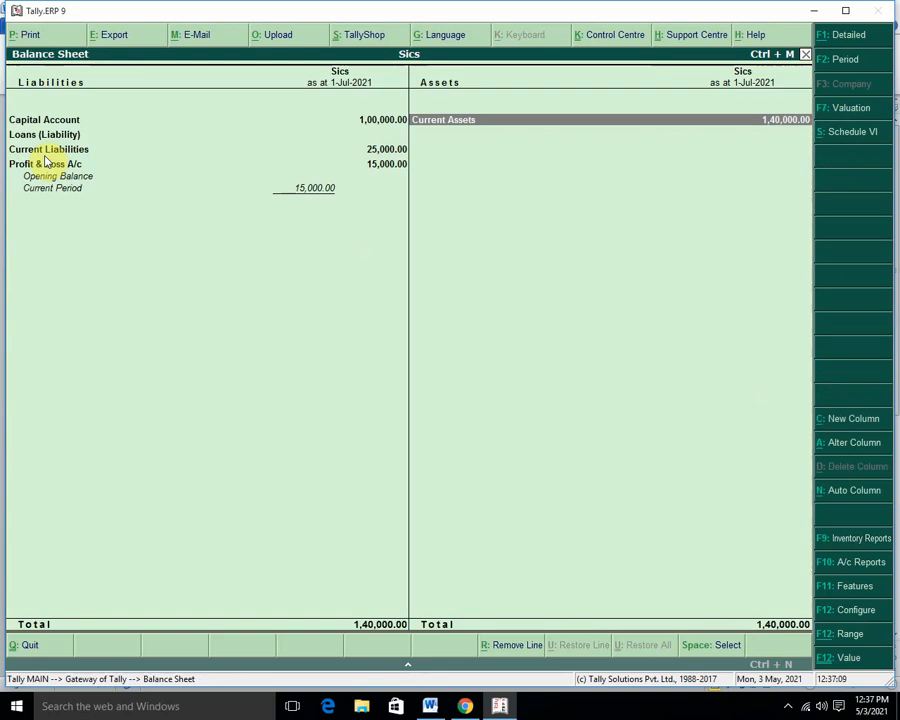
{"action": "key", "text": "Escape"}
{"action": "key", "text": "Escape"}
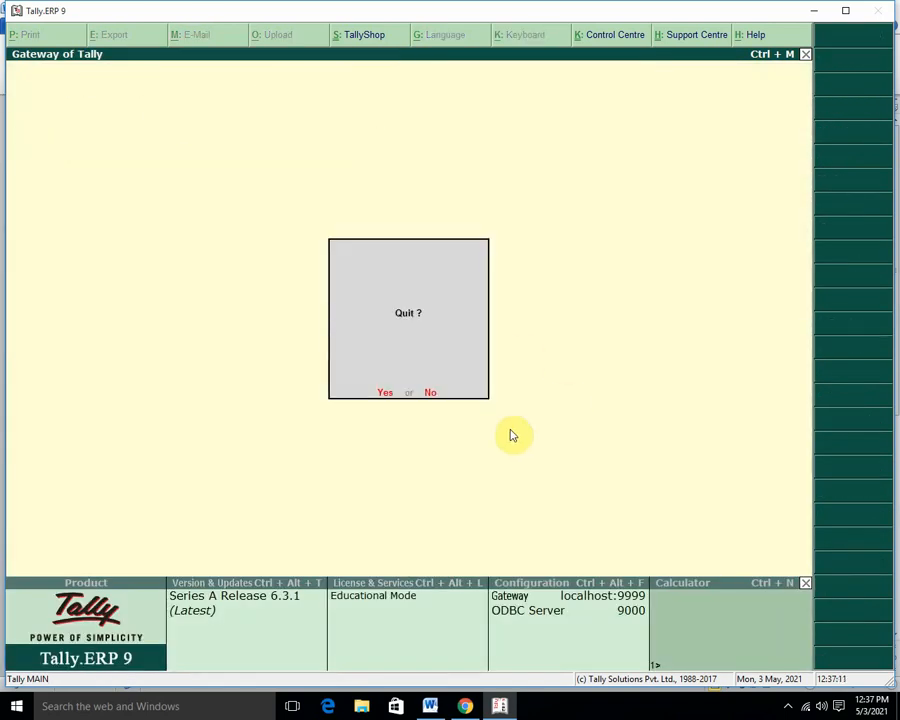
{"action": "key", "text": "n"}
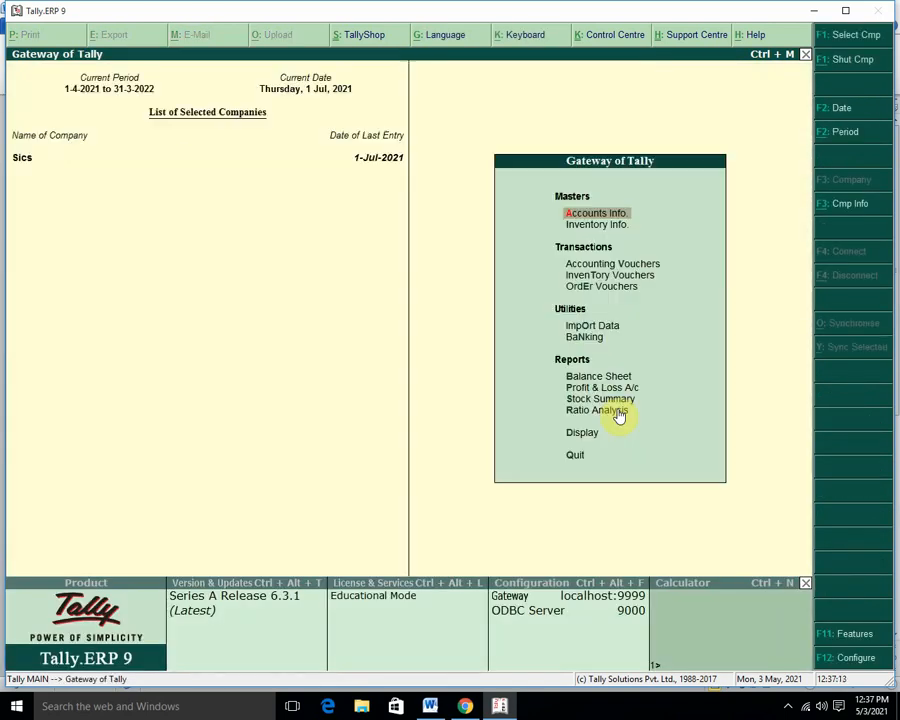
{"action": "left_click", "coordinate": [429, 706]}
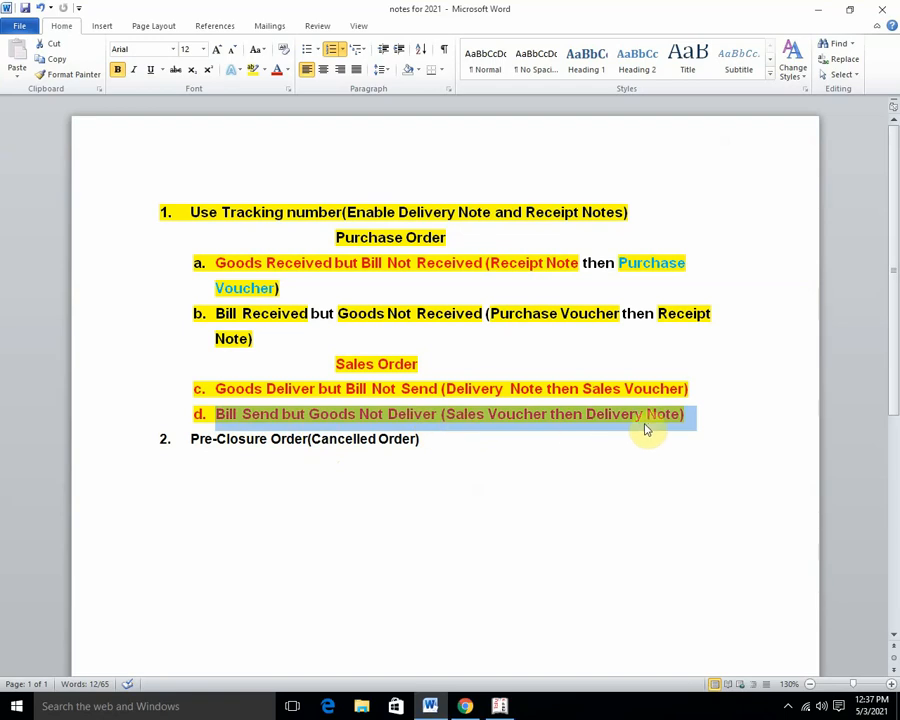
{"action": "left_click", "coordinate": [500, 707]}
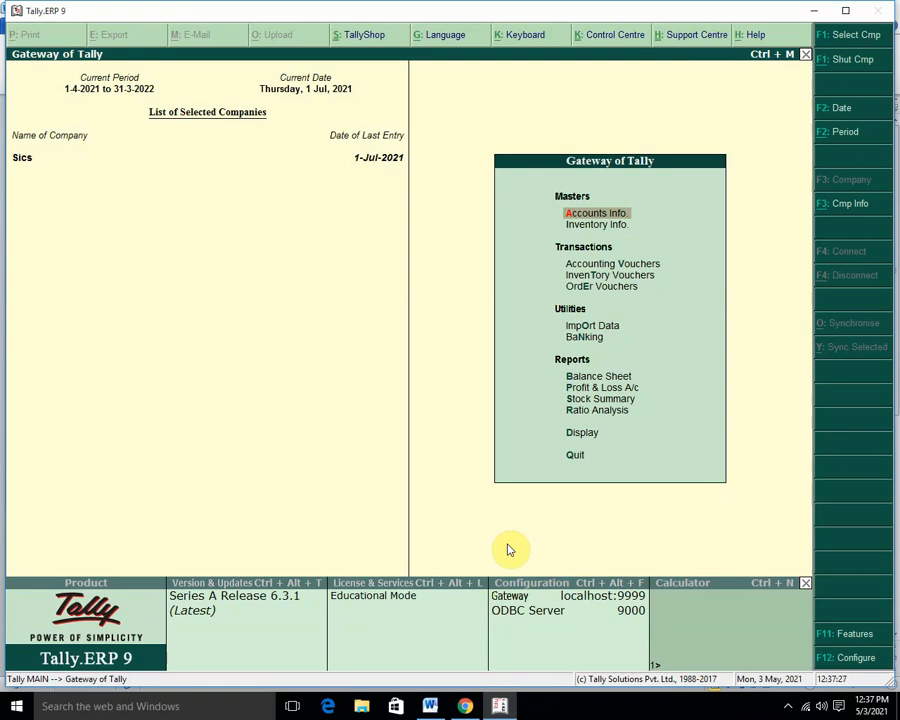
Step: Start a delivery note inventory voucher and date it 1-Aug-2021
{"action": "key", "text": "Down"}
{"action": "key", "text": "Down"}
{"action": "key", "text": "Down"}
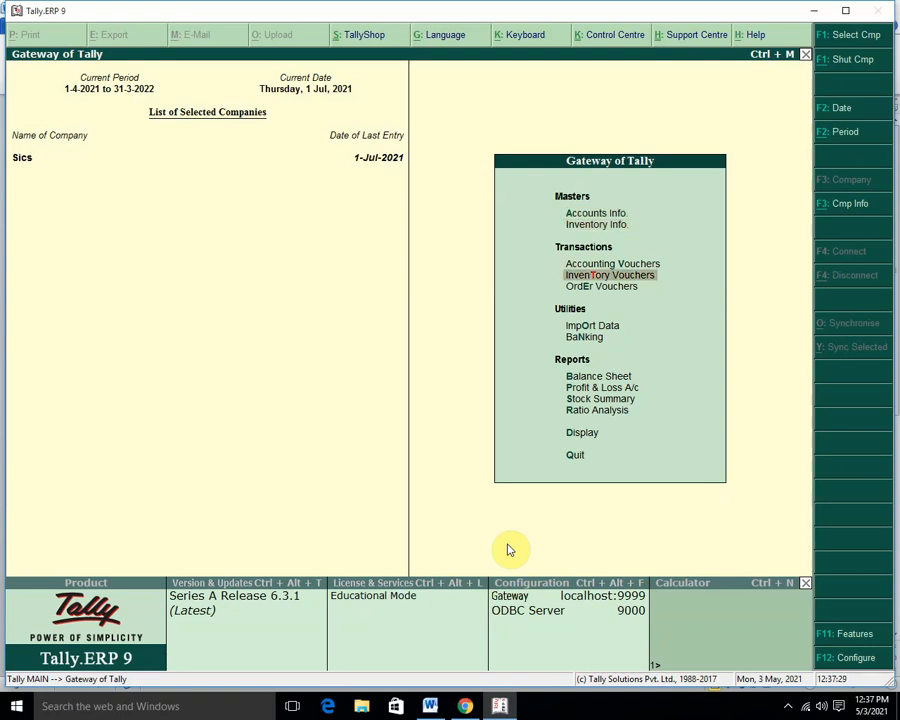
{"action": "left_click", "coordinate": [508, 550]}
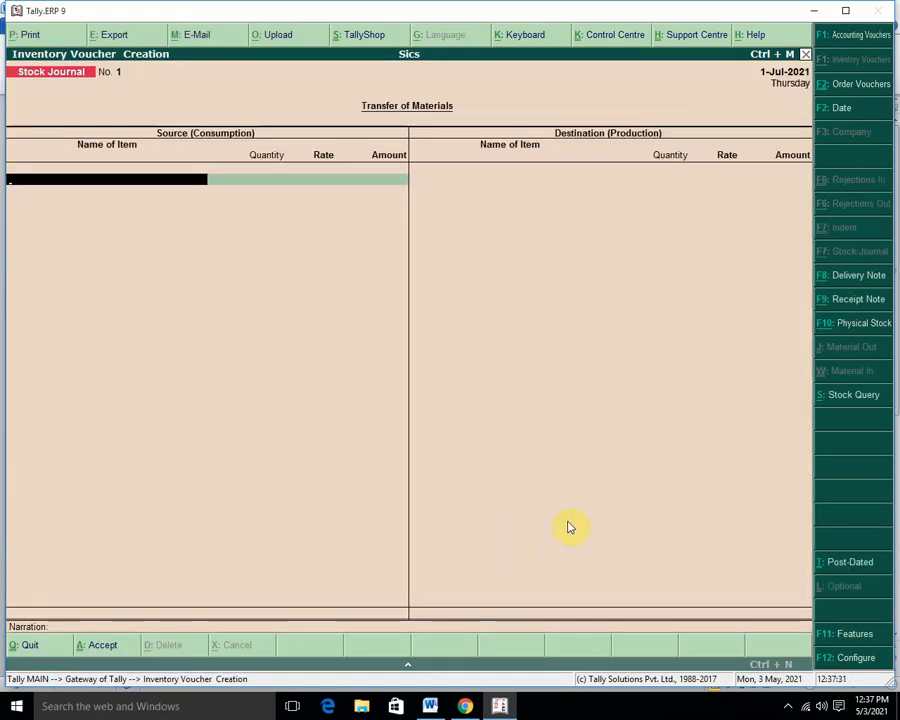
{"action": "left_click", "coordinate": [851, 277]}
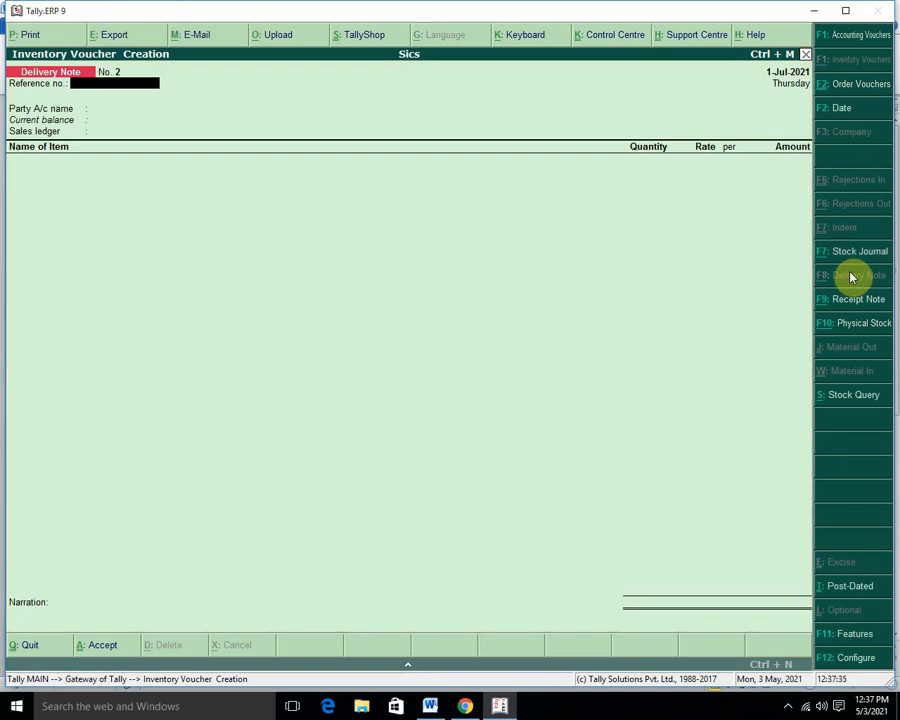
{"action": "key", "text": "F2"}
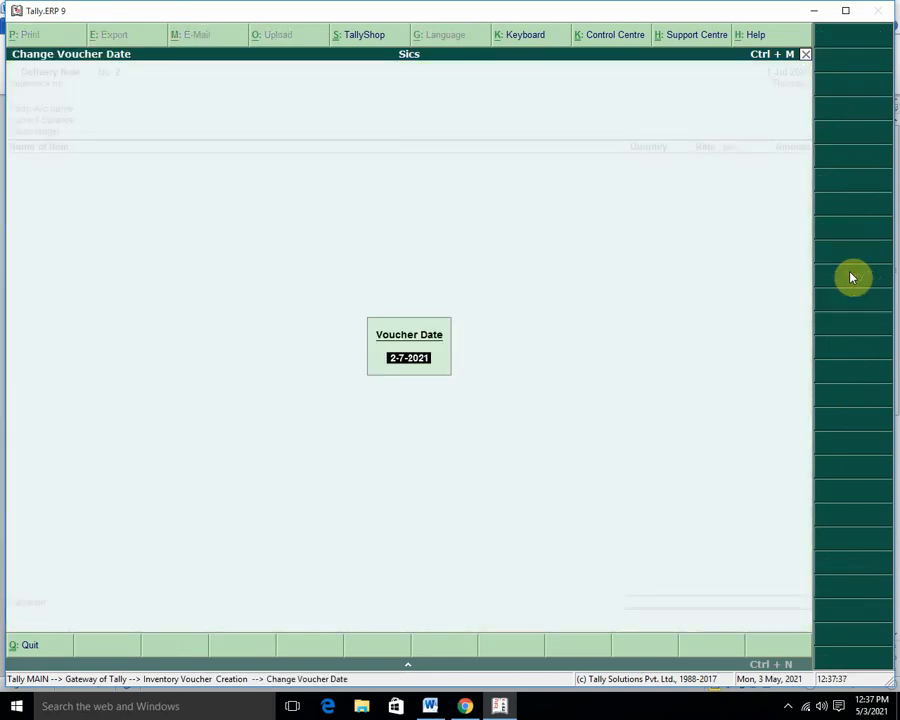
{"action": "type", "text": "au"}
{"action": "key", "text": "Return"}
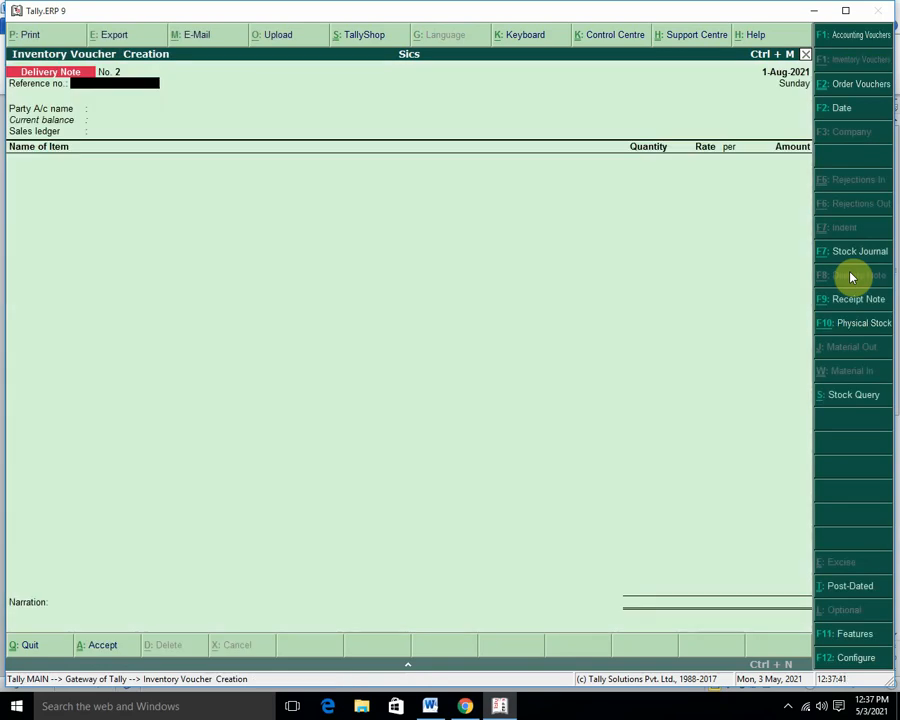
Step: Enter reference number 2 on the delivery note and choose the customer's debtor ledger as the party account
{"action": "type", "text": "2"}
{"action": "key", "text": "Return"}
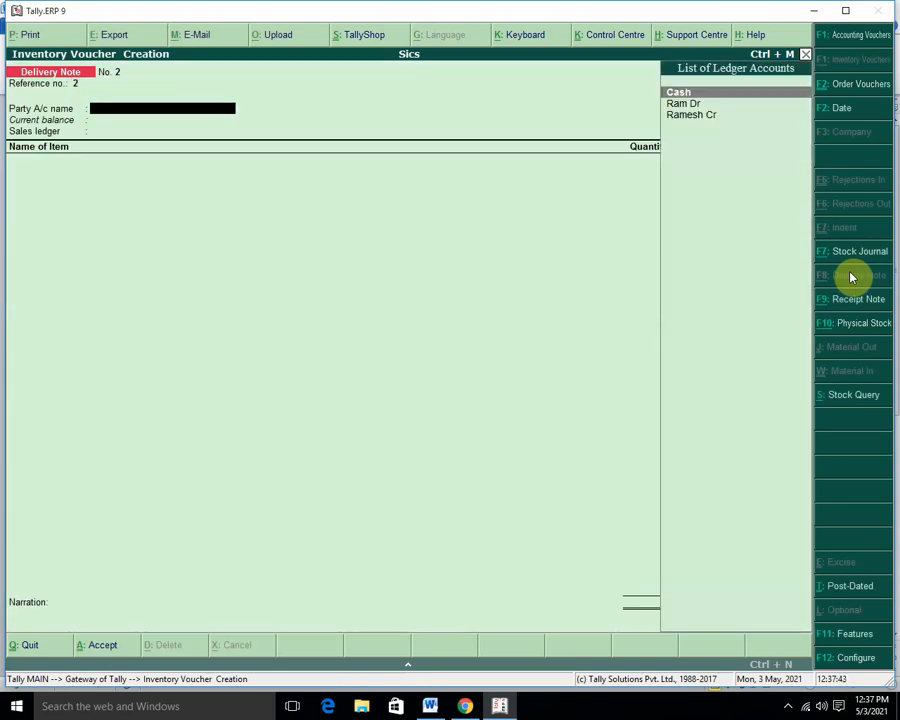
{"action": "key", "text": "Down"}
{"action": "key", "text": "Return"}
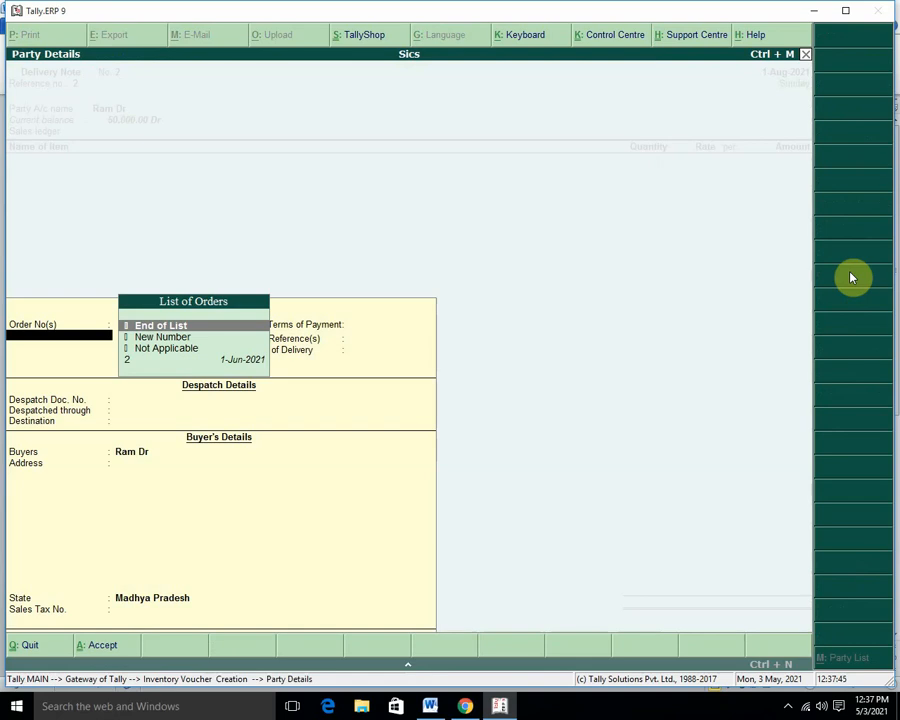
Step: Link the delivery note to the outstanding sales order dated 1-Jun-2021
{"action": "key", "text": "Down"}
{"action": "key", "text": "Down"}
{"action": "key", "text": "Down"}
{"action": "key", "text": "Return"}
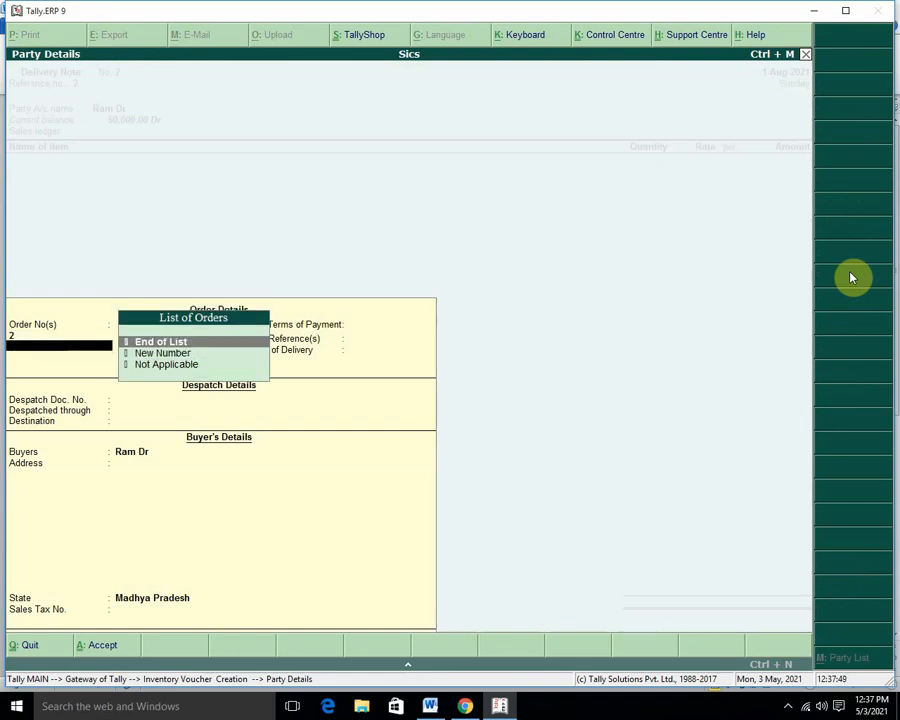
Step: End the order list and accept the delivery note's remaining party details and Sales A/c ledger, up to the Computer item's allocation
{"action": "key", "text": "Return"}
{"action": "key", "text": "Return"}
{"action": "key", "text": "Return"}
{"action": "key", "text": "Return"}
{"action": "key", "text": "Return"}
{"action": "key", "text": "Return"}
{"action": "key", "text": "Return"}
{"action": "key", "text": "Return"}
{"action": "key", "text": "Return"}
{"action": "key", "text": "Return"}
{"action": "key", "text": "Return"}
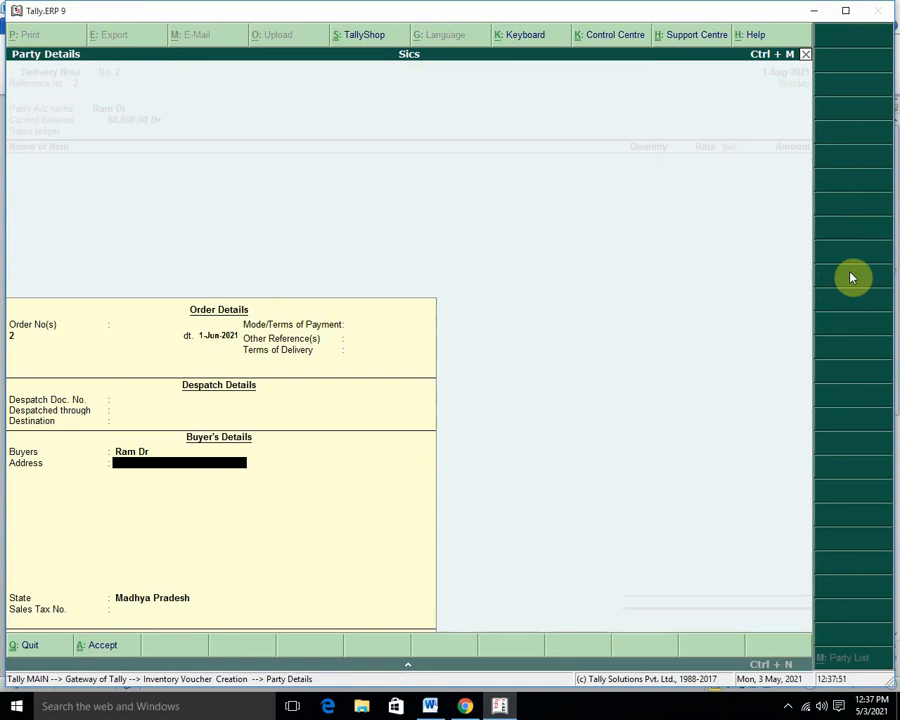
{"action": "key", "text": "Return"}
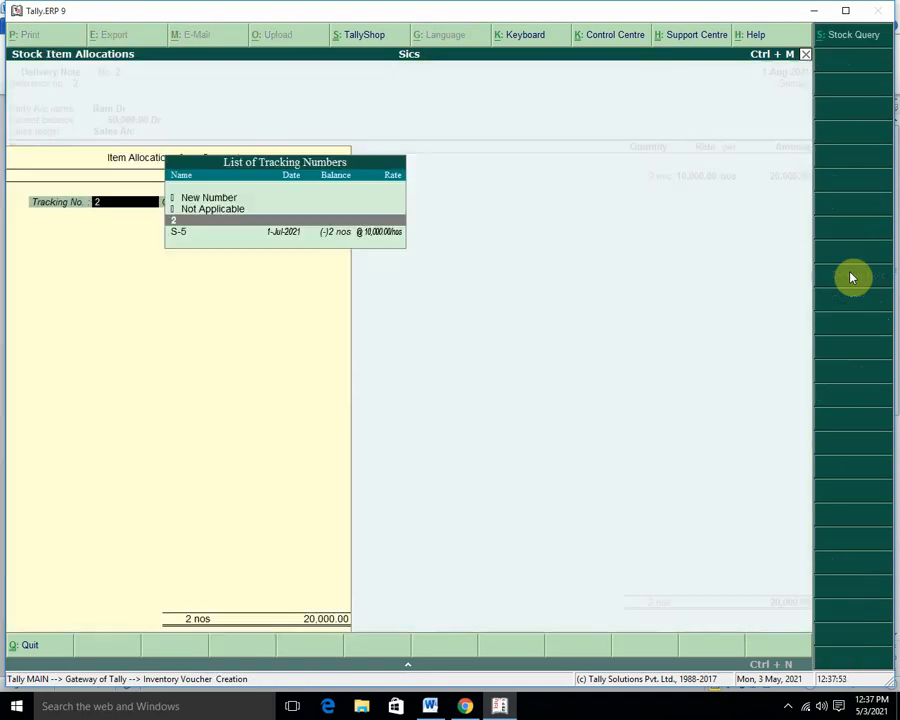
Step: Allocate the Computer item to existing tracking number S-5, accepting the linked order and 2 nos at 10,000.00
{"action": "key", "text": "Down"}
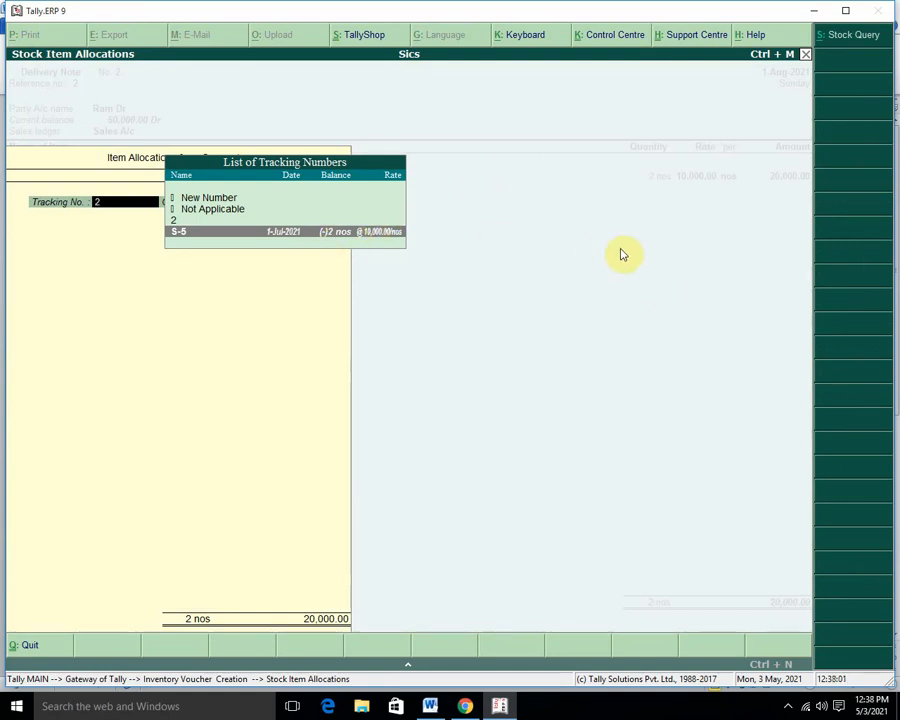
{"action": "key", "text": "Return"}
{"action": "key", "text": "Return"}
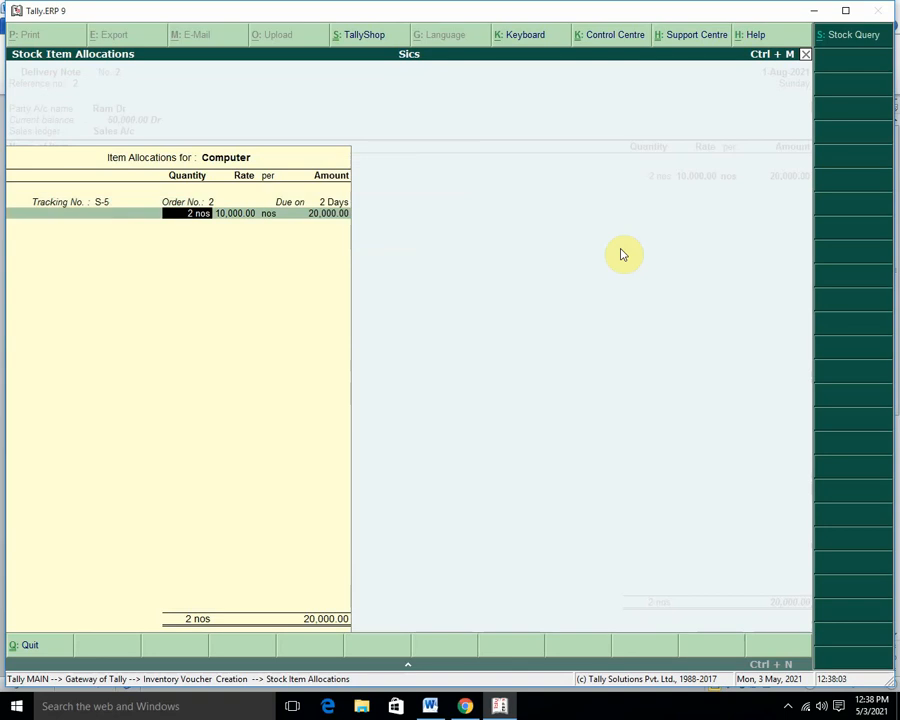
{"action": "key", "text": "Return"}
{"action": "key", "text": "Return"}
{"action": "key", "text": "Return"}
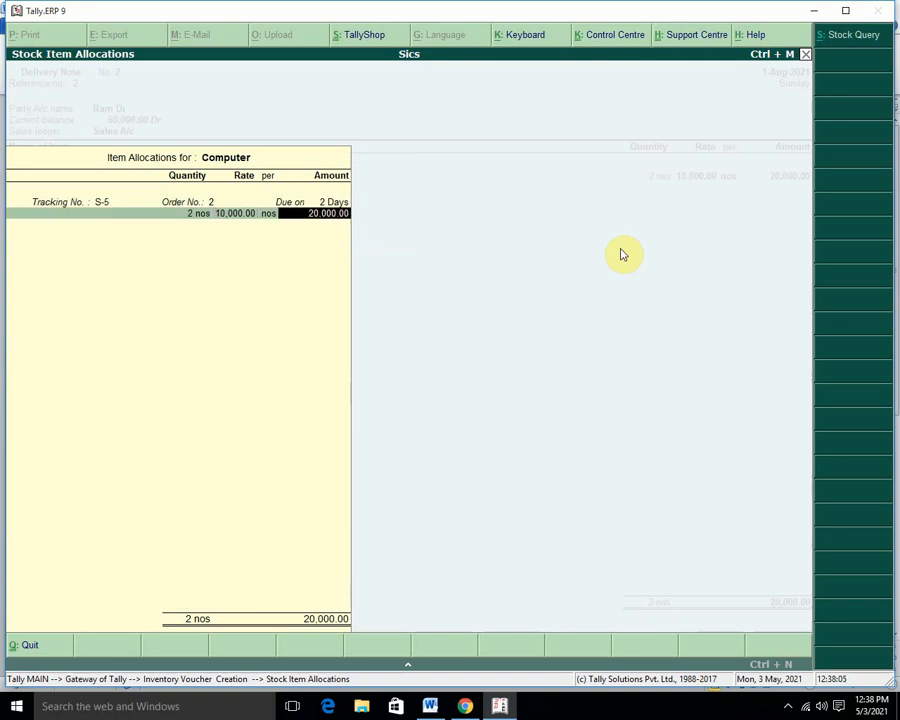
{"action": "key", "text": "Return"}
{"action": "key", "text": "Return"}
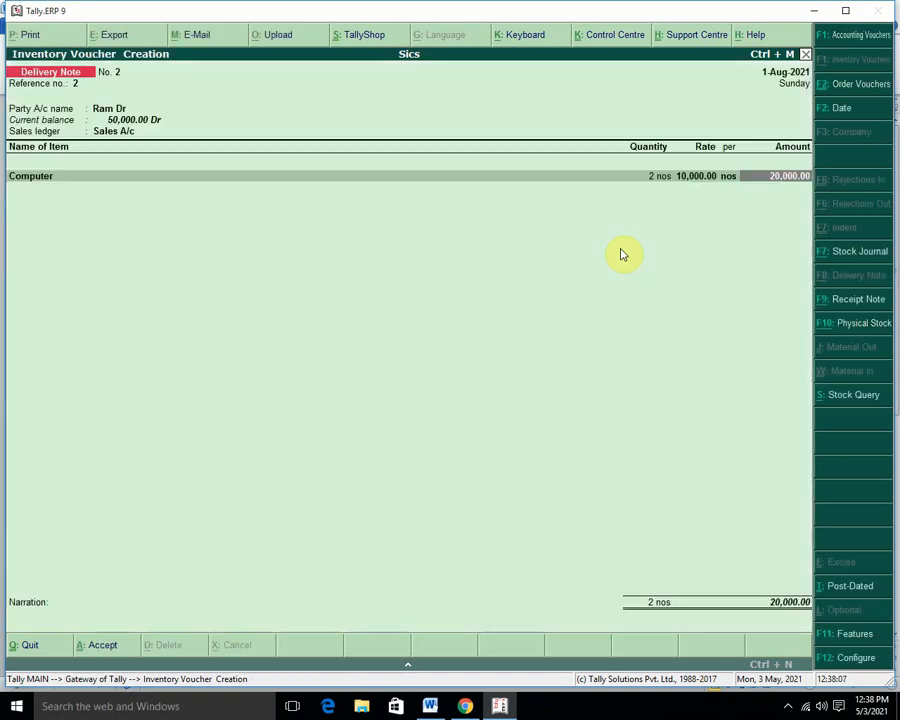
Step: End the item list, save the delivery note without a narration, and leave inventory voucher entry
{"action": "key", "text": "Return"}
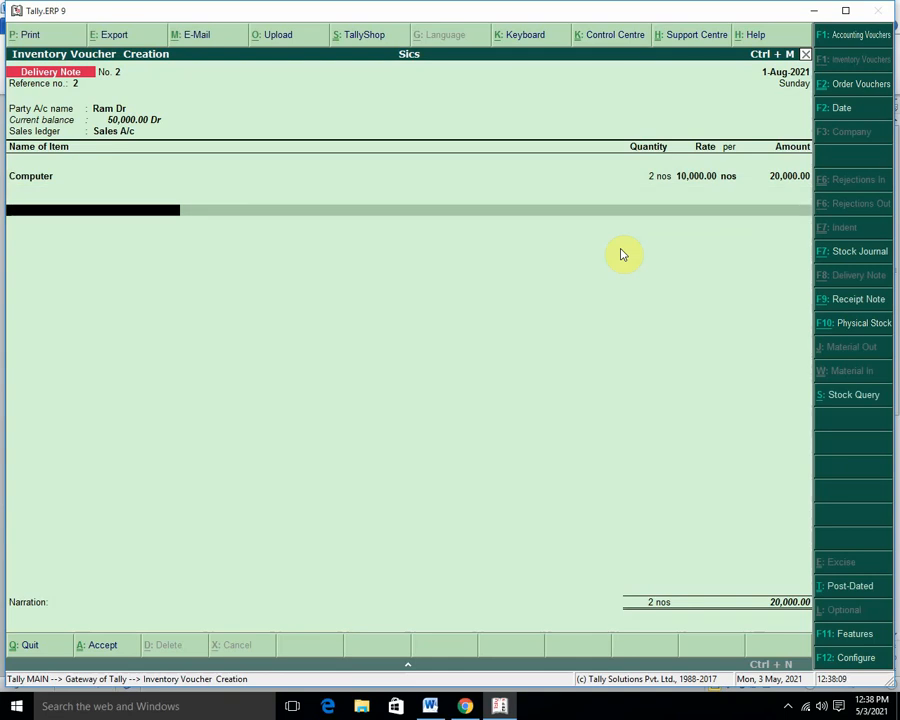
{"action": "key", "text": "Return"}
{"action": "key", "text": "Return"}
{"action": "key", "text": "Return"}
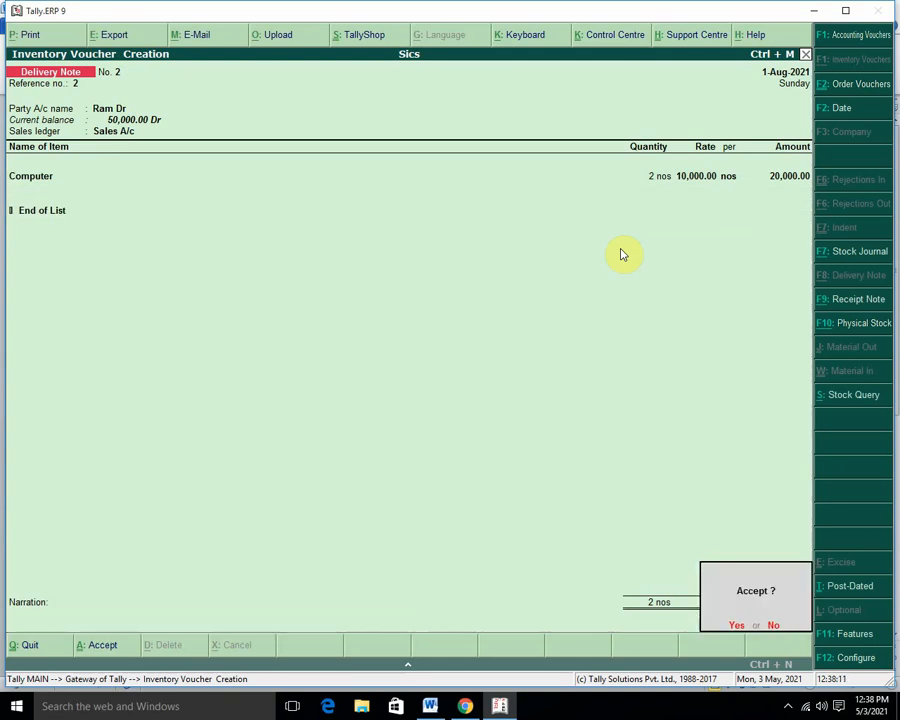
{"action": "key", "text": "Return"}
{"action": "key", "text": "Escape"}
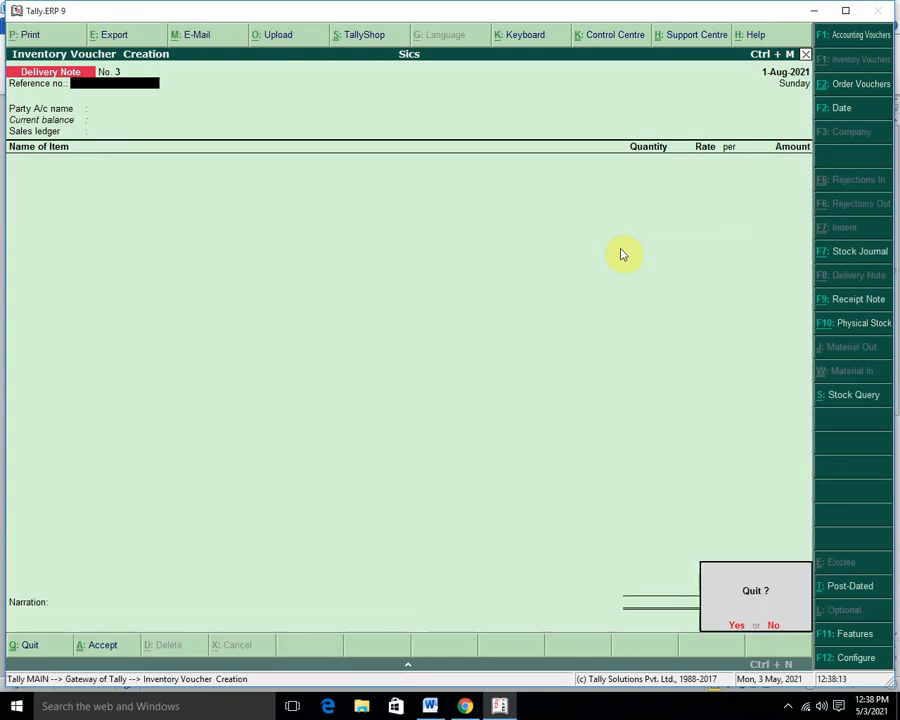
{"action": "key", "text": "Return"}
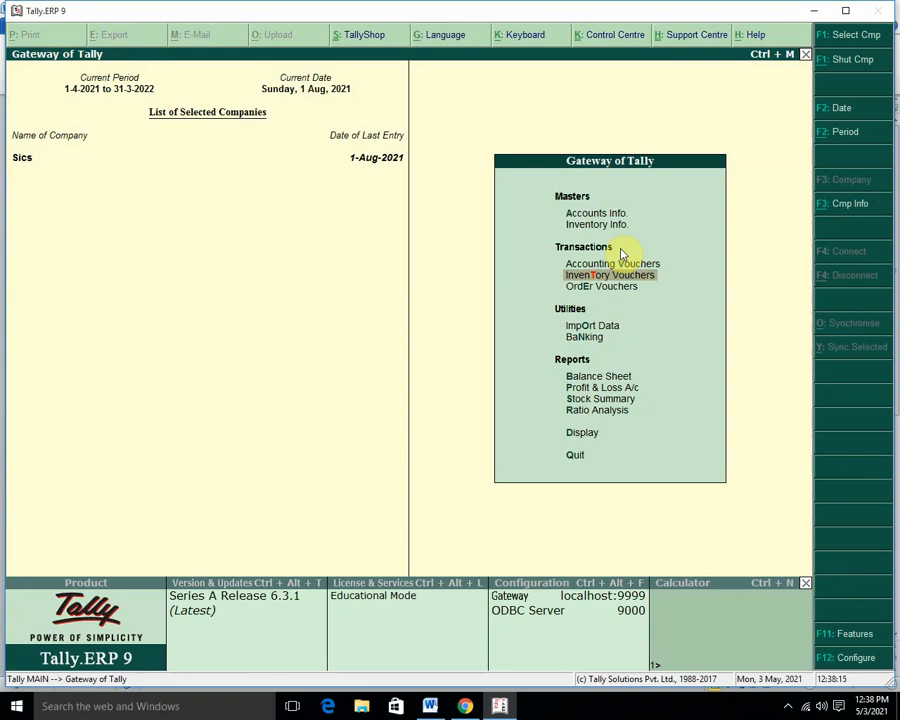
Step: Open the balance sheet and drill down through Current Assets to the Sundry Debtors summary to check for pending sales bills
{"action": "key", "text": "b"}
{"action": "key", "text": "Right"}
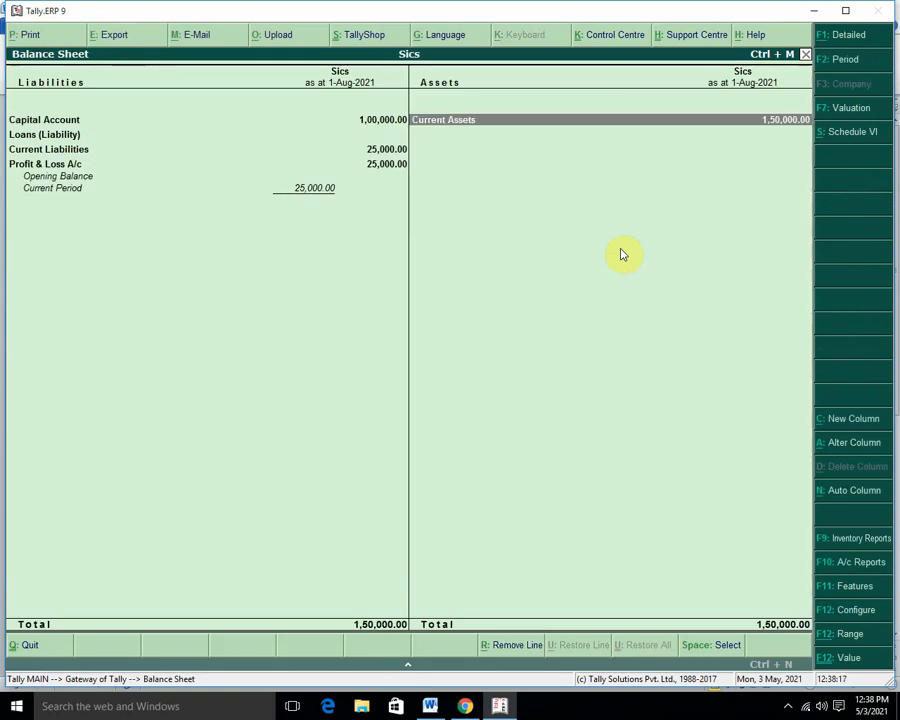
{"action": "key", "text": "Return"}
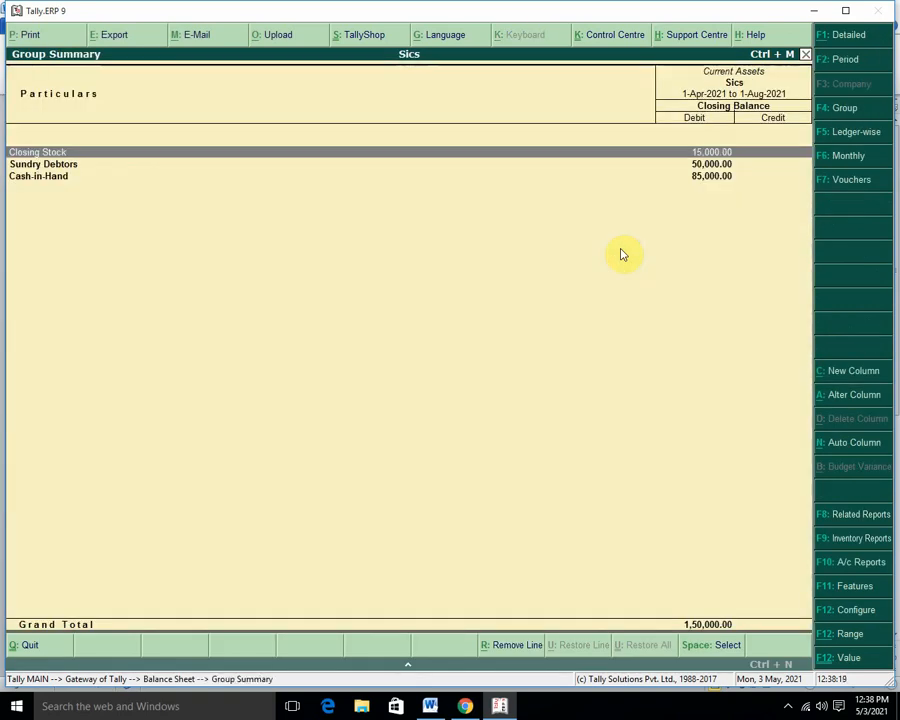
{"action": "key", "text": "Down"}
{"action": "key", "text": "Return"}
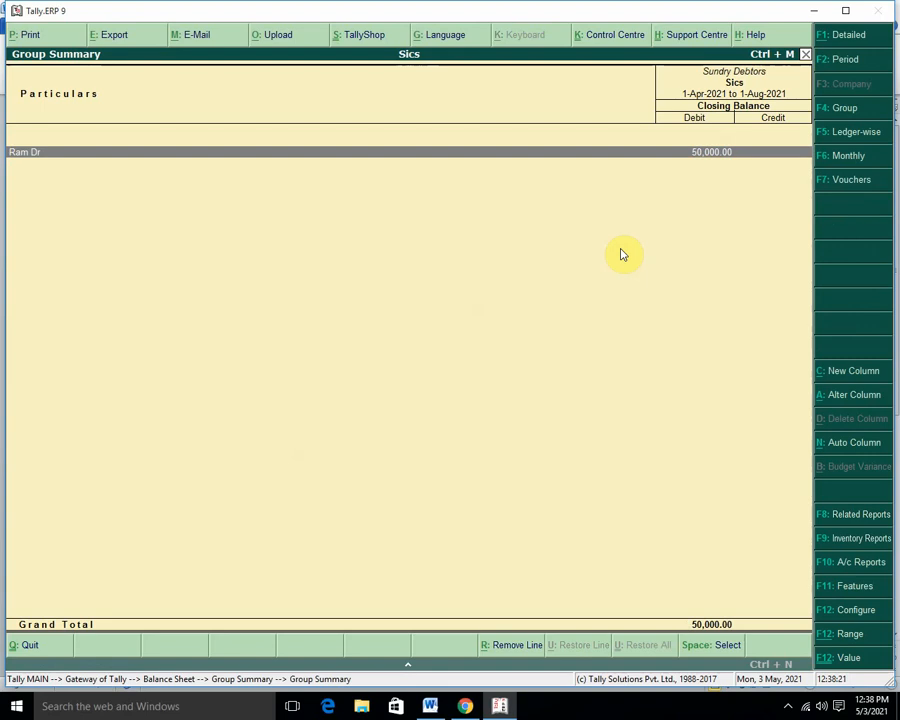
Step: Open the debtor's monthly ledger summary, and select the Pre-Closure Order(Cancelled Order) topic in the Word notes
{"action": "key", "text": "Return"}
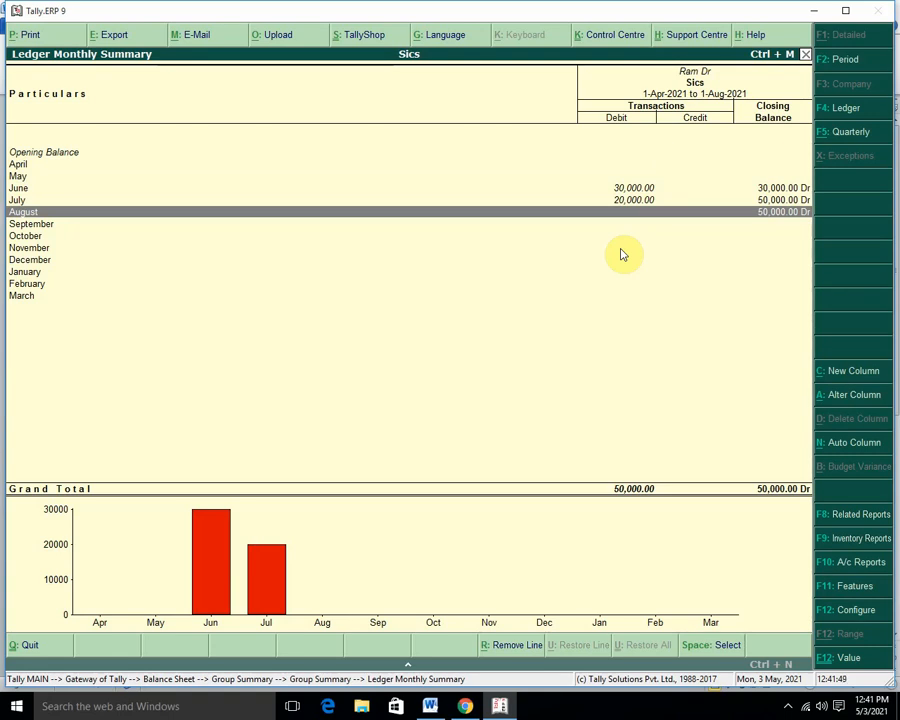
{"action": "left_click", "coordinate": [430, 704]}
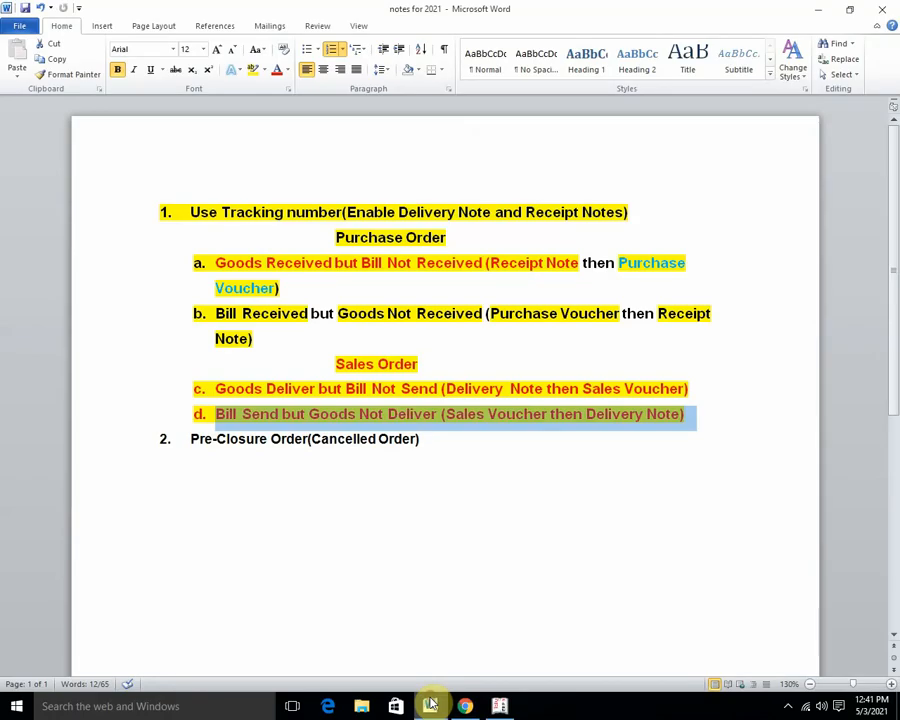
{"action": "left_click_drag", "start_coordinate": [181, 440], "coordinate": [452, 490]}
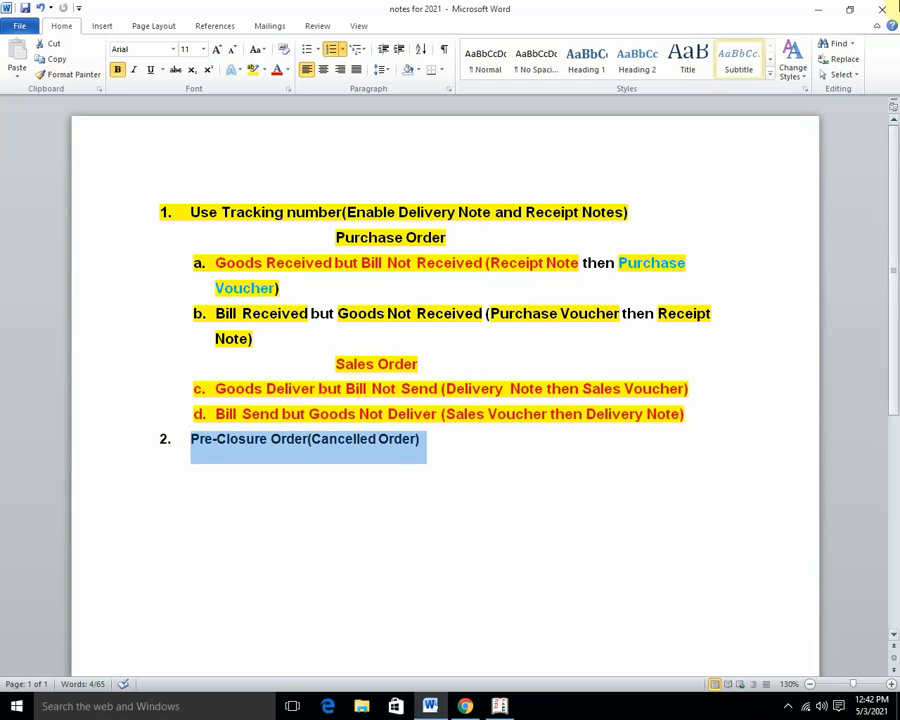
Step: Close the Word notes document and leave the balance sheet reports, returning to the Gateway of Tally
{"action": "left_click", "coordinate": [880, 15]}
{"action": "left_click", "coordinate": [401, 379]}
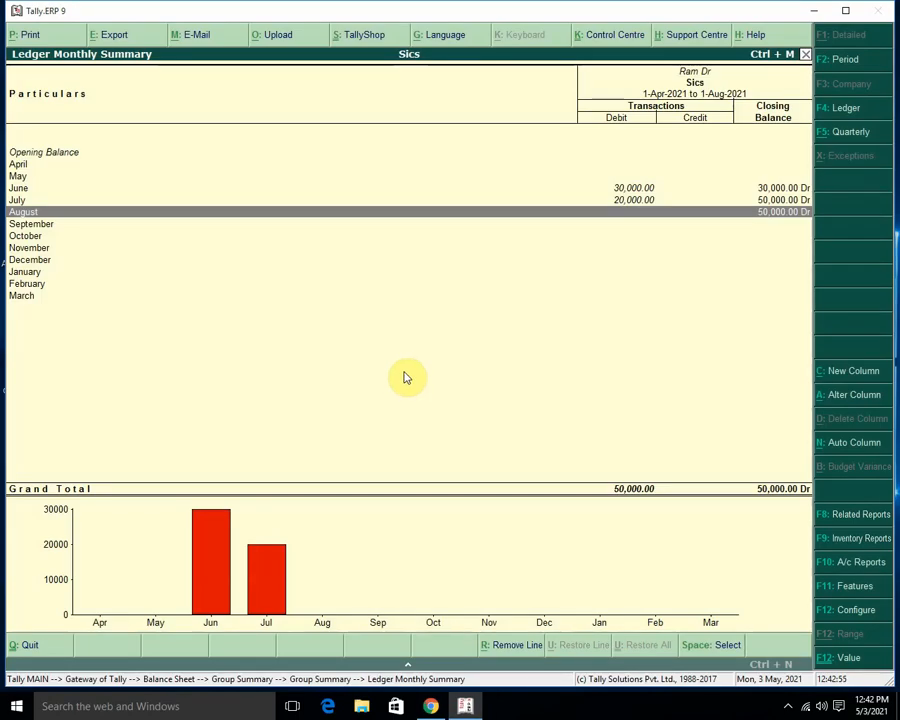
{"action": "key", "text": "Escape"}
{"action": "key", "text": "Escape"}
{"action": "key", "text": "Escape"}
{"action": "key", "text": "Escape"}
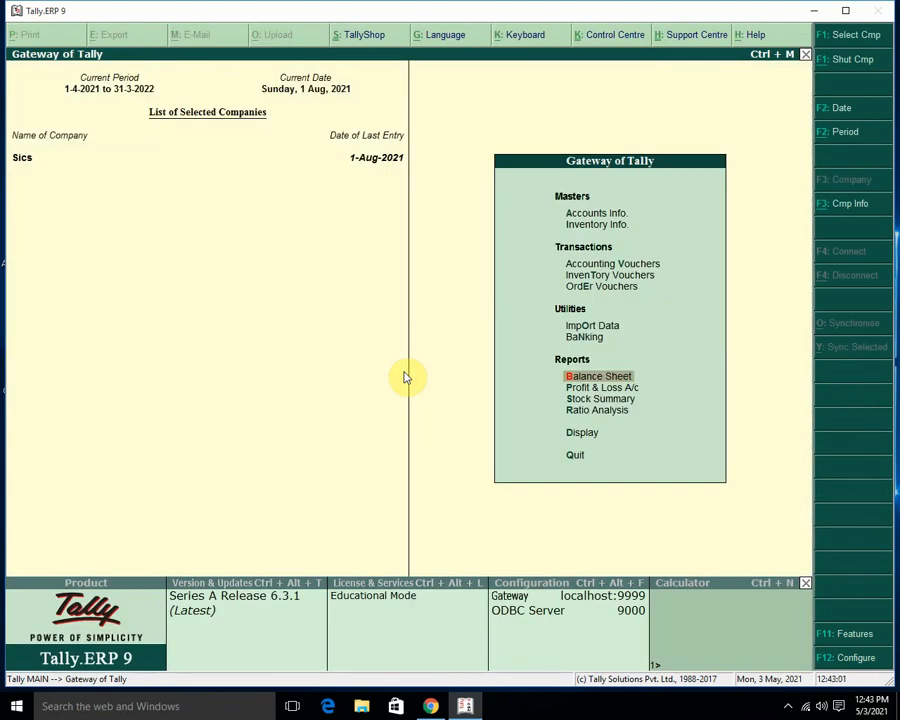
{"action": "key", "text": "Down"}
{"action": "key", "text": "Down"}
{"action": "key", "text": "Down"}
{"action": "key", "text": "Down"}
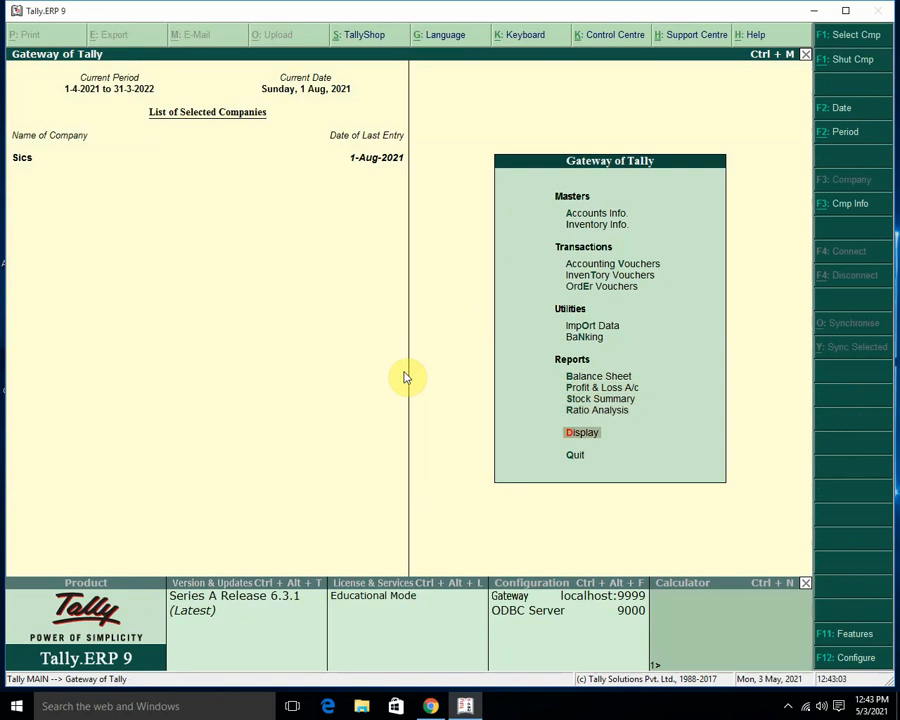
{"action": "key", "text": "Return"}
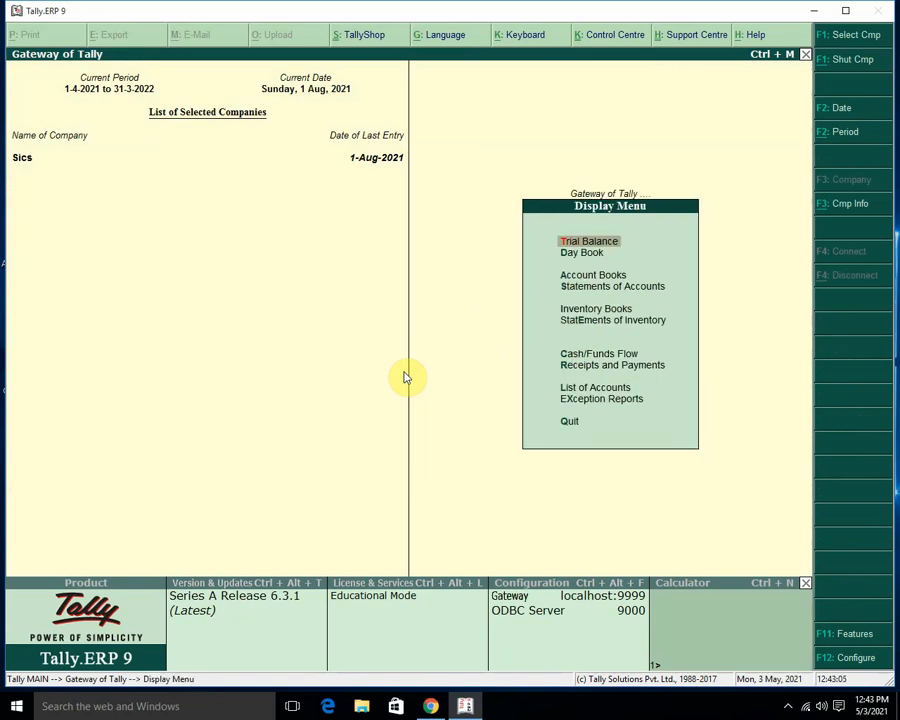
{"action": "key", "text": "Escape"}
Step: Quit Tally.ERP 9 from the Gateway of Tally
{"action": "key", "text": "Escape"}
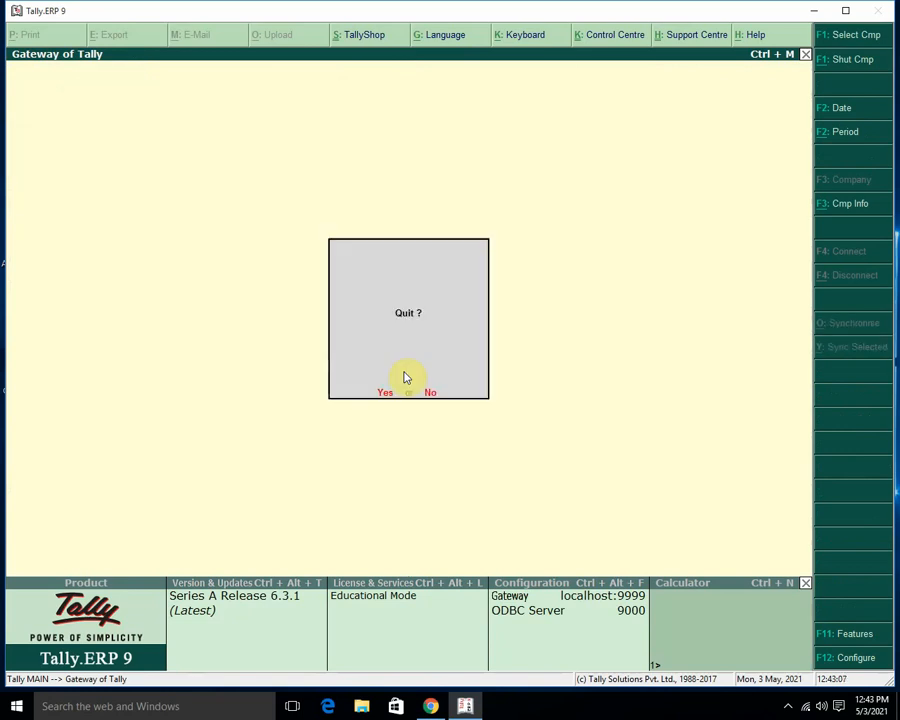
{"action": "key", "text": "Return"}
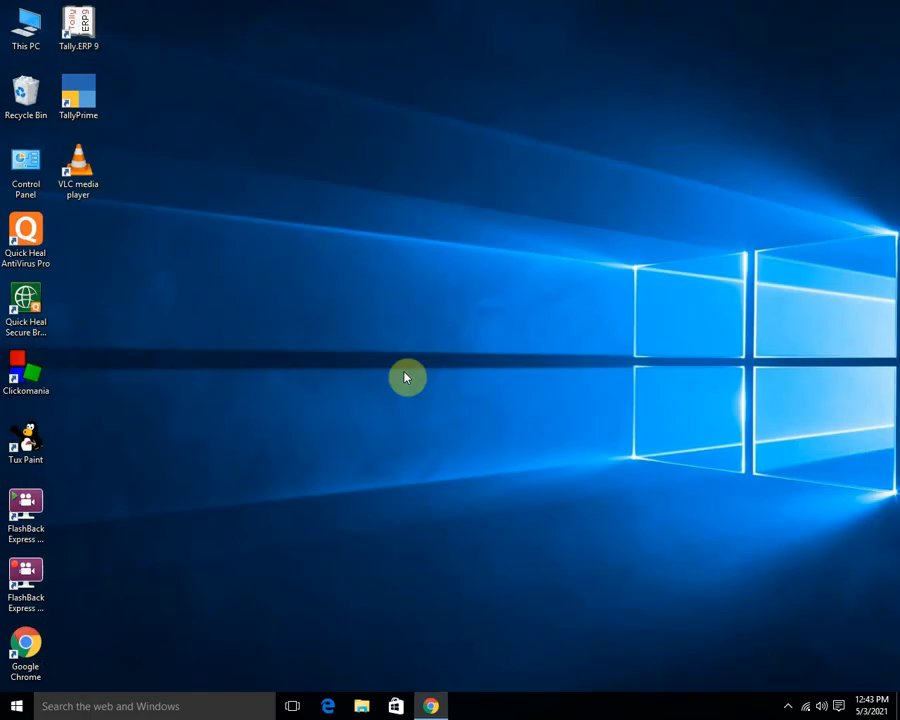